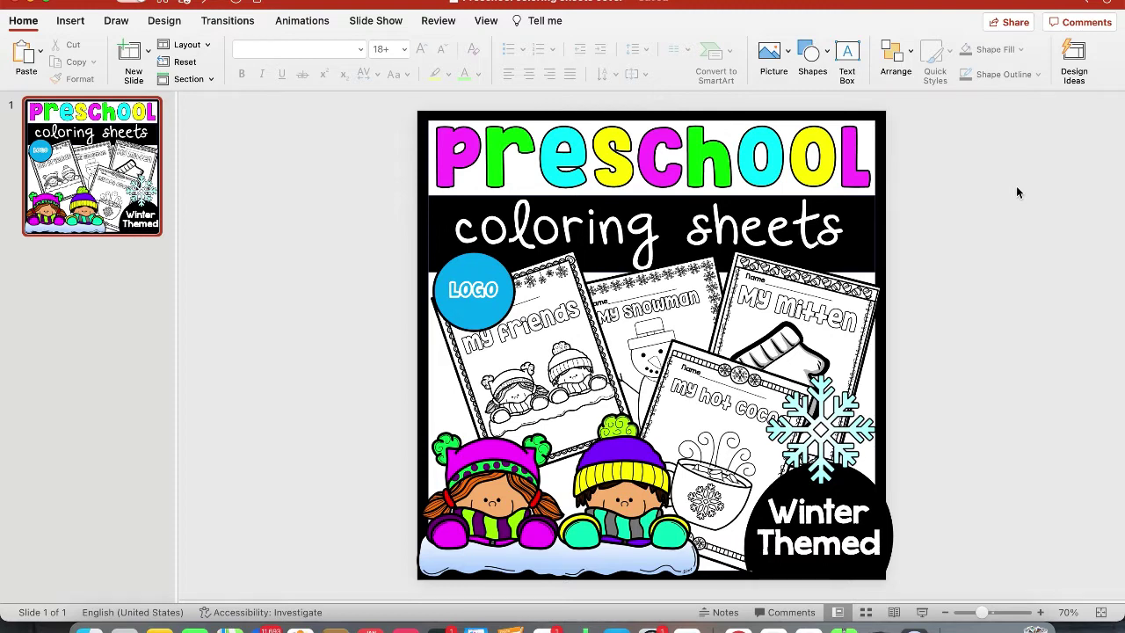
Preview the finished cover as a slide show from the start, then minimize it to reach the blank presentation
{"action": "left_click", "coordinate": [360, 22]}
{"action": "left_click", "coordinate": [33, 52]}
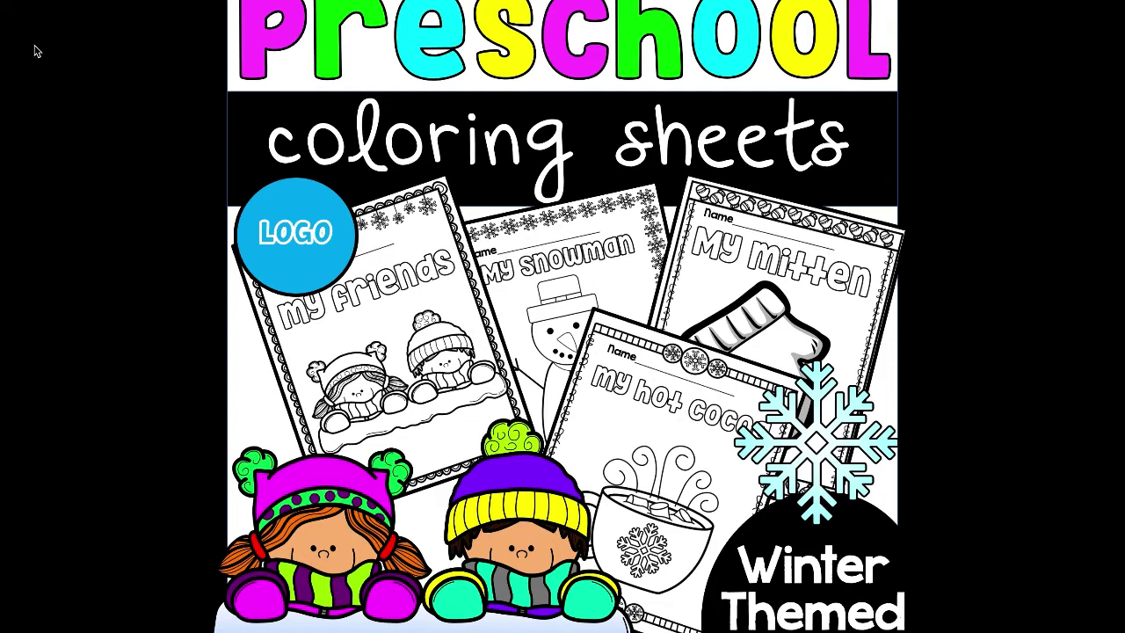
{"action": "key", "text": "Escape"}
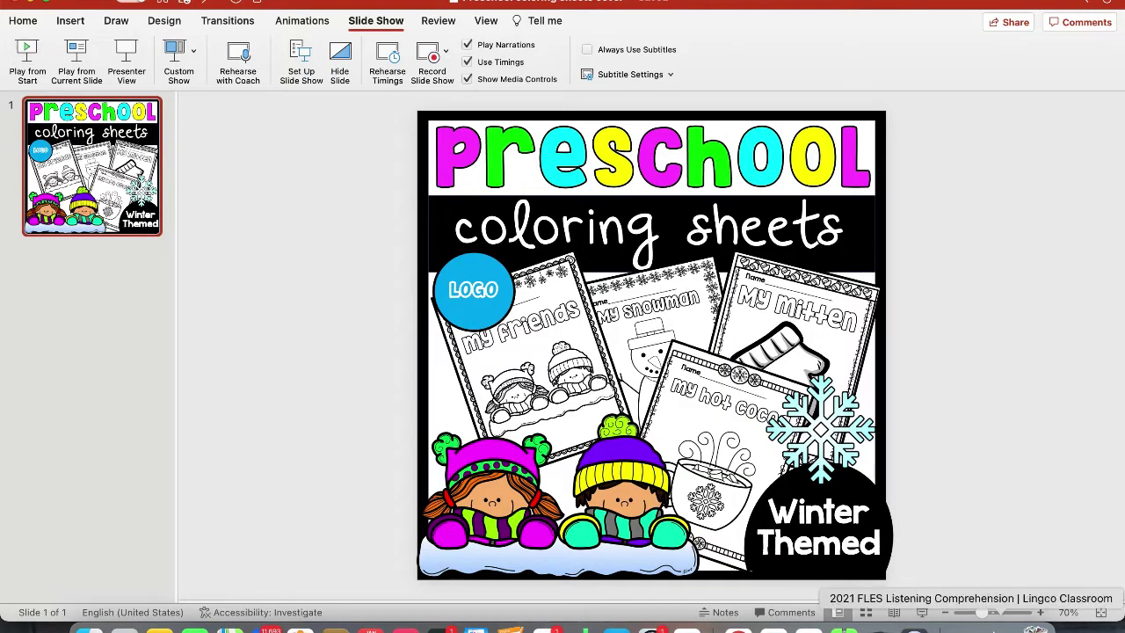
{"action": "left_click", "coordinate": [31, 6]}
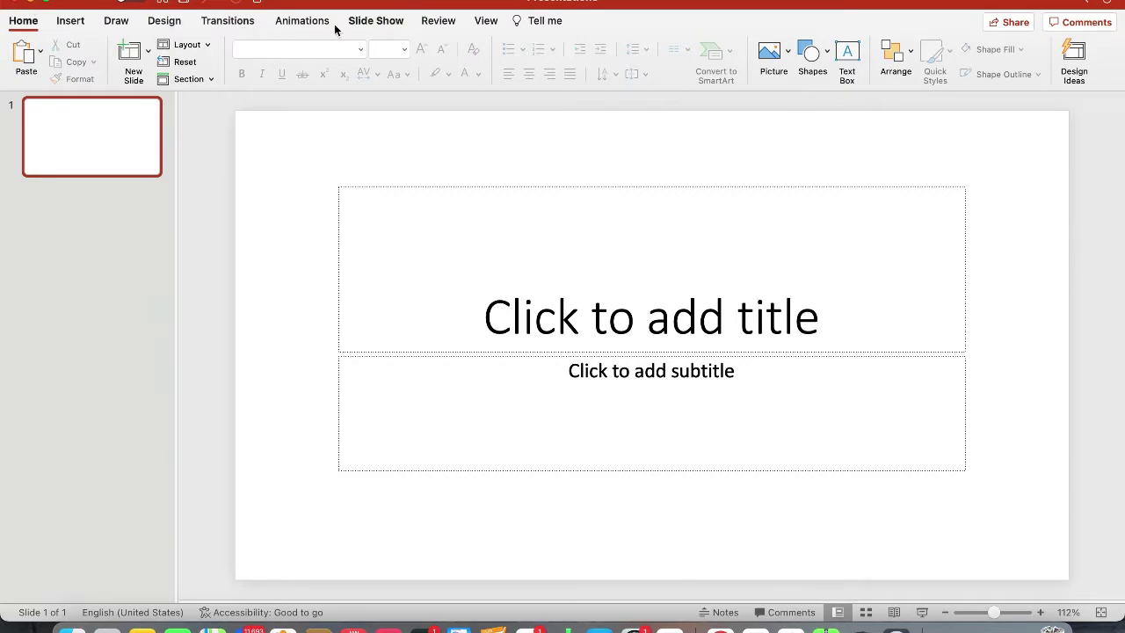
Delete the title and subtitle placeholders from the blank slide
{"action": "left_click", "coordinate": [773, 192]}
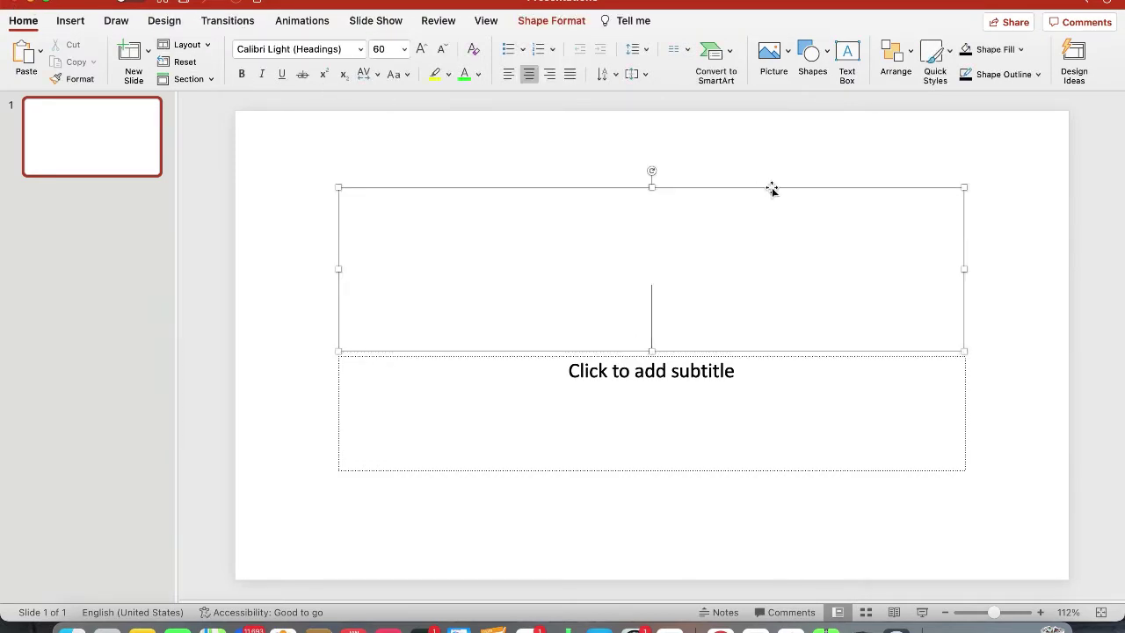
{"action": "left_click", "coordinate": [772, 187]}
{"action": "key", "text": "Delete"}
{"action": "left_click", "coordinate": [808, 382]}
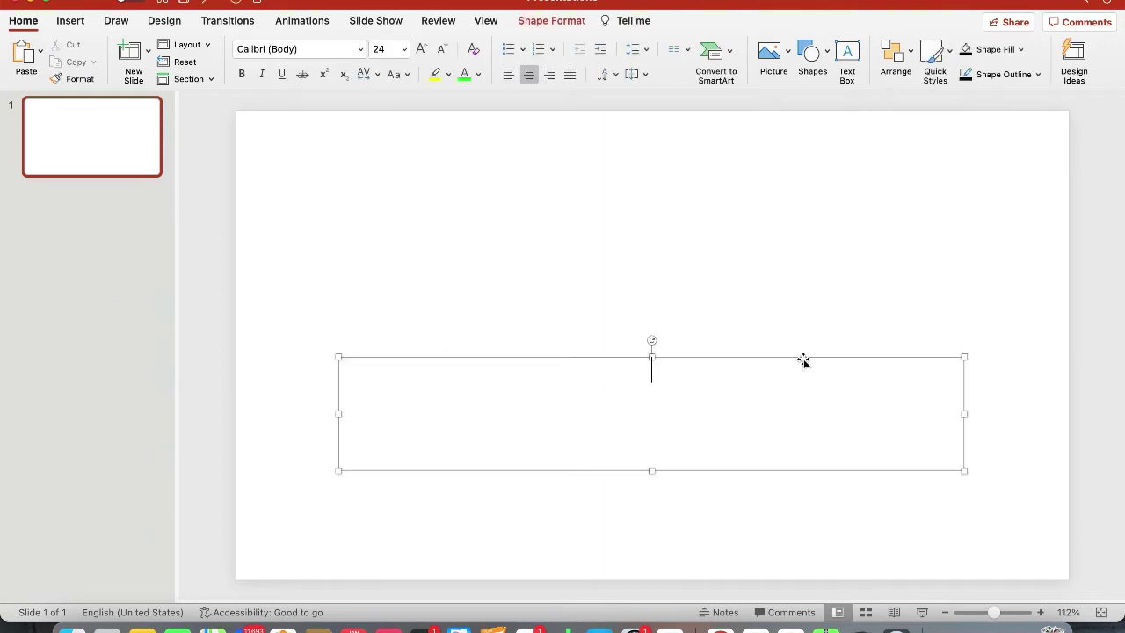
{"action": "left_click", "coordinate": [804, 358]}
{"action": "key", "text": "Delete"}
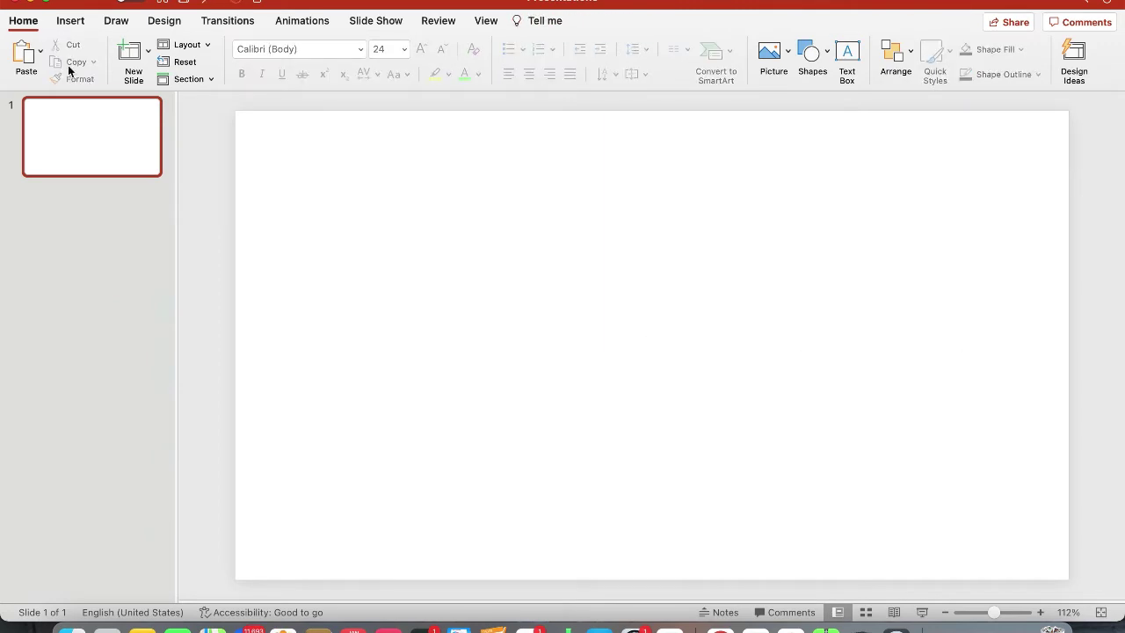
Set the slide size to 12 × 12 inches in Page Setup, scaling content up
{"action": "left_click", "coordinate": [161, 20]}
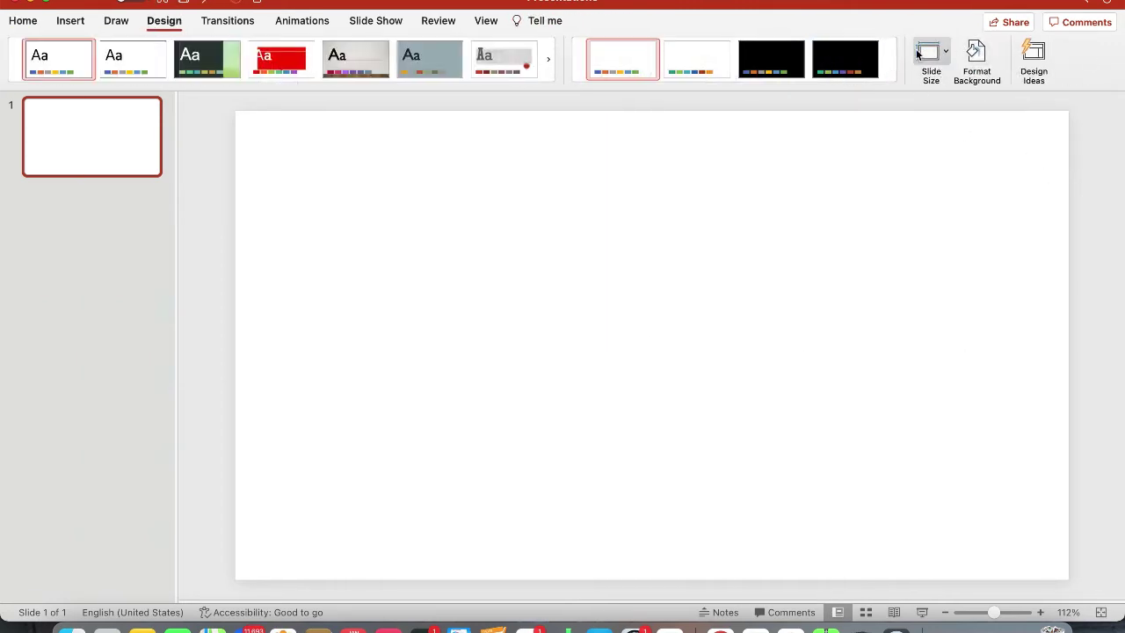
{"action": "left_click", "coordinate": [941, 51]}
{"action": "left_click", "coordinate": [941, 128]}
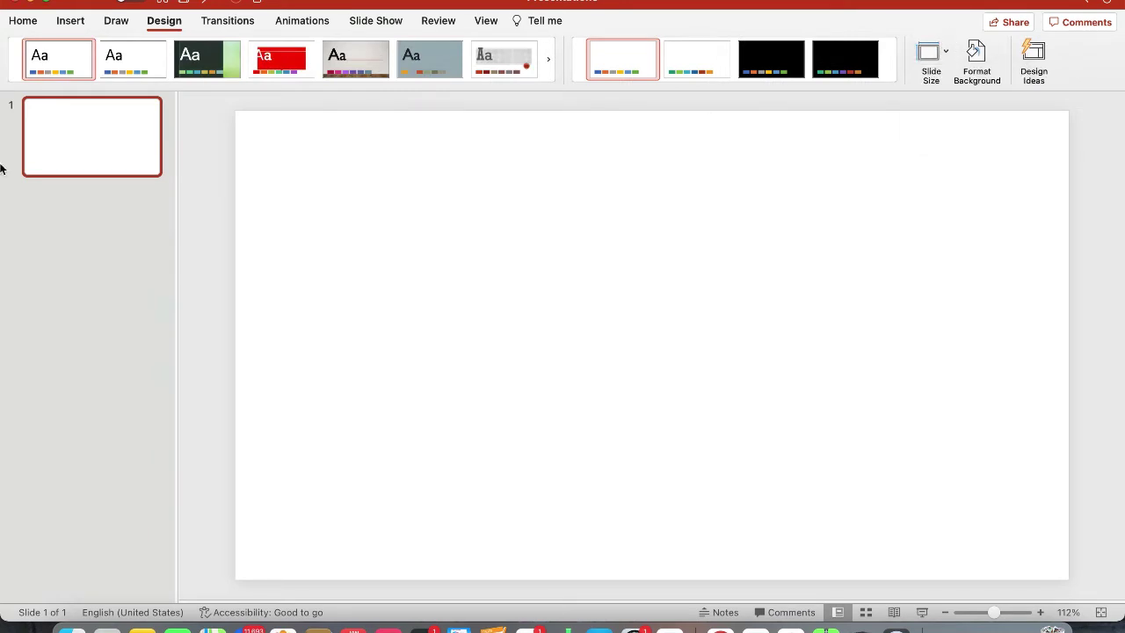
{"action": "left_click", "coordinate": [570, 159]}
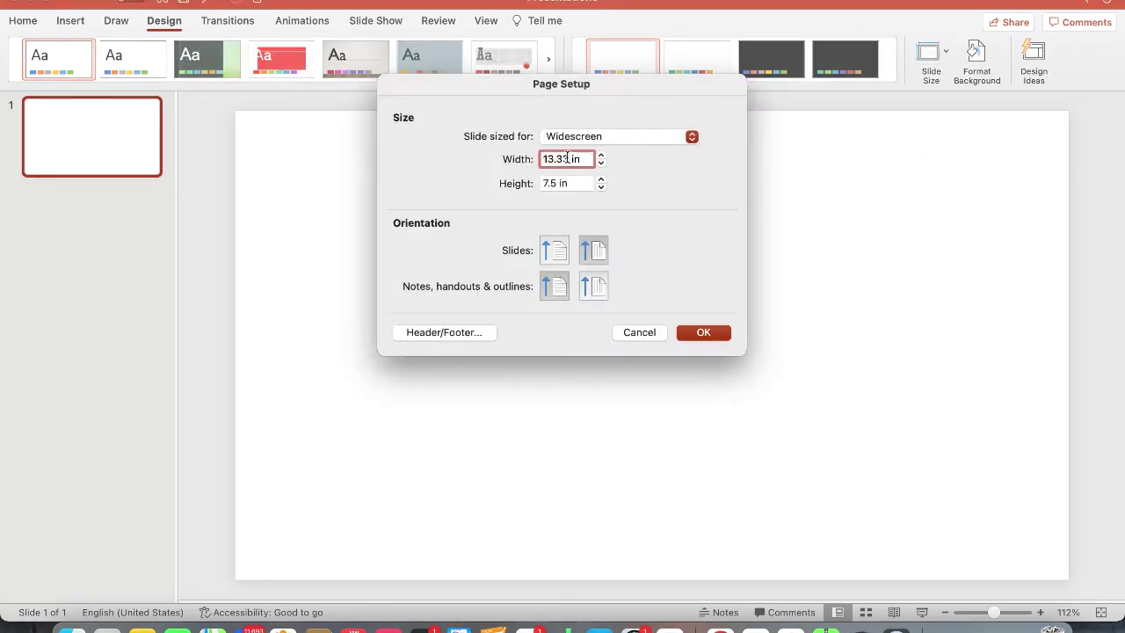
{"action": "double_click", "coordinate": [567, 159]}
{"action": "type", "text": "12"}
{"action": "double_click", "coordinate": [554, 183]}
{"action": "type", "text": "1"}
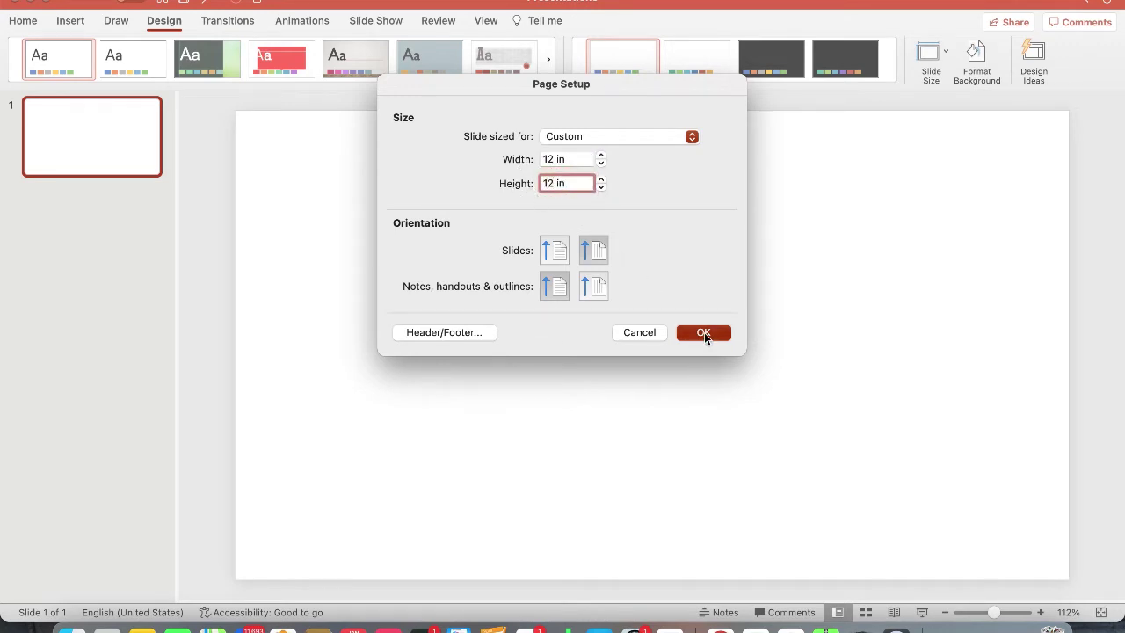
{"action": "left_click", "coordinate": [705, 332]}
{"action": "left_click", "coordinate": [564, 255]}
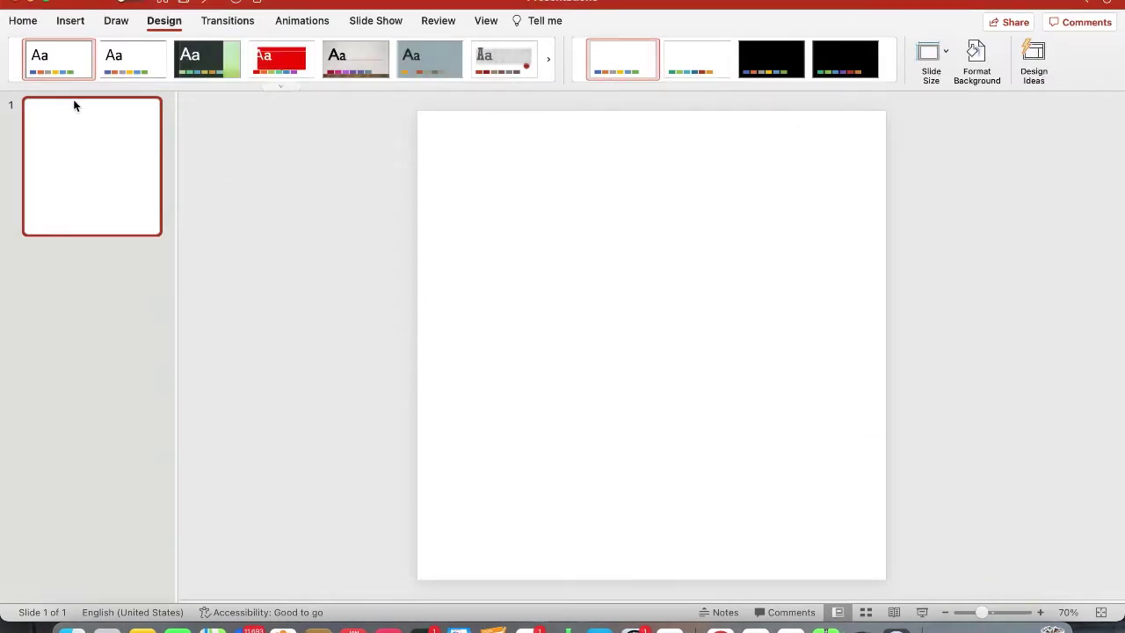
Give the slide a solid black background fill in Format Background
{"action": "left_click", "coordinate": [165, 25]}
{"action": "left_click", "coordinate": [178, 22]}
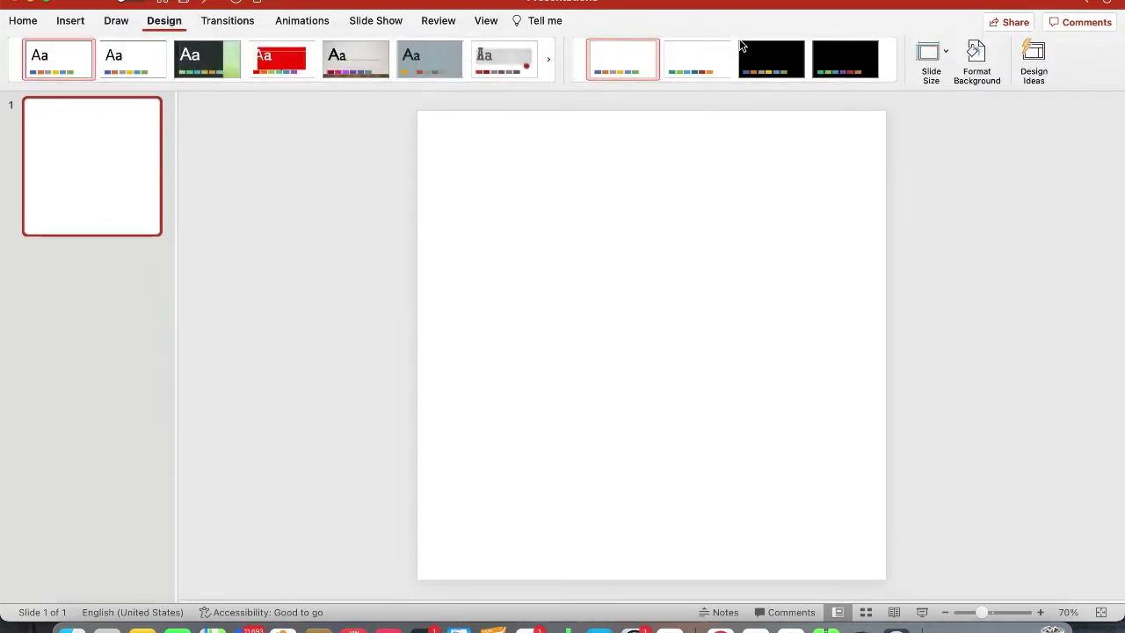
{"action": "left_click", "coordinate": [978, 55]}
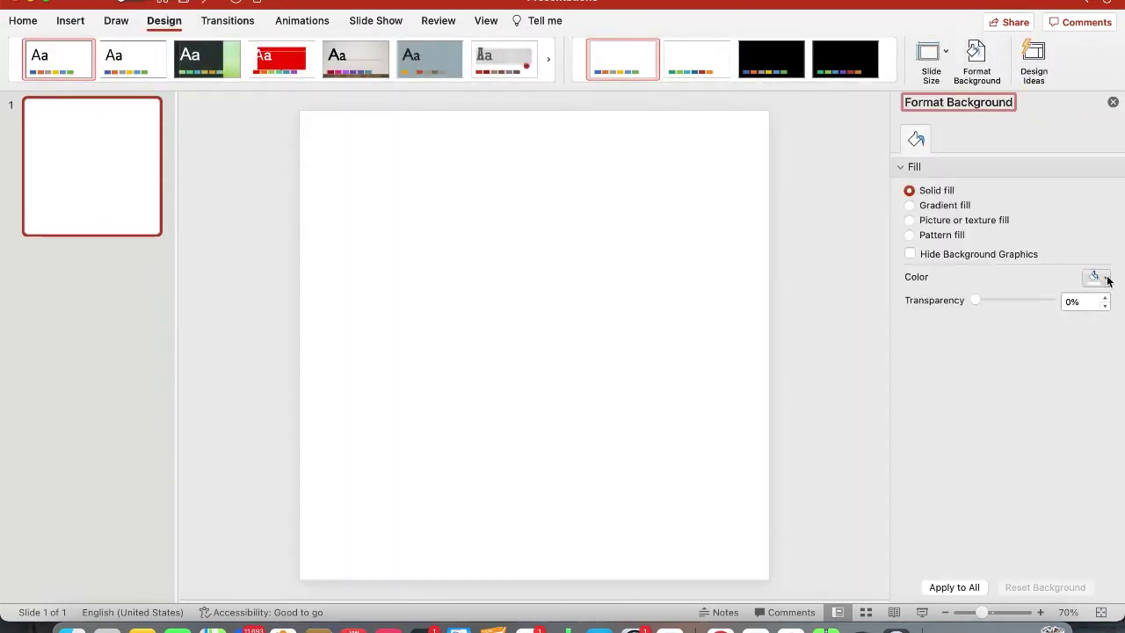
{"action": "left_click", "coordinate": [1107, 277]}
{"action": "left_click", "coordinate": [1000, 348]}
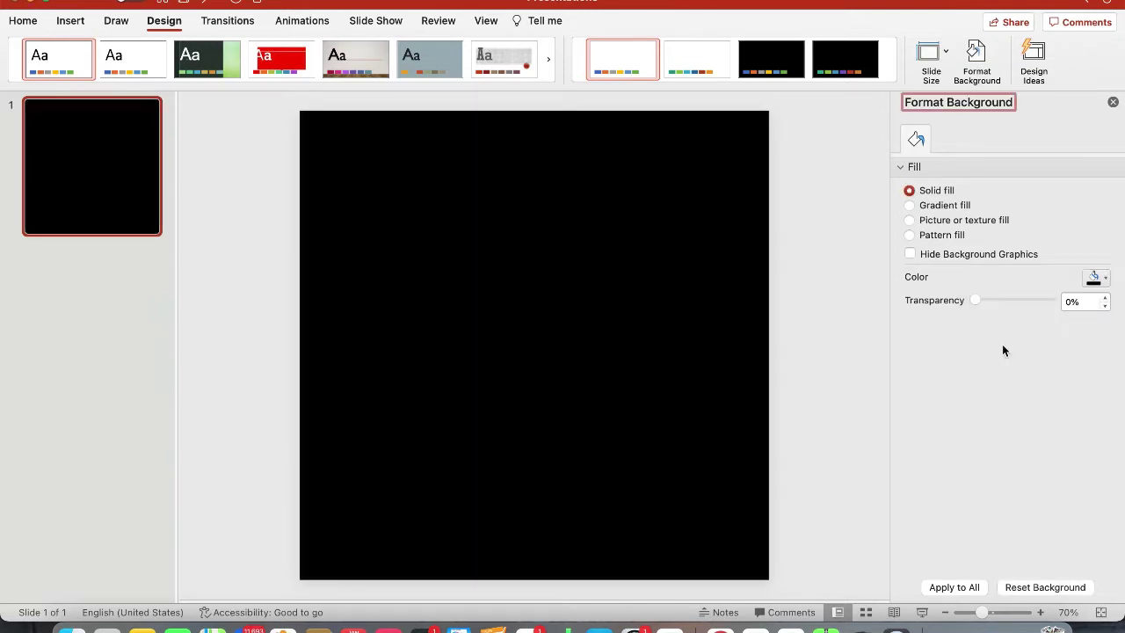
{"action": "left_click", "coordinate": [1113, 103]}
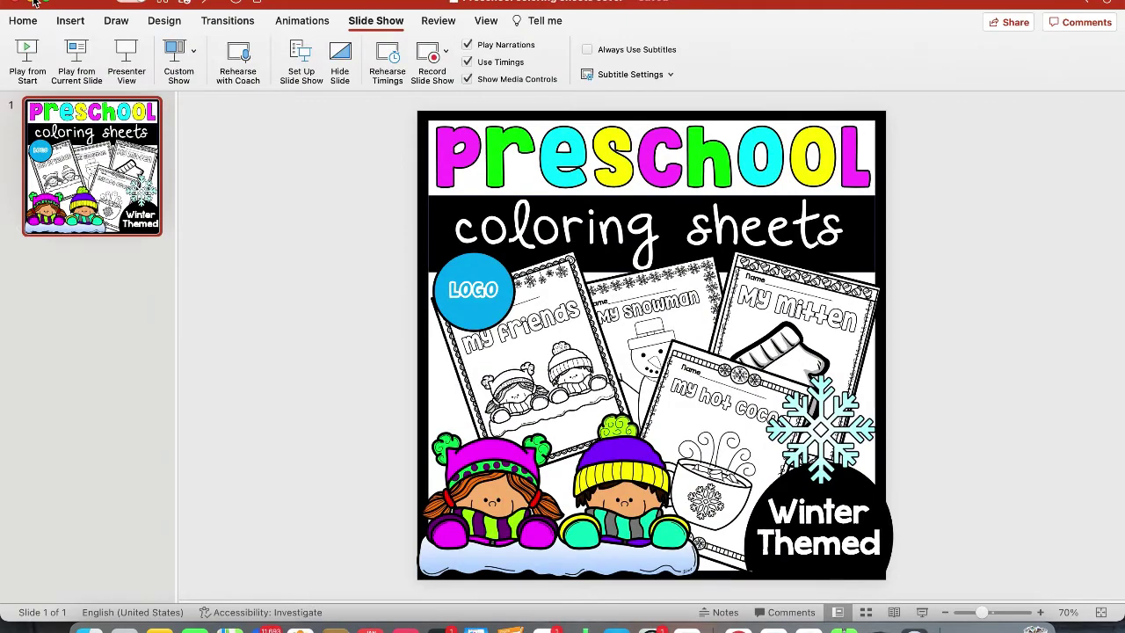
Check the finished cover window for reference, then return to the black slide
{"action": "left_click", "coordinate": [41, 4]}
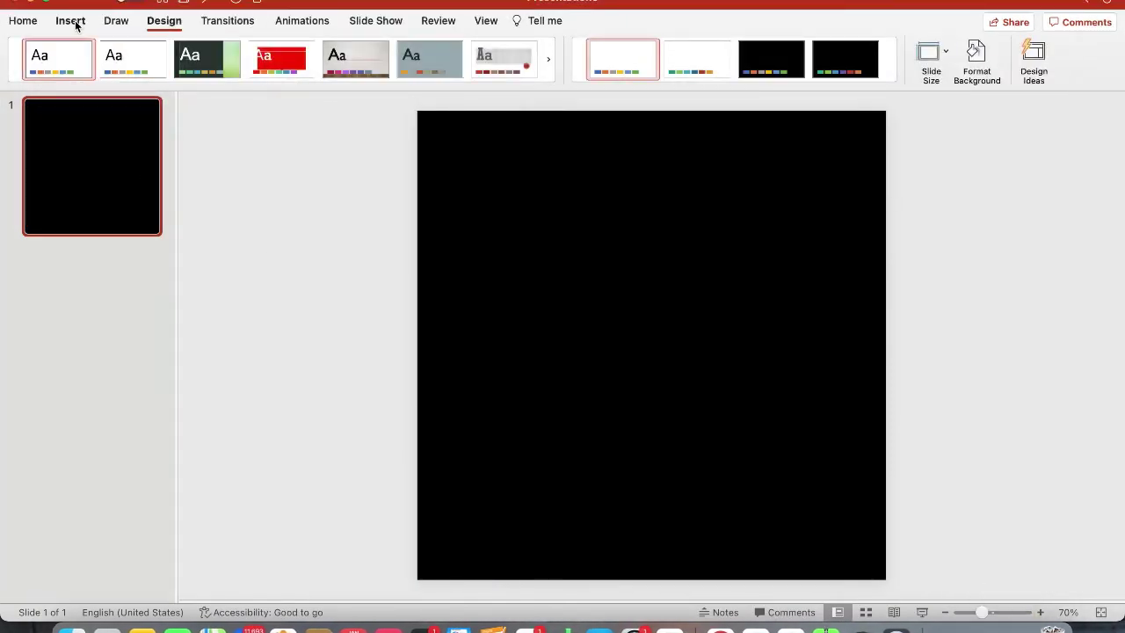
{"action": "left_click", "coordinate": [1007, 626]}
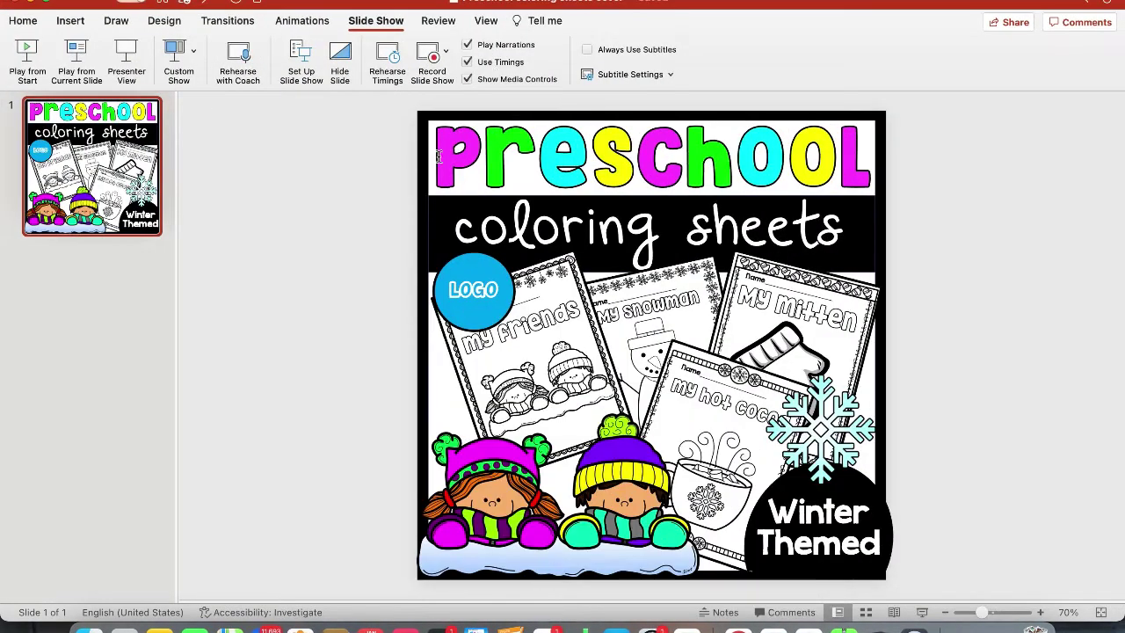
{"action": "left_click", "coordinate": [30, 3]}
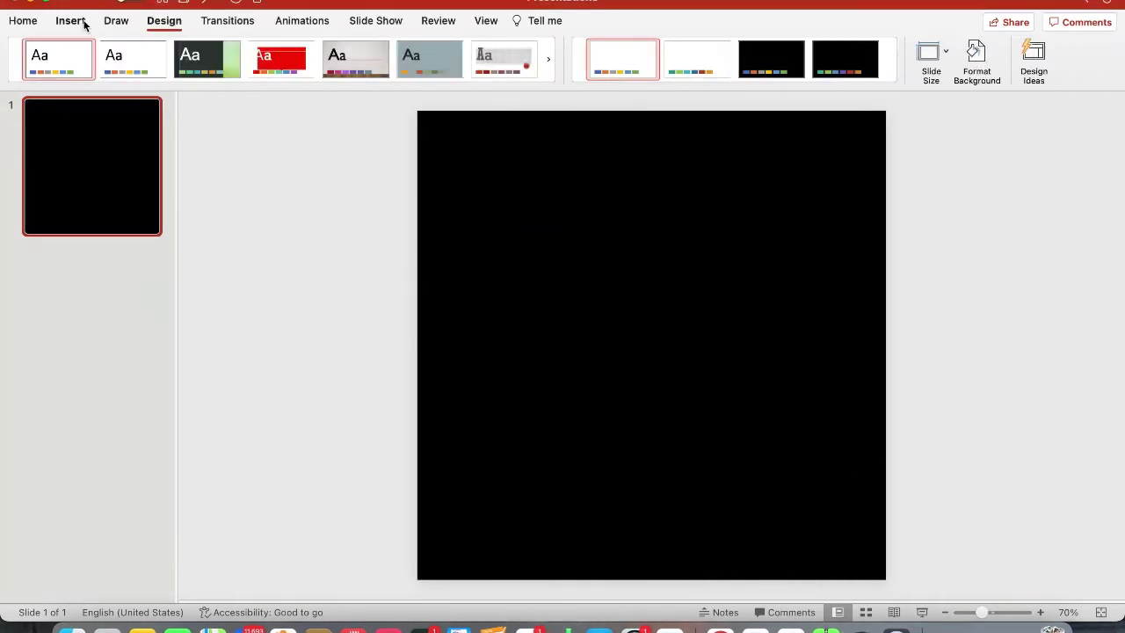
{"action": "left_click", "coordinate": [80, 21]}
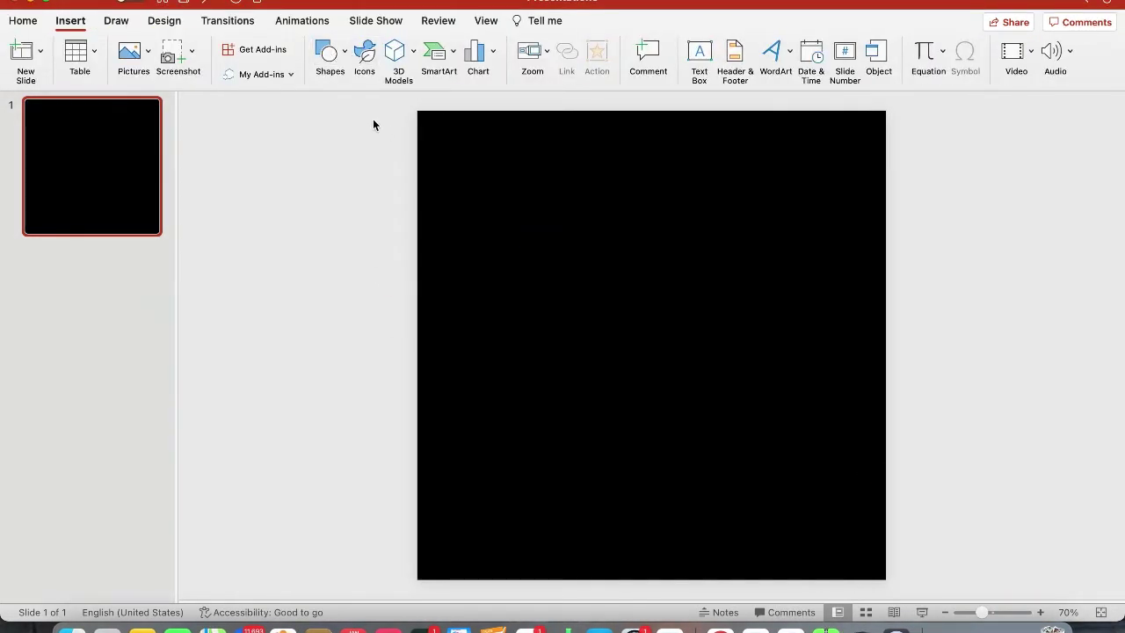
Draw a rectangle and resize it to nearly fill the slide, centred within a thin border
{"action": "left_click", "coordinate": [344, 55]}
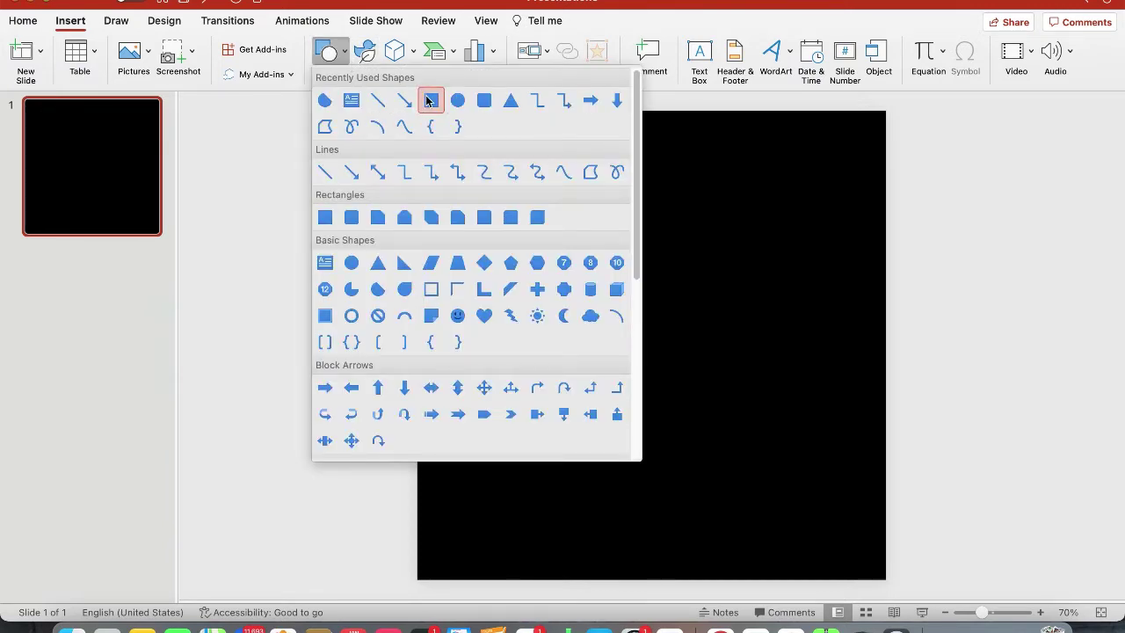
{"action": "left_click", "coordinate": [431, 100]}
{"action": "left_click_drag", "start_coordinate": [448, 133], "coordinate": [803, 537]}
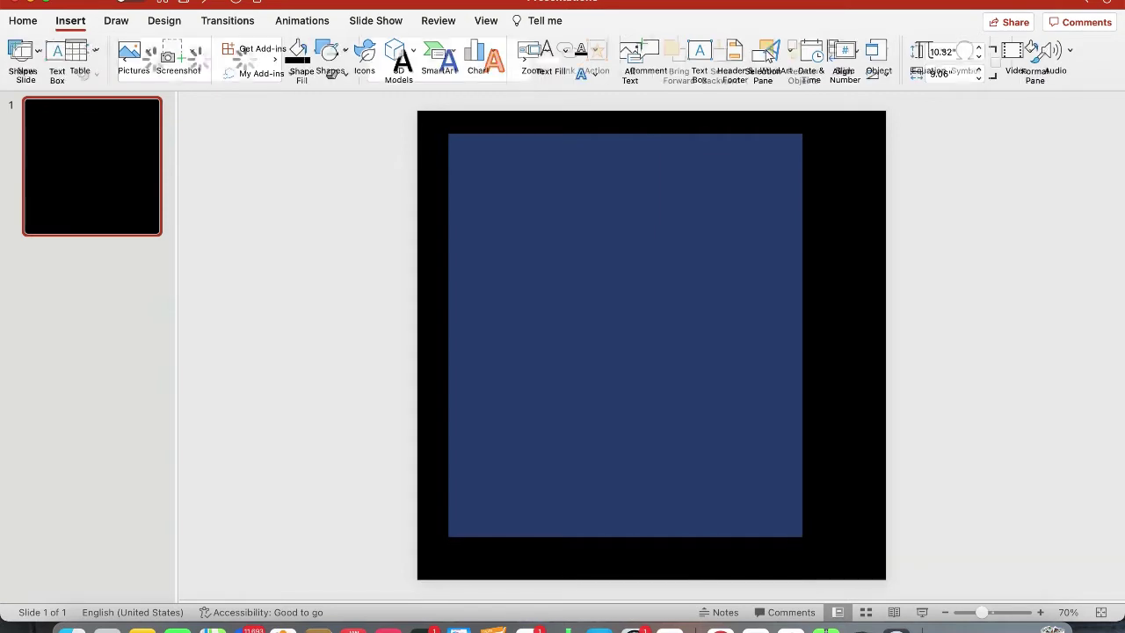
{"action": "left_click_drag", "start_coordinate": [805, 334], "coordinate": [867, 335]}
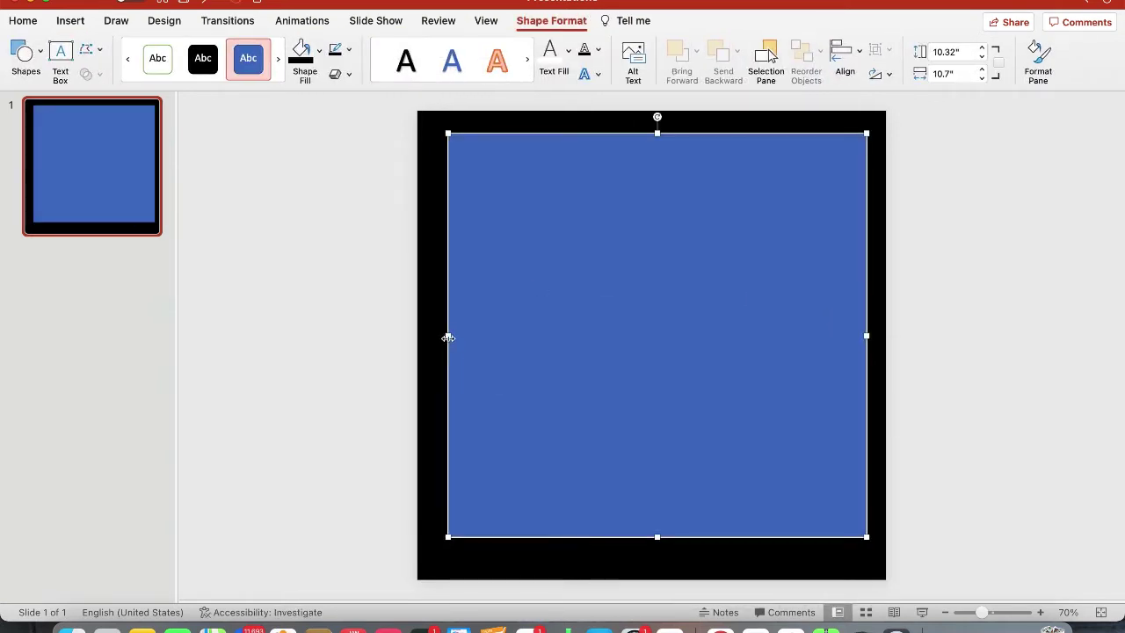
{"action": "left_click_drag", "start_coordinate": [448, 338], "coordinate": [433, 335]}
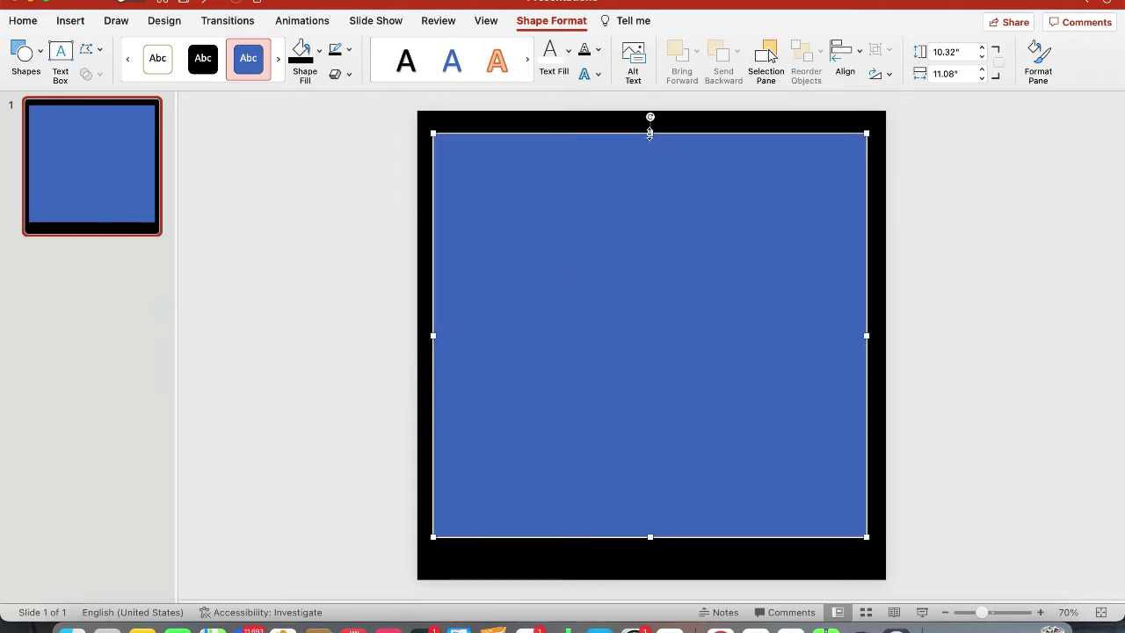
{"action": "left_click_drag", "start_coordinate": [649, 133], "coordinate": [650, 124]}
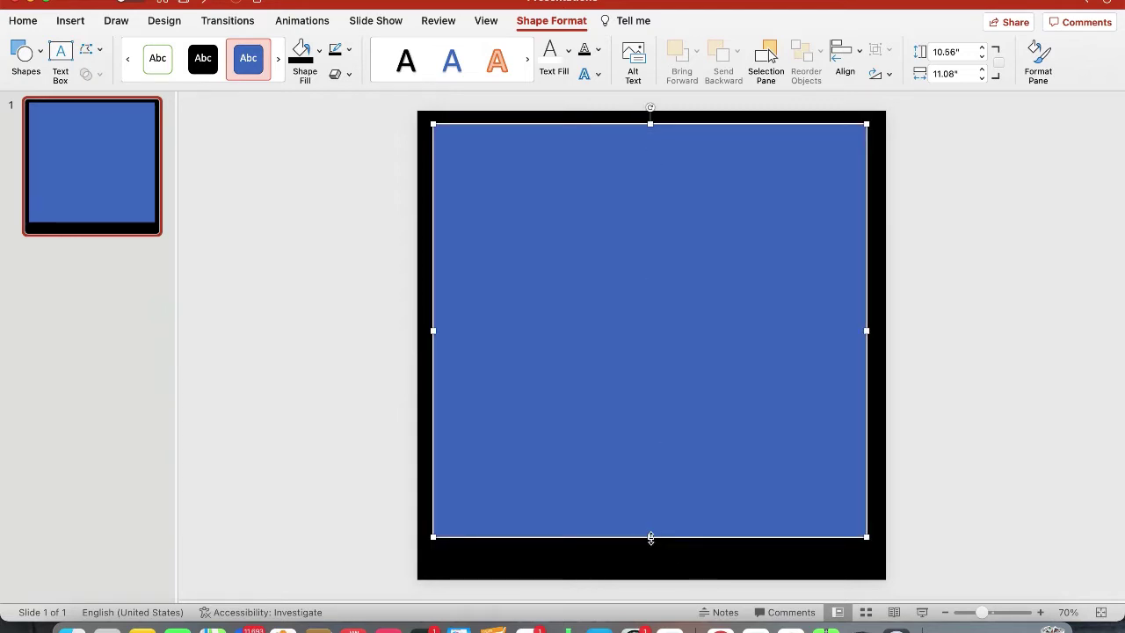
{"action": "left_click_drag", "start_coordinate": [651, 538], "coordinate": [650, 560]}
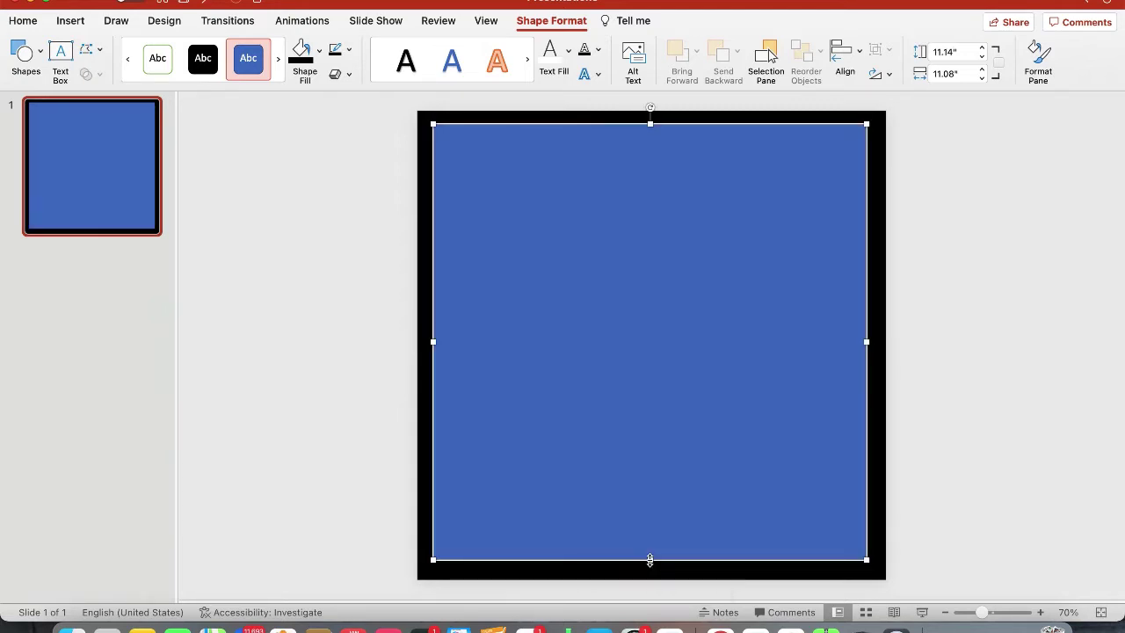
{"action": "left_click_drag", "start_coordinate": [701, 337], "coordinate": [704, 341]}
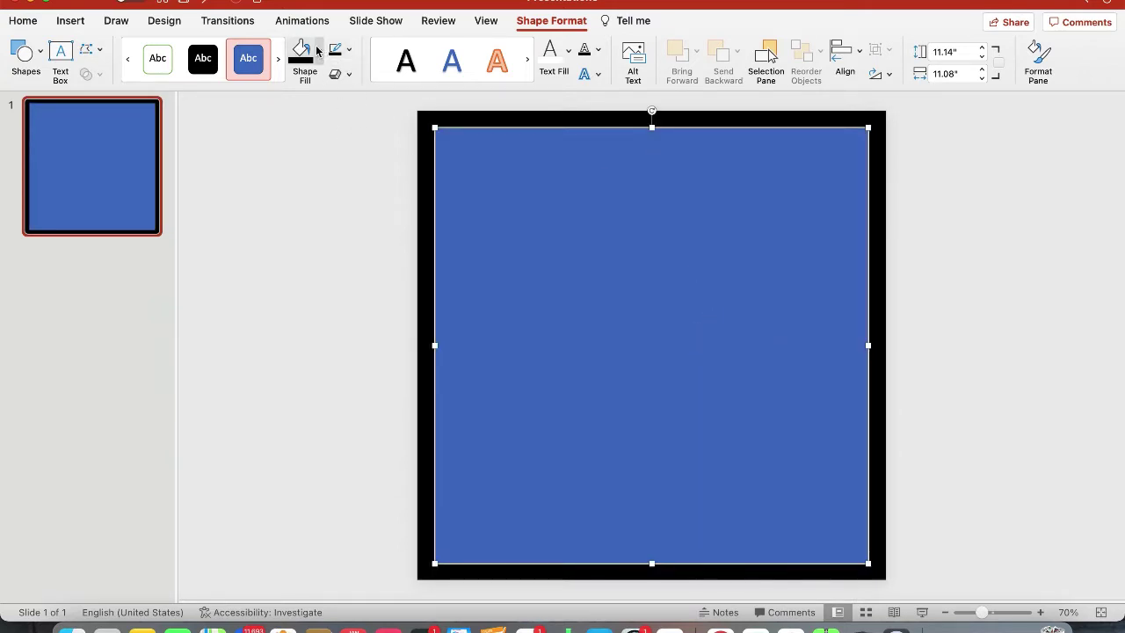
Fill the rectangle white and nudge it slightly into place
{"action": "left_click", "coordinate": [318, 51]}
{"action": "left_click", "coordinate": [306, 128]}
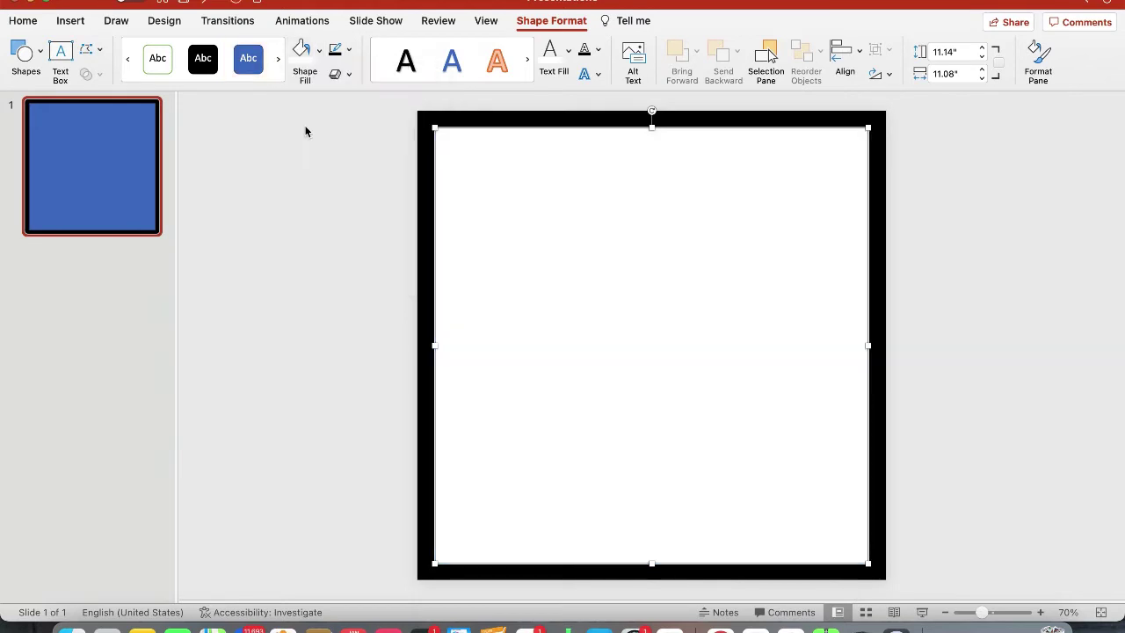
{"action": "left_click_drag", "start_coordinate": [746, 276], "coordinate": [744, 275]}
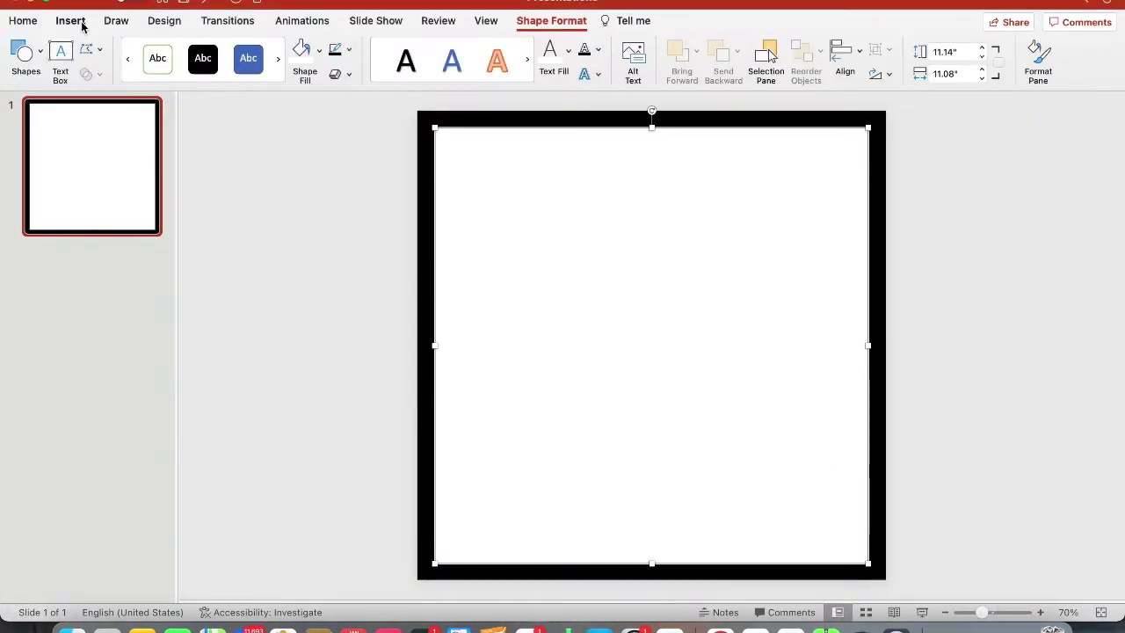
Draw a wide rectangle band across the upper part of the slide
{"action": "left_click", "coordinate": [70, 20]}
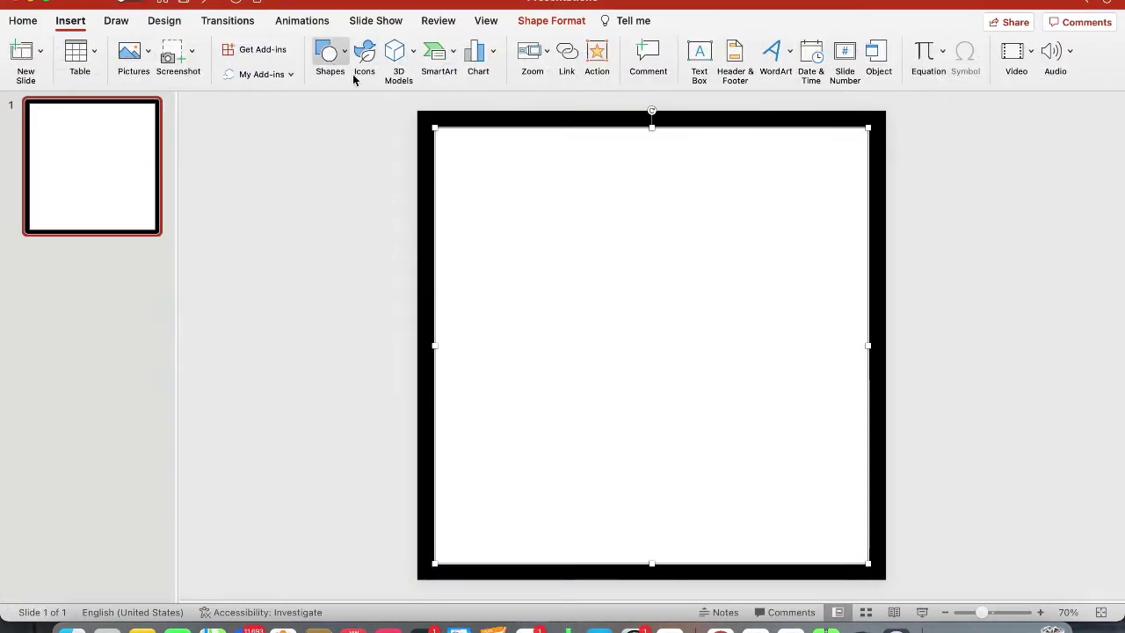
{"action": "left_click", "coordinate": [347, 66]}
{"action": "left_click", "coordinate": [430, 101]}
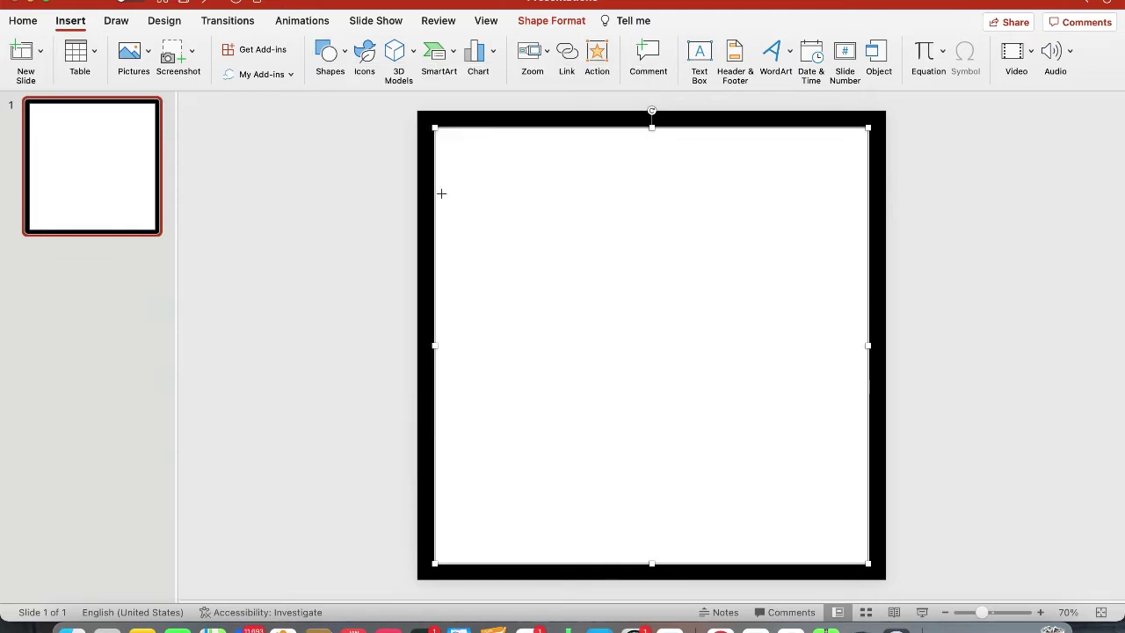
{"action": "mouse_move", "coordinate": [441, 193]}
{"action": "left_mouse_down"}
{"action": "mouse_move", "coordinate": [442, 220]}
{"action": "mouse_move", "coordinate": [747, 254]}
{"action": "mouse_move", "coordinate": [869, 255]}
{"action": "left_mouse_up"}
{"action": "mouse_move", "coordinate": [441, 224]}
{"action": "left_mouse_down"}
{"action": "mouse_move", "coordinate": [424, 221]}
{"action": "mouse_move", "coordinate": [434, 224]}
{"action": "left_mouse_up"}
{"action": "left_click_drag", "start_coordinate": [653, 195], "coordinate": [652, 183]}
{"action": "left_click_drag", "start_coordinate": [655, 260], "coordinate": [655, 271]}
{"action": "left_click_drag", "start_coordinate": [640, 226], "coordinate": [638, 239]}
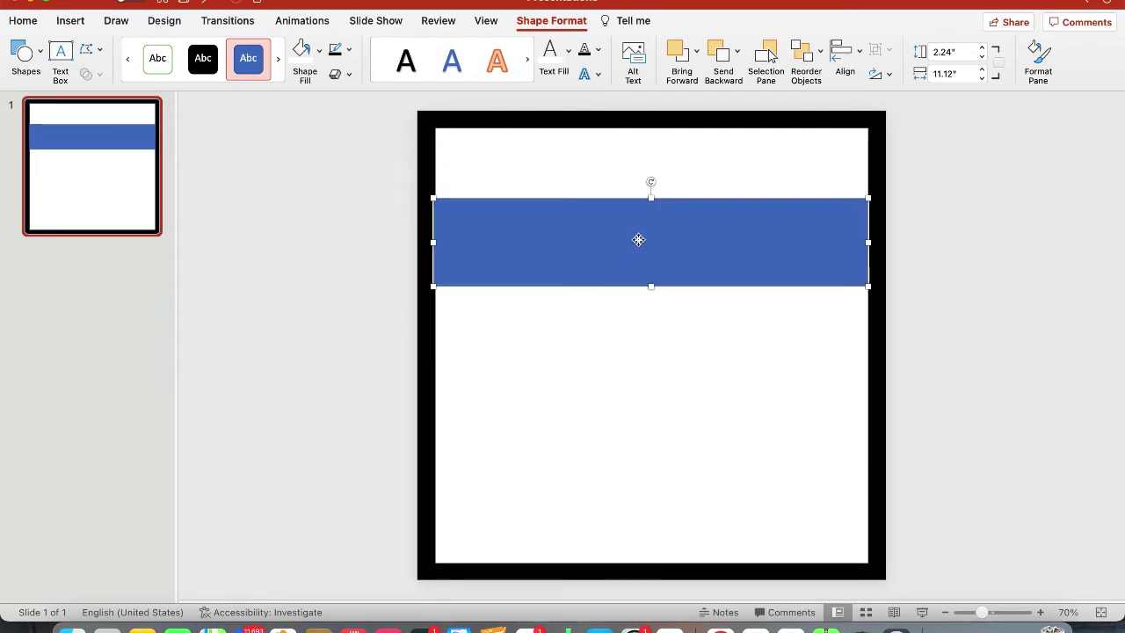
Fill the band solid black and stretch it to the slide's right edge
{"action": "left_click", "coordinate": [320, 55]}
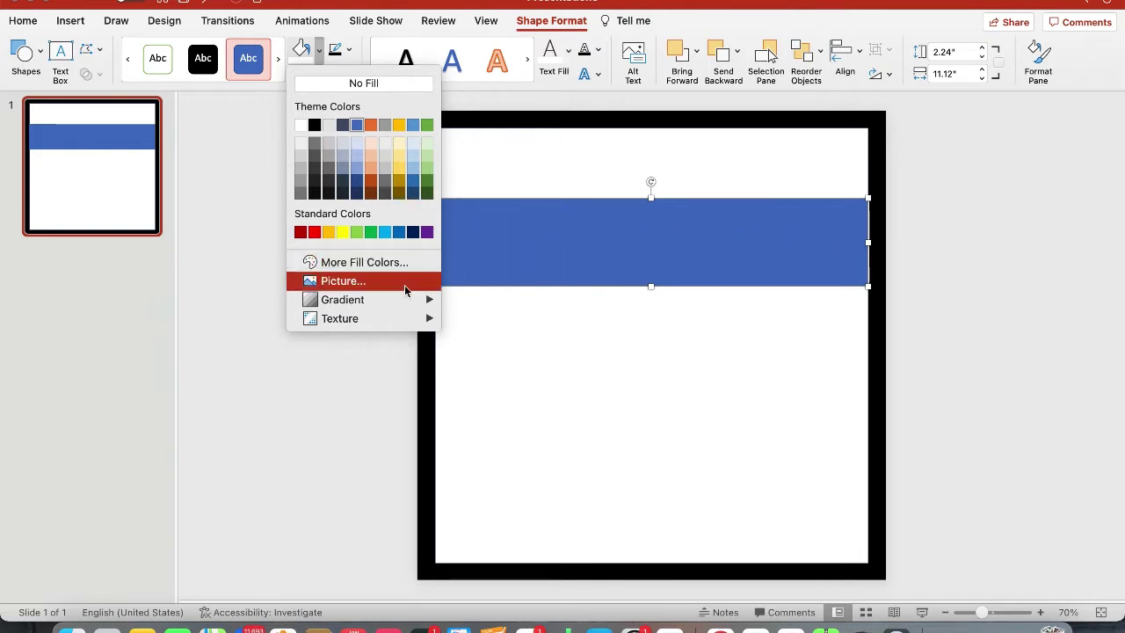
{"action": "mouse_move", "coordinate": [407, 297]}
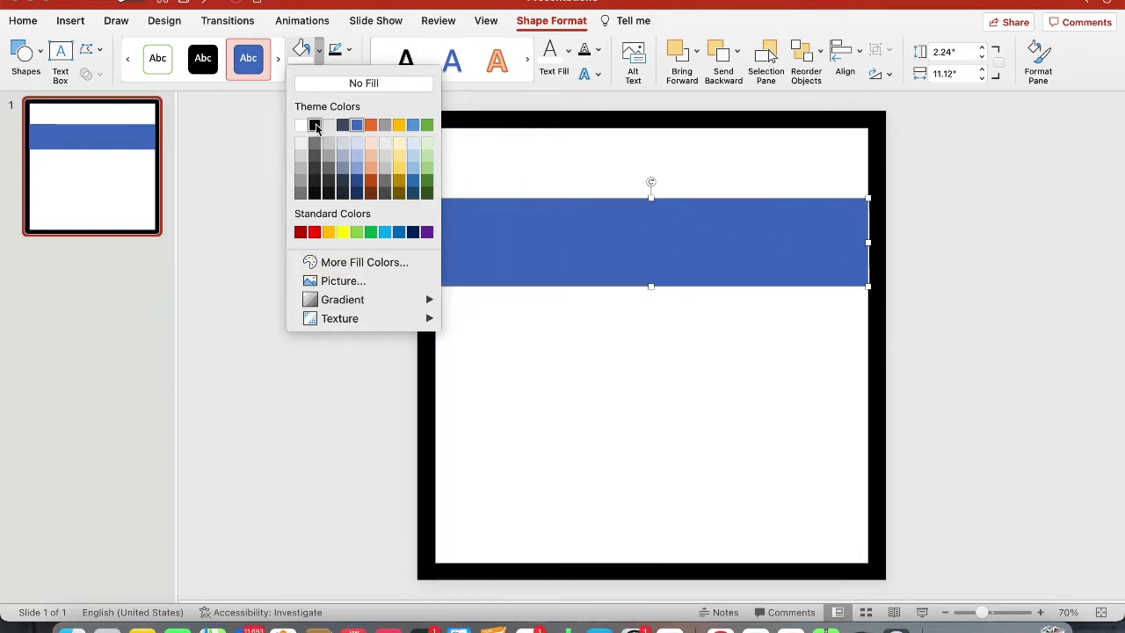
{"action": "left_click", "coordinate": [315, 126]}
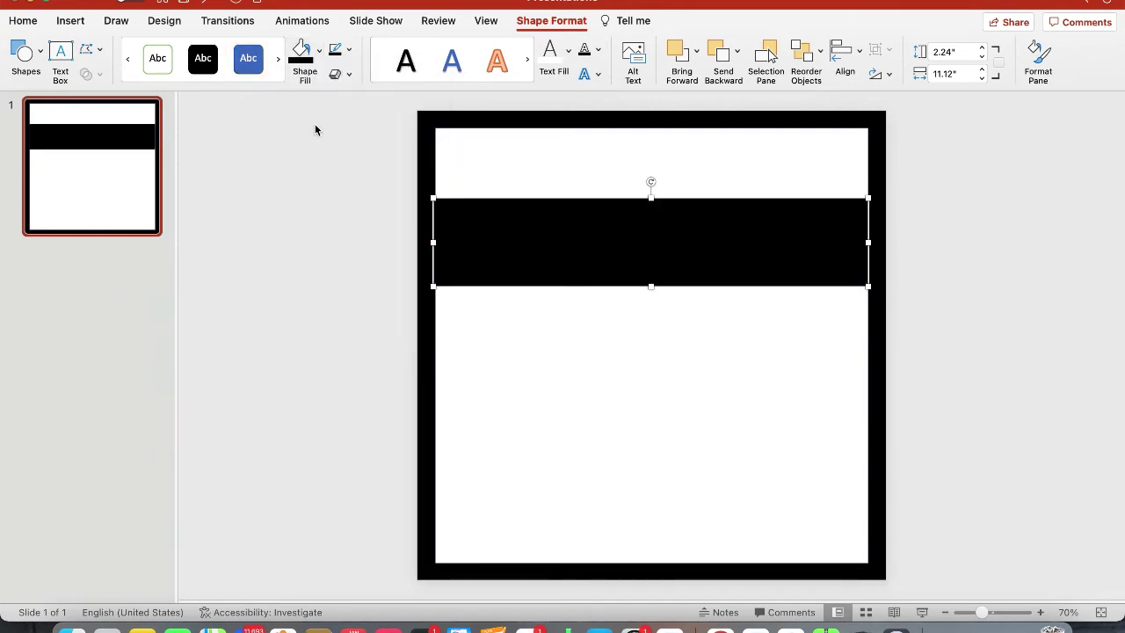
{"action": "left_click", "coordinate": [352, 256]}
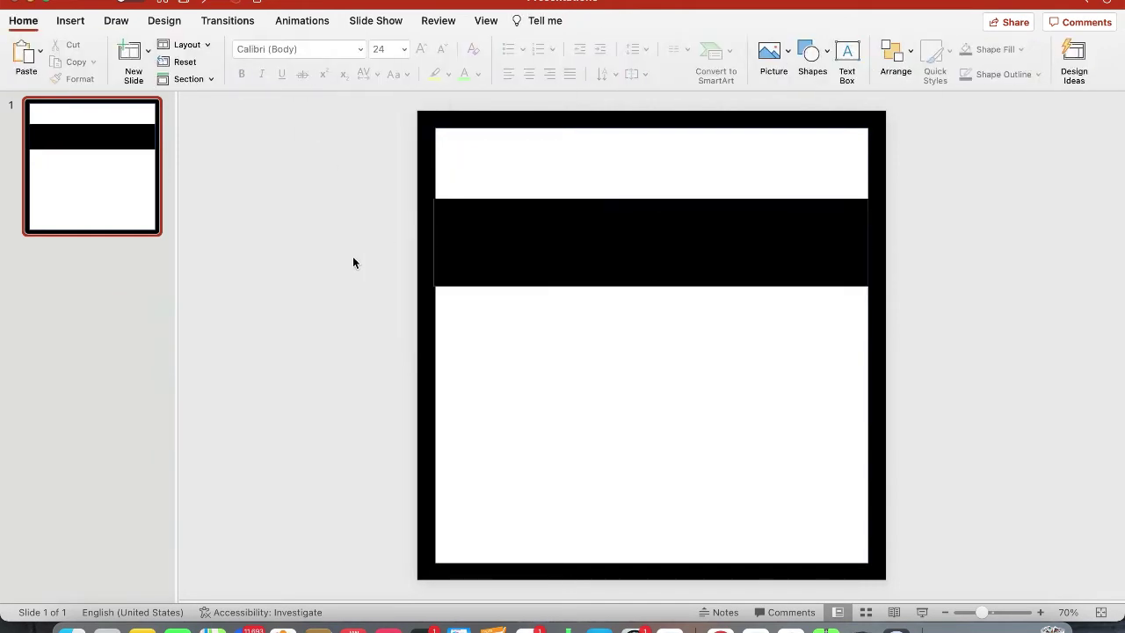
{"action": "mouse_move", "coordinate": [460, 254]}
{"action": "left_mouse_down"}
{"action": "mouse_move", "coordinate": [472, 254]}
{"action": "mouse_move", "coordinate": [461, 251]}
{"action": "left_mouse_up"}
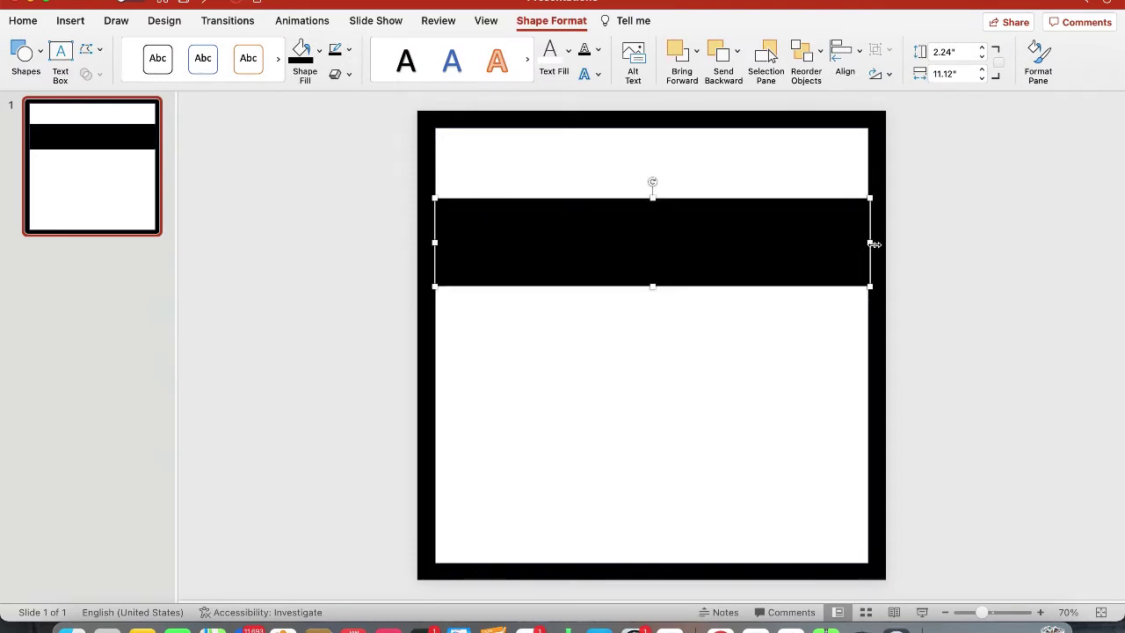
{"action": "left_click_drag", "start_coordinate": [874, 243], "coordinate": [878, 243]}
{"action": "left_click", "coordinate": [972, 245]}
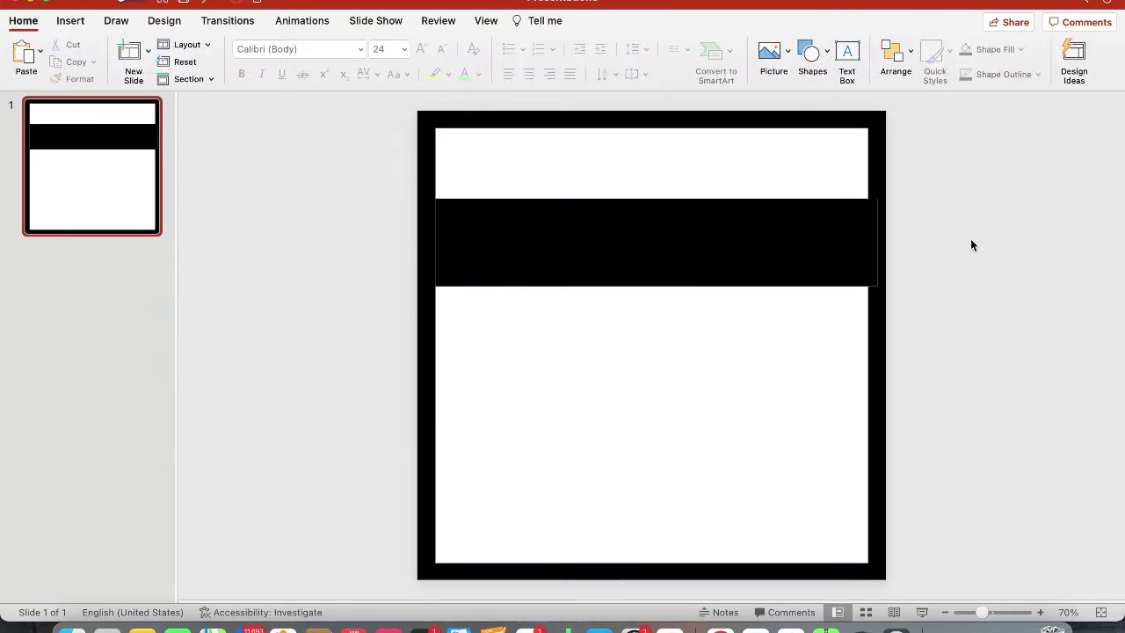
Give the black band a black outline
{"action": "left_click", "coordinate": [749, 237]}
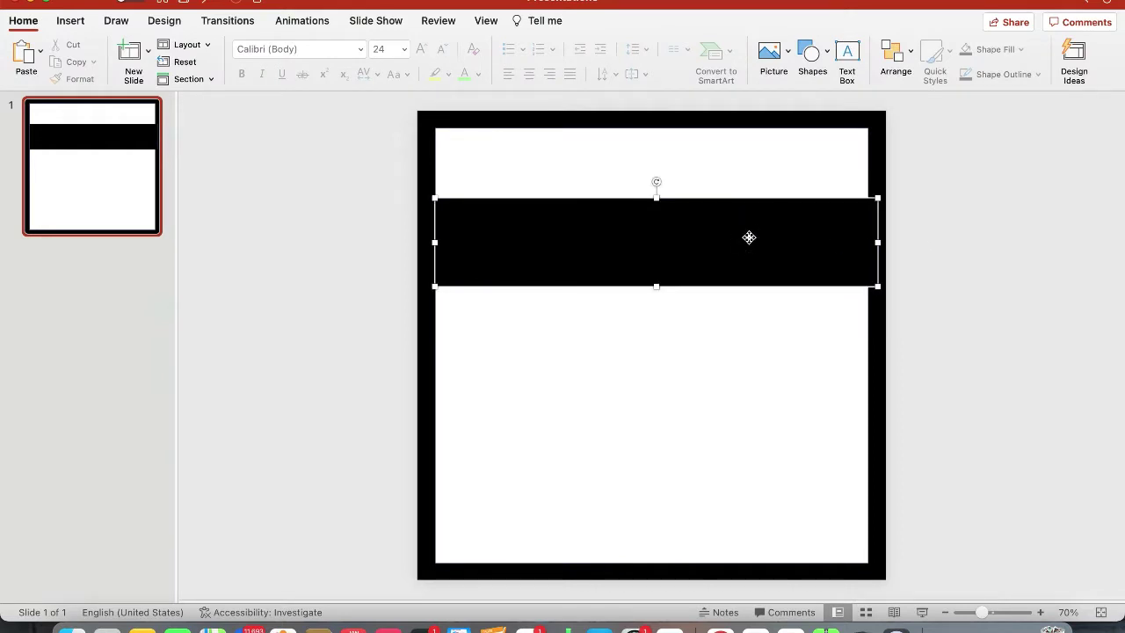
{"action": "left_click", "coordinate": [376, 209]}
{"action": "left_click", "coordinate": [499, 236]}
{"action": "left_click", "coordinate": [349, 50]}
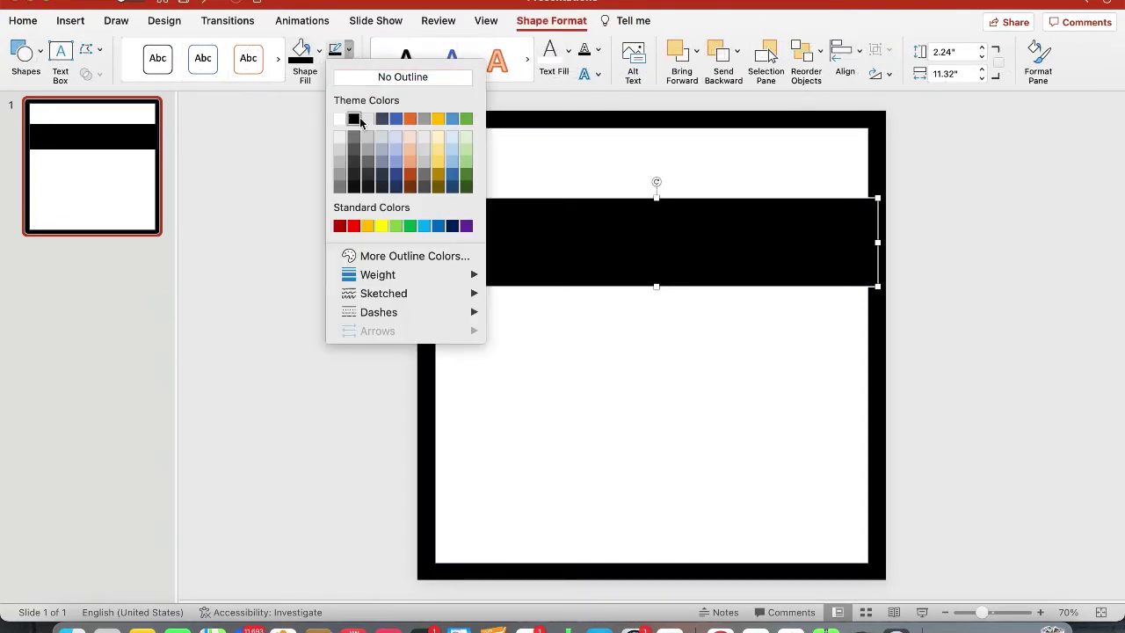
{"action": "left_click", "coordinate": [355, 120]}
{"action": "left_click", "coordinate": [307, 183]}
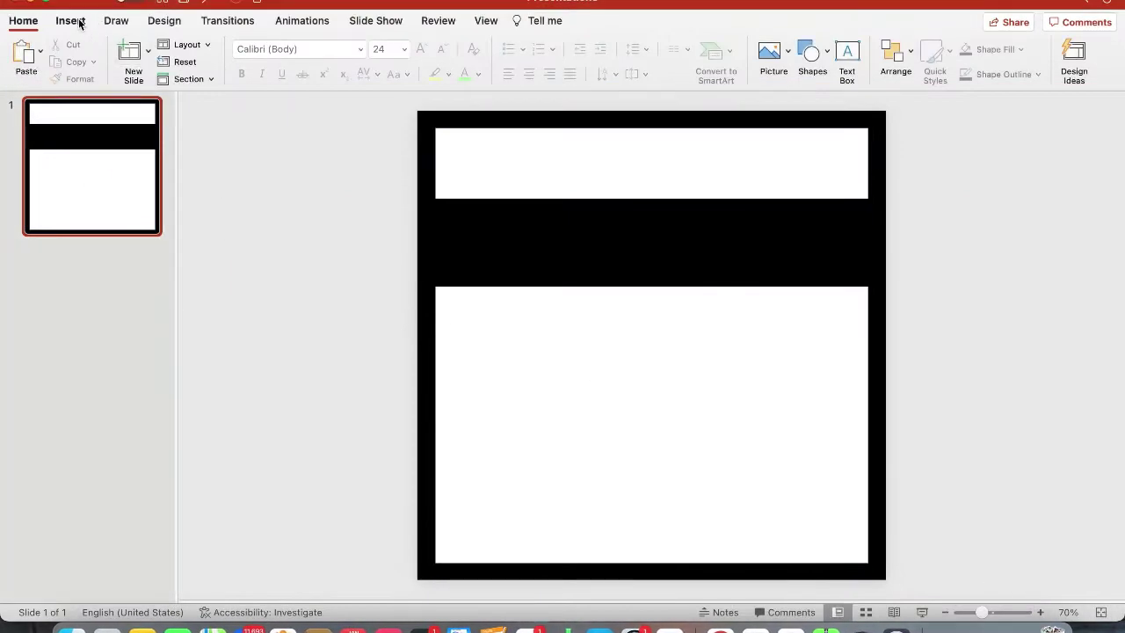
Insert a text box beside the slide
{"action": "left_click", "coordinate": [72, 21]}
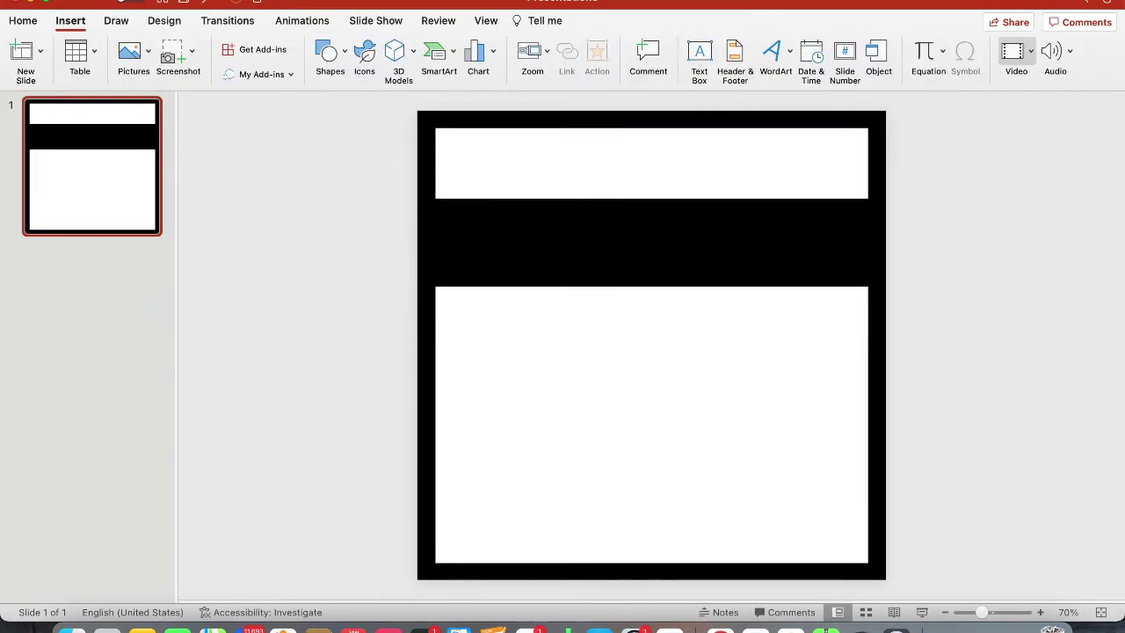
{"action": "left_click", "coordinate": [701, 53]}
{"action": "left_click", "coordinate": [264, 257]}
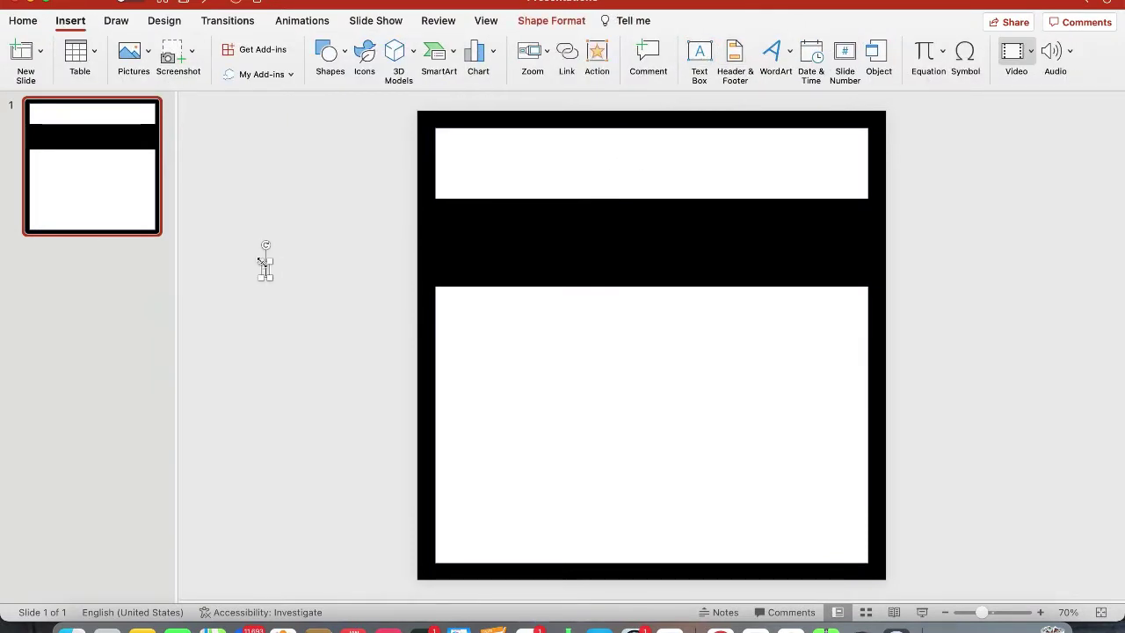
Type 'Preschool' in the text box and change the capital P to lowercase
{"action": "type", "text": "Preschool"}
{"action": "left_click", "coordinate": [270, 272]}
{"action": "key", "text": "BackSpace"}
{"action": "type", "text": "p"}
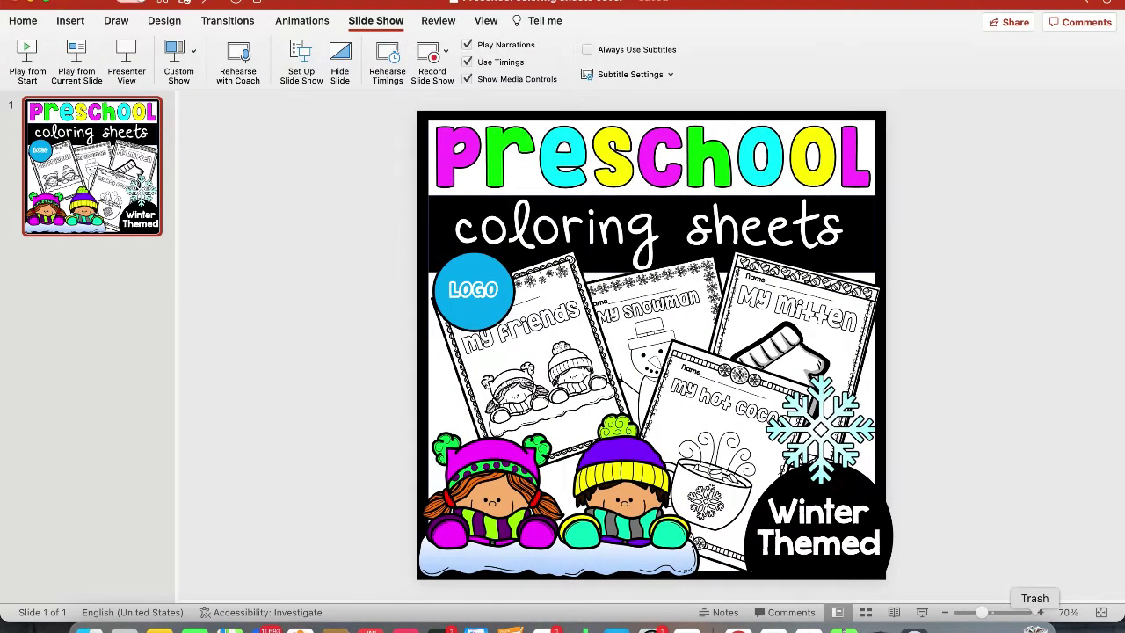
Compare against the finished cover's title and select the word preschool
{"action": "left_click", "coordinate": [580, 167]}
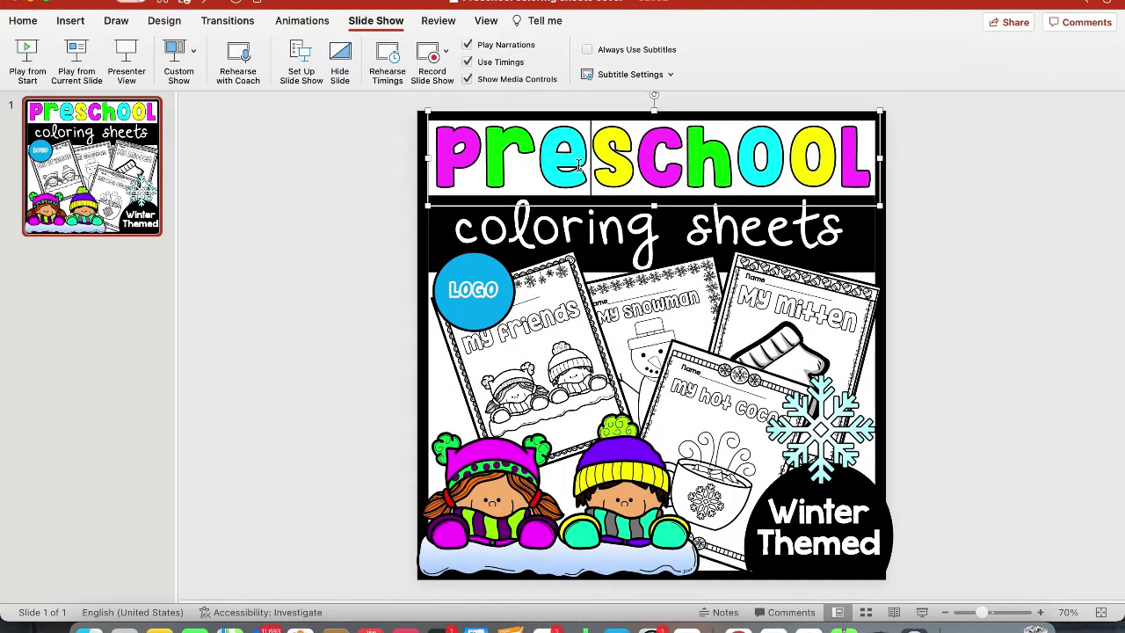
{"action": "left_click", "coordinate": [23, 22]}
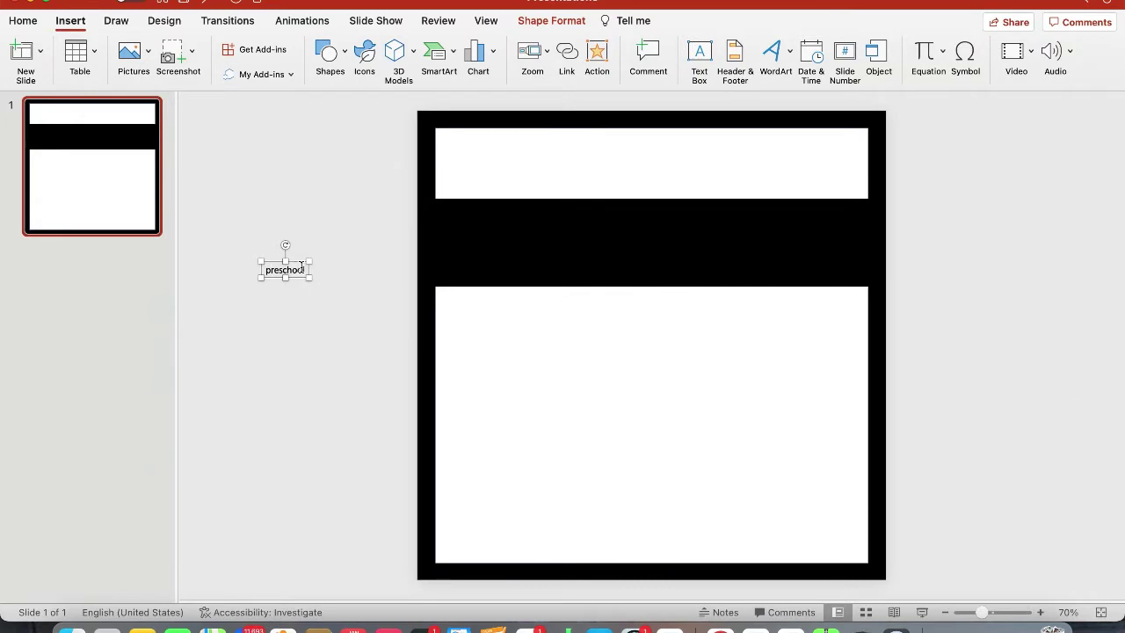
{"action": "double_click", "coordinate": [279, 269]}
{"action": "left_click", "coordinate": [23, 21]}
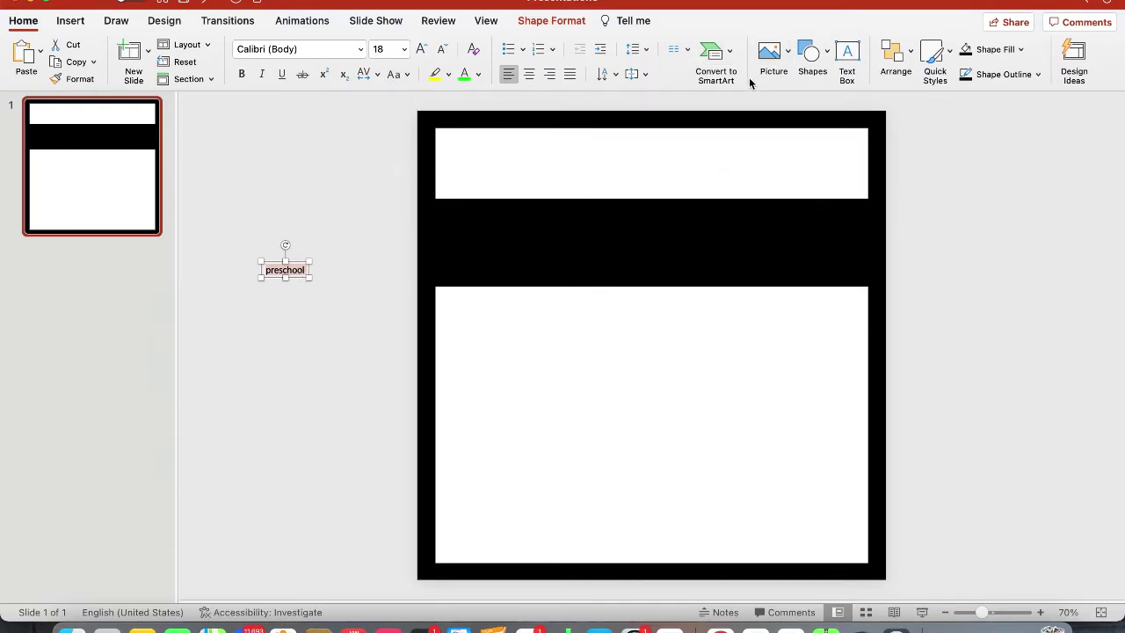
Insert preschool as orange-outlined WordArt and select its text
{"action": "left_click", "coordinate": [68, 20]}
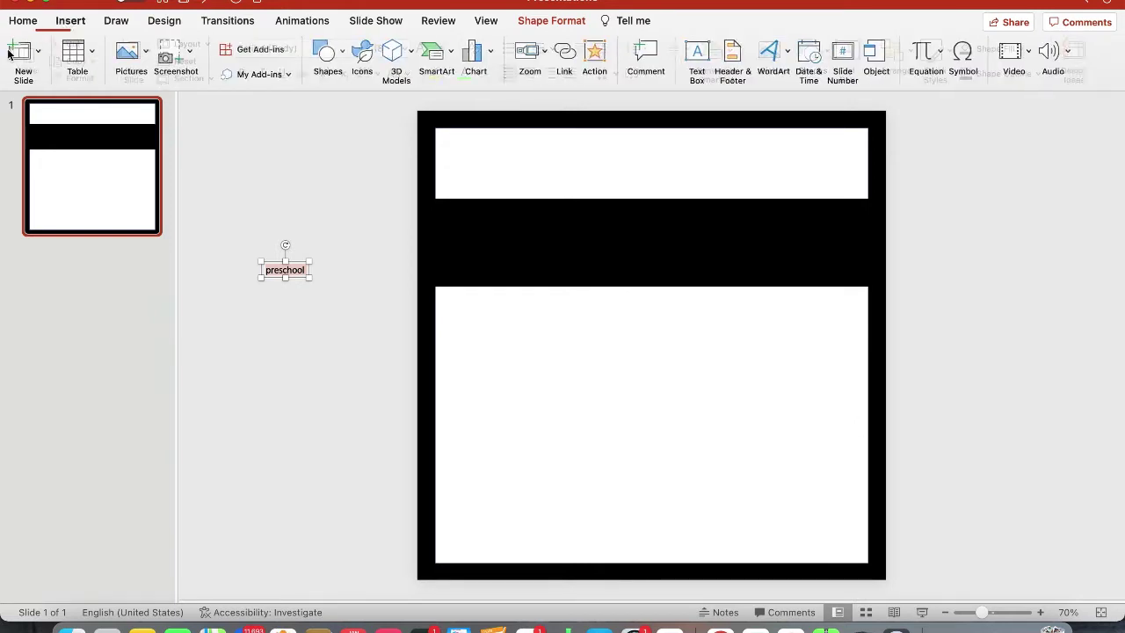
{"action": "left_click", "coordinate": [791, 54]}
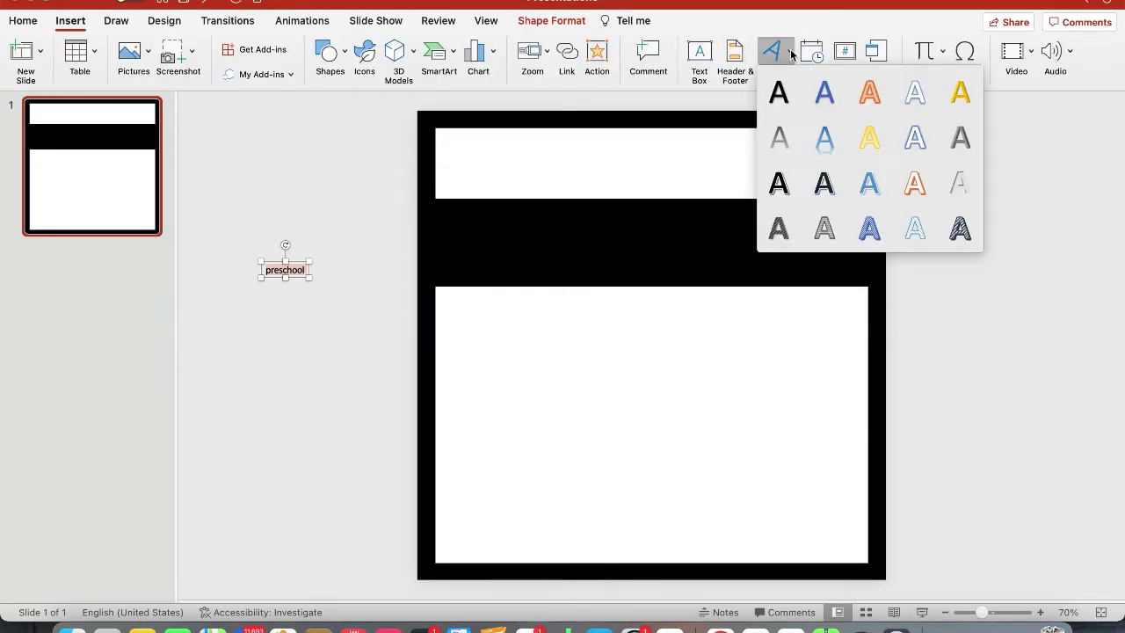
{"action": "left_click", "coordinate": [870, 91]}
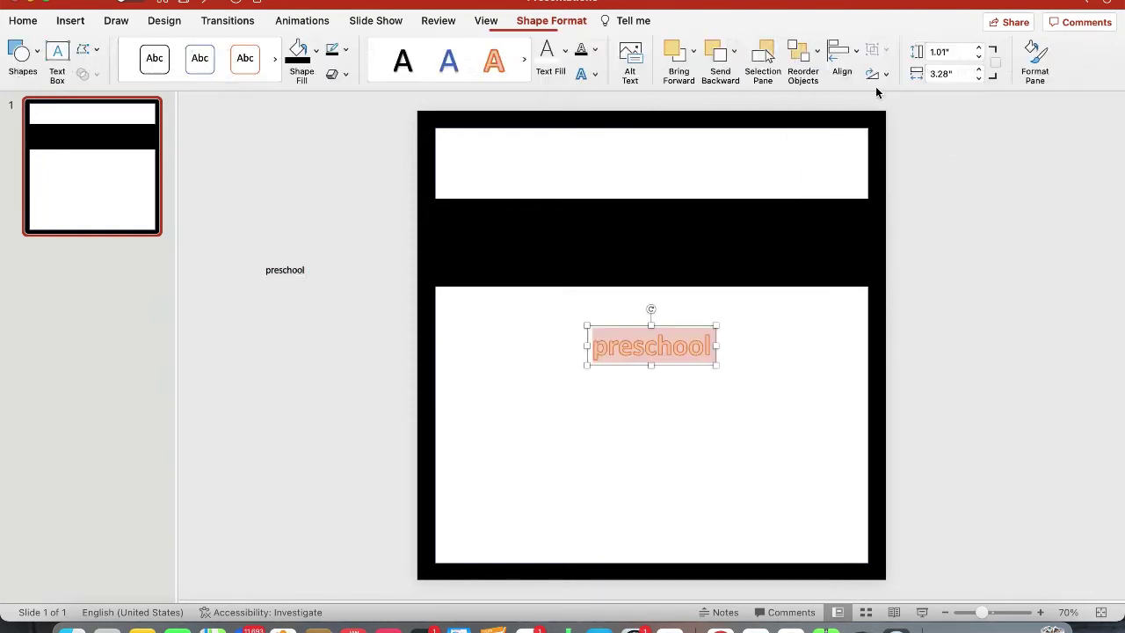
{"action": "left_click_drag", "start_coordinate": [285, 270], "coordinate": [330, 266]}
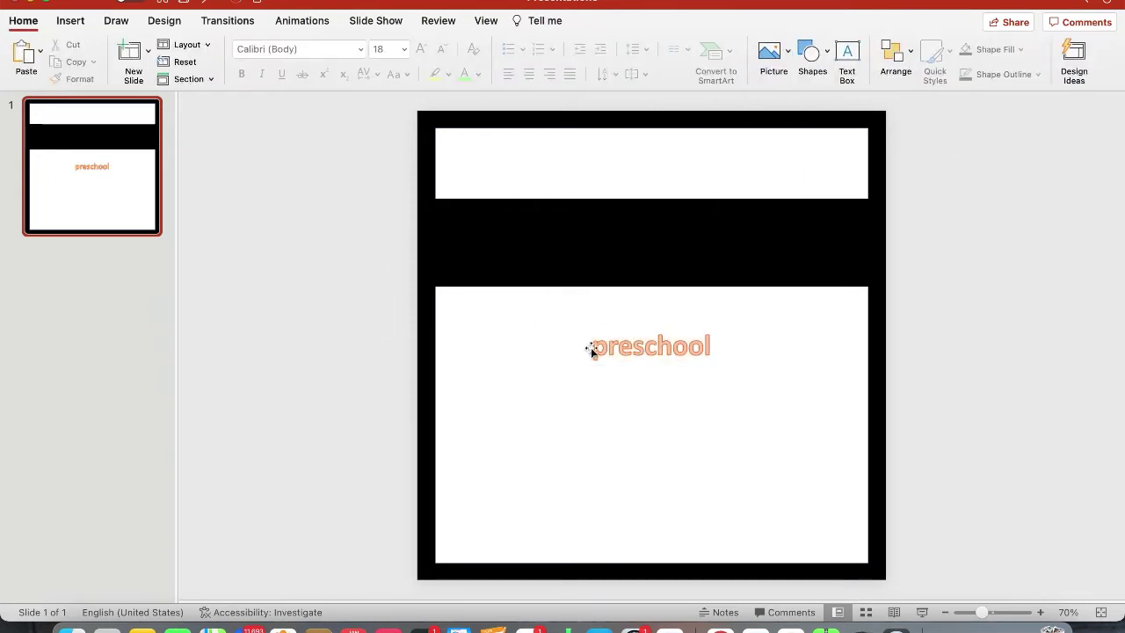
{"action": "left_click_drag", "start_coordinate": [594, 348], "coordinate": [722, 347]}
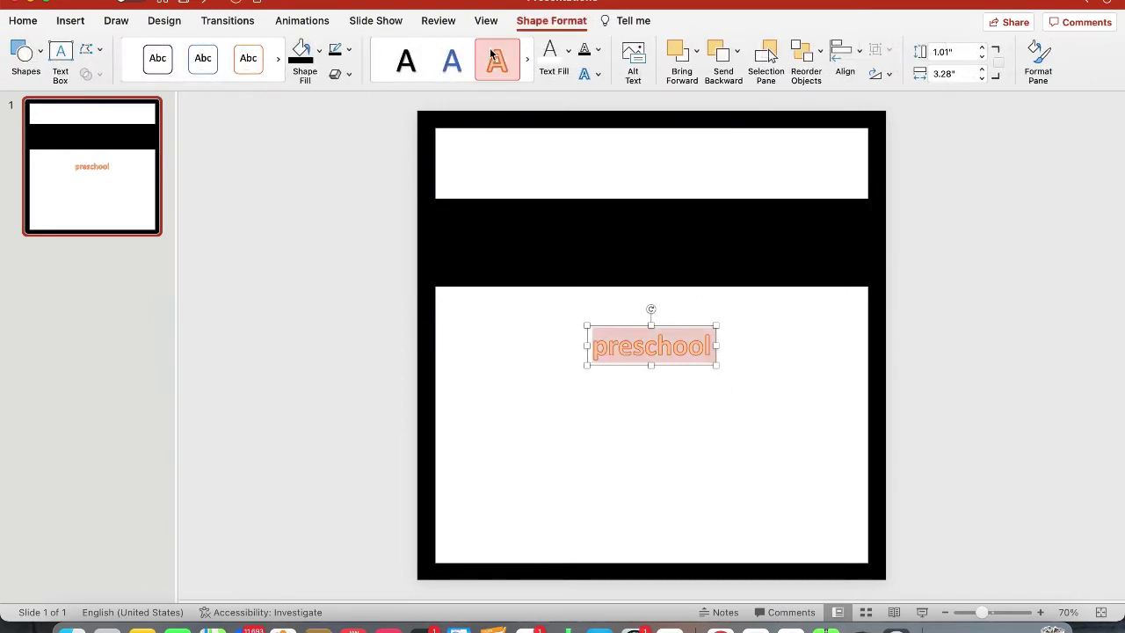
Set the preschool WordArt in the KG Inimitable Original font
{"action": "left_click", "coordinate": [17, 21]}
{"action": "left_click", "coordinate": [360, 49]}
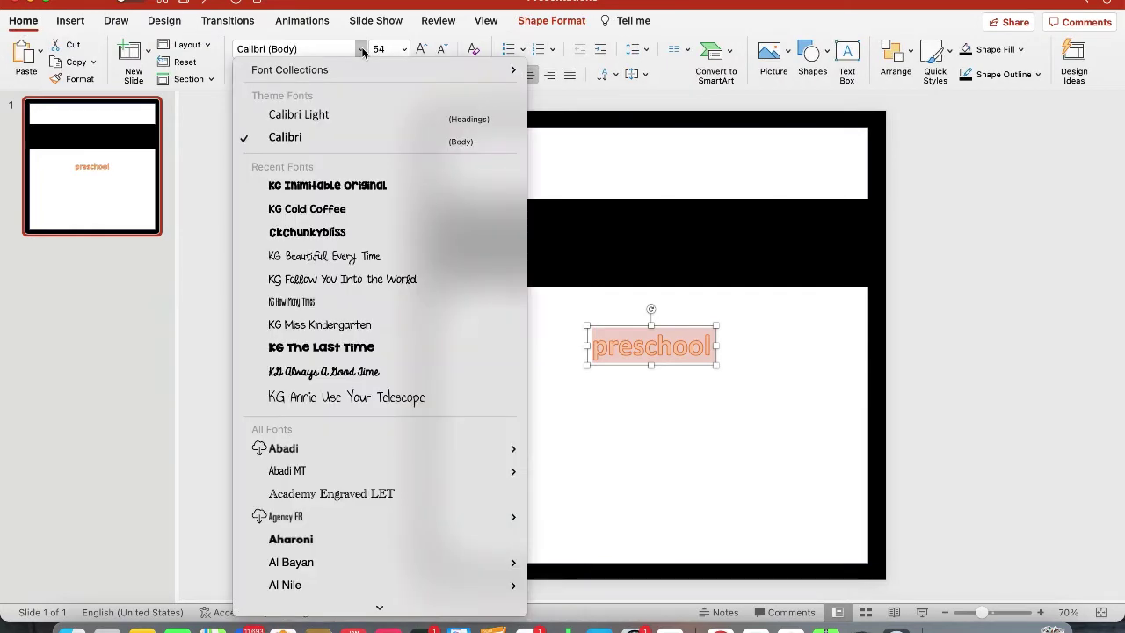
{"action": "left_click", "coordinate": [368, 186]}
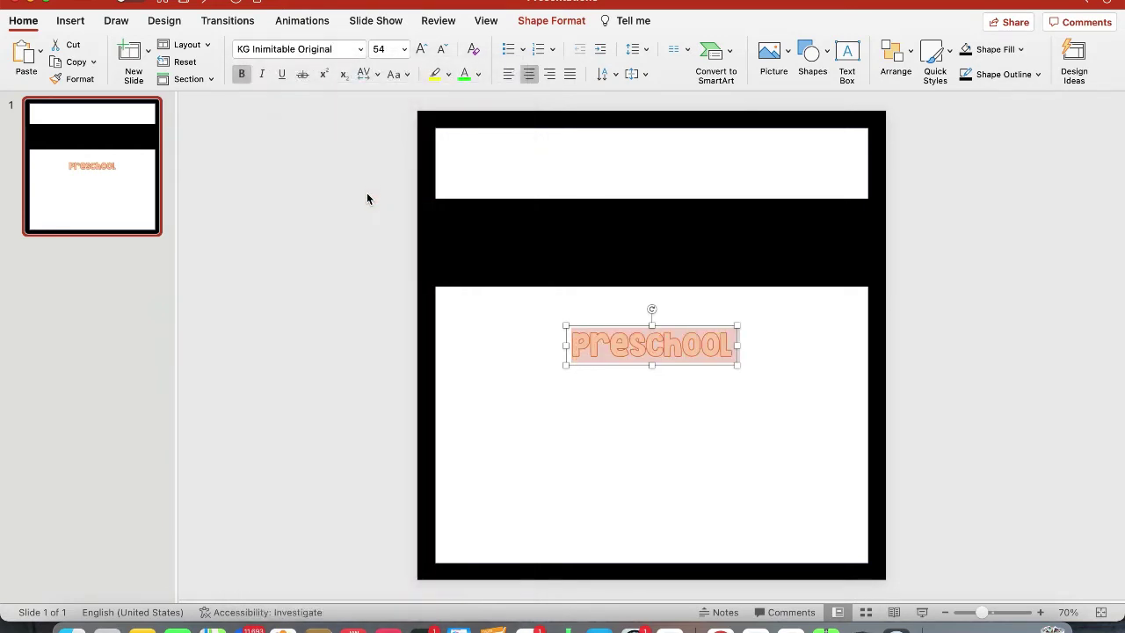
{"action": "left_click", "coordinate": [360, 49]}
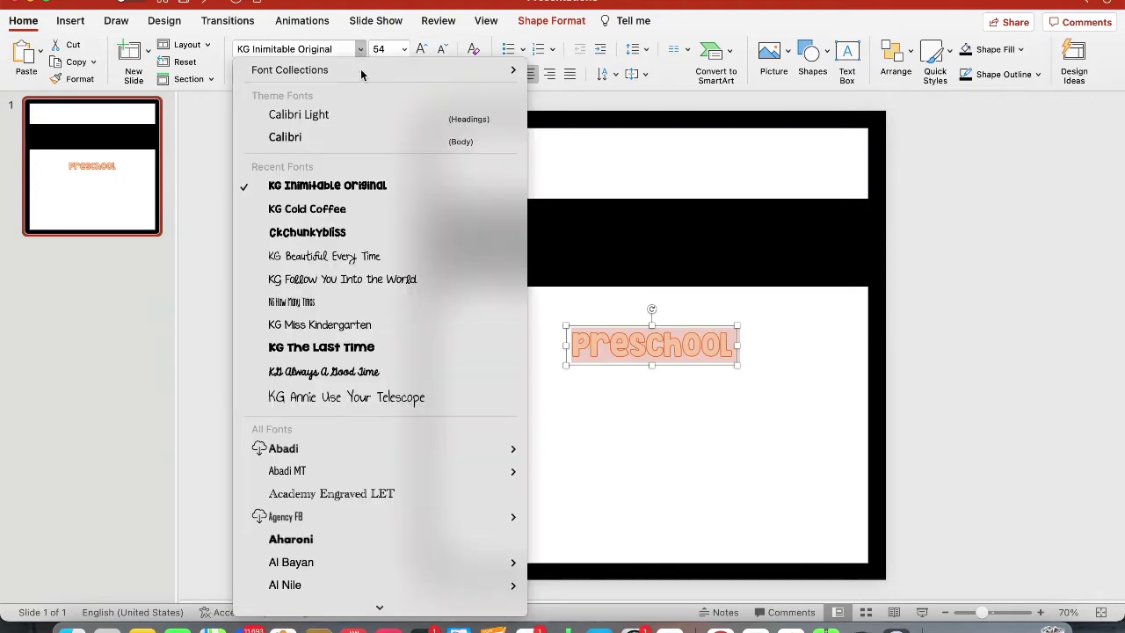
{"action": "scroll", "coordinate": [378, 388], "scroll_direction": "down", "scroll_amount": 20}
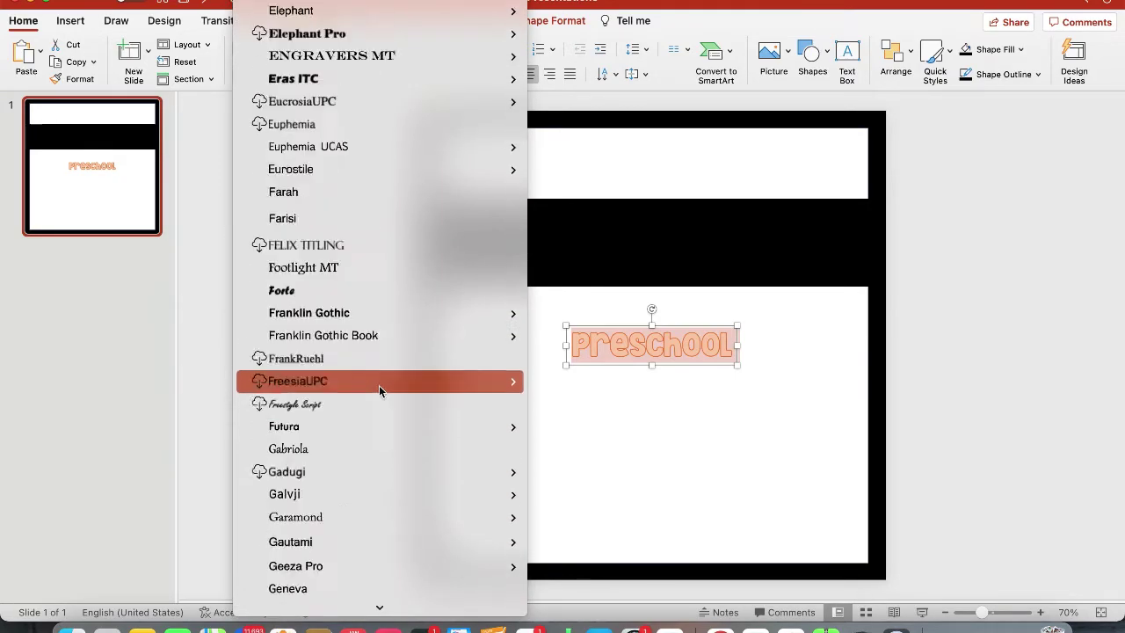
{"action": "scroll", "coordinate": [379, 385], "scroll_direction": "down", "scroll_amount": 20}
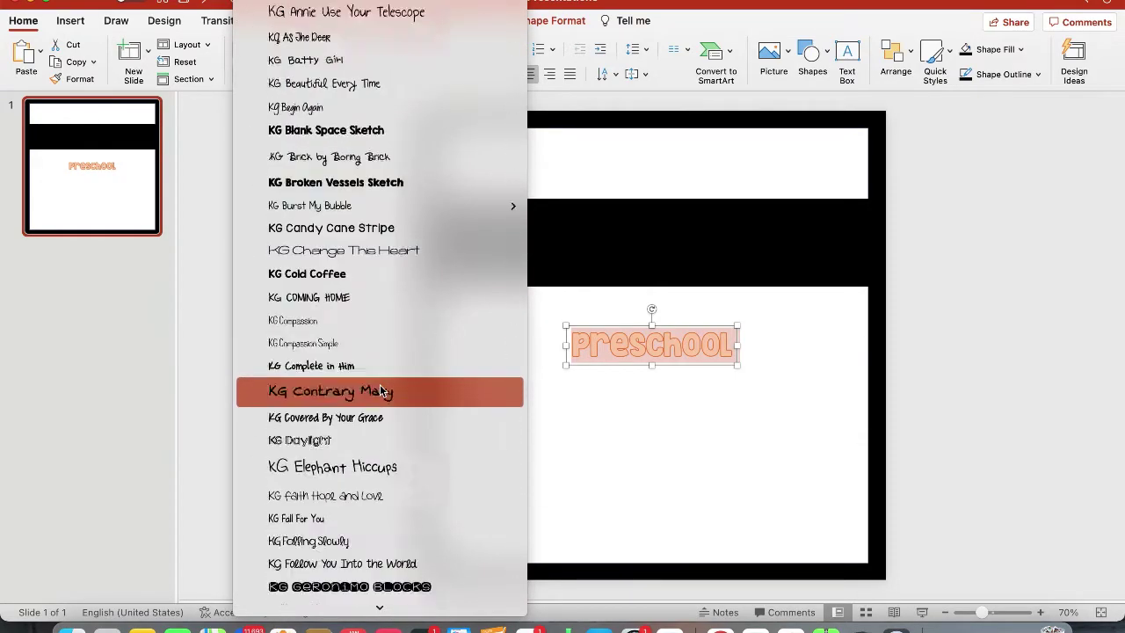
{"action": "scroll", "coordinate": [380, 391], "scroll_direction": "down", "scroll_amount": 15}
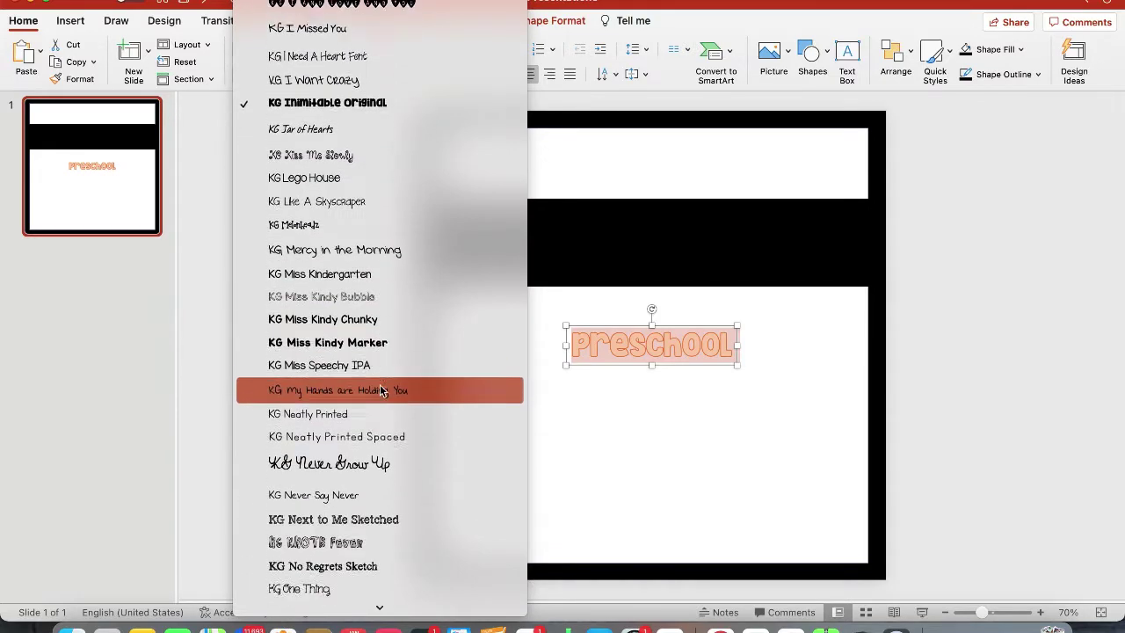
{"action": "scroll", "coordinate": [380, 390], "scroll_direction": "down", "scroll_amount": 5}
{"action": "scroll", "coordinate": [380, 391], "scroll_direction": "up", "scroll_amount": 5}
{"action": "scroll", "coordinate": [380, 387], "scroll_direction": "up", "scroll_amount": 5}
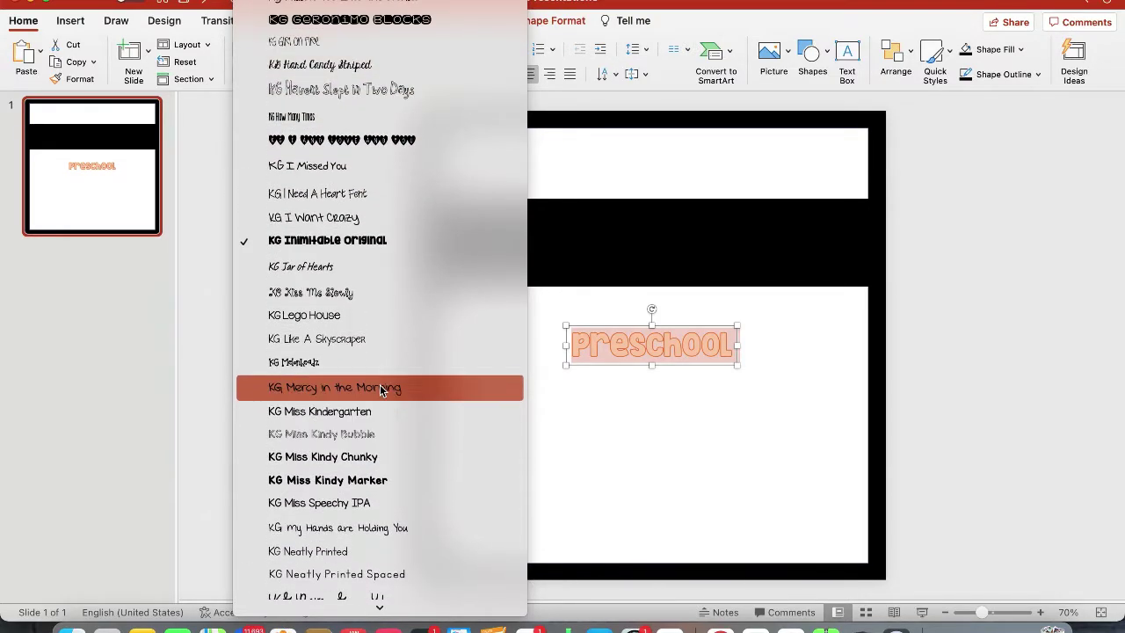
{"action": "left_click", "coordinate": [973, 301]}
Set the character spacing of Preschool to Very Loose
{"action": "left_click", "coordinate": [581, 344]}
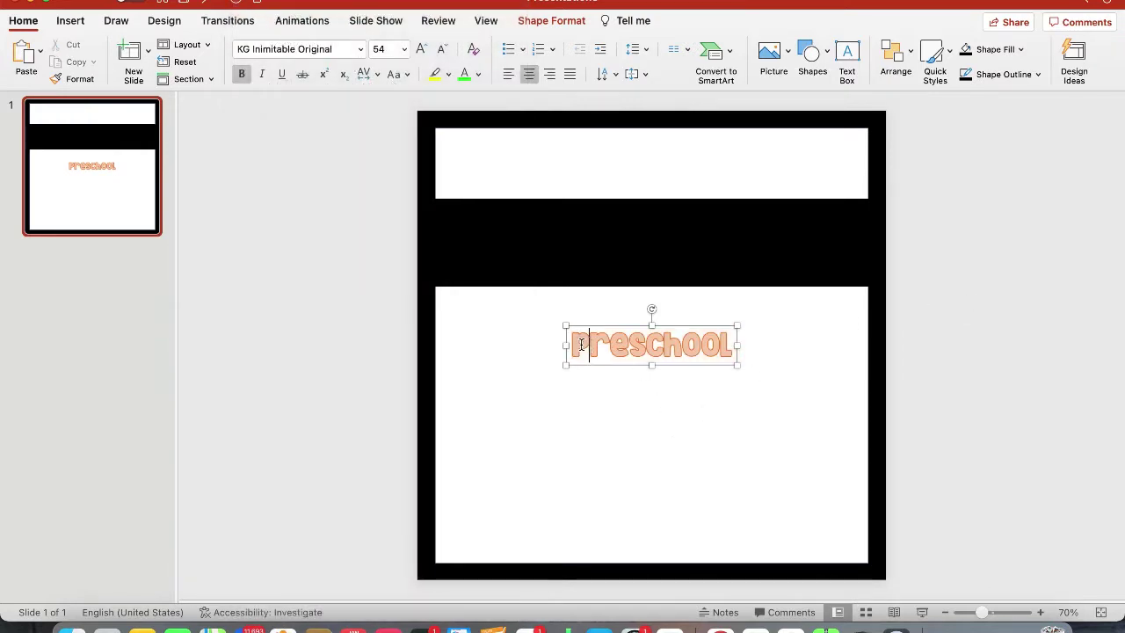
{"action": "left_click_drag", "start_coordinate": [577, 344], "coordinate": [753, 349]}
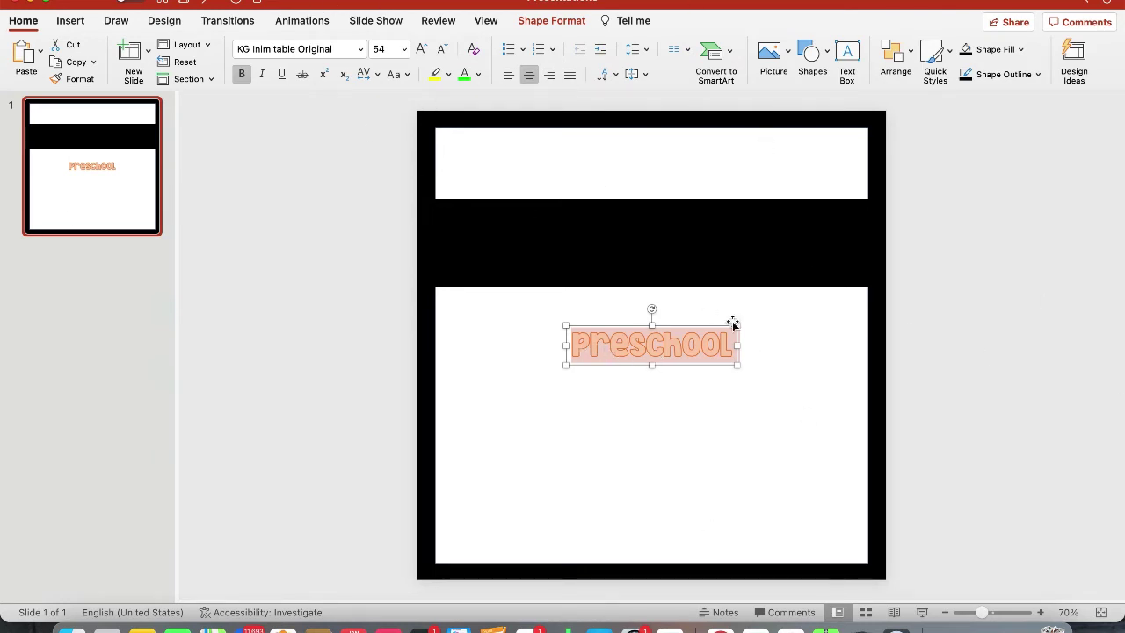
{"action": "left_click", "coordinate": [377, 75]}
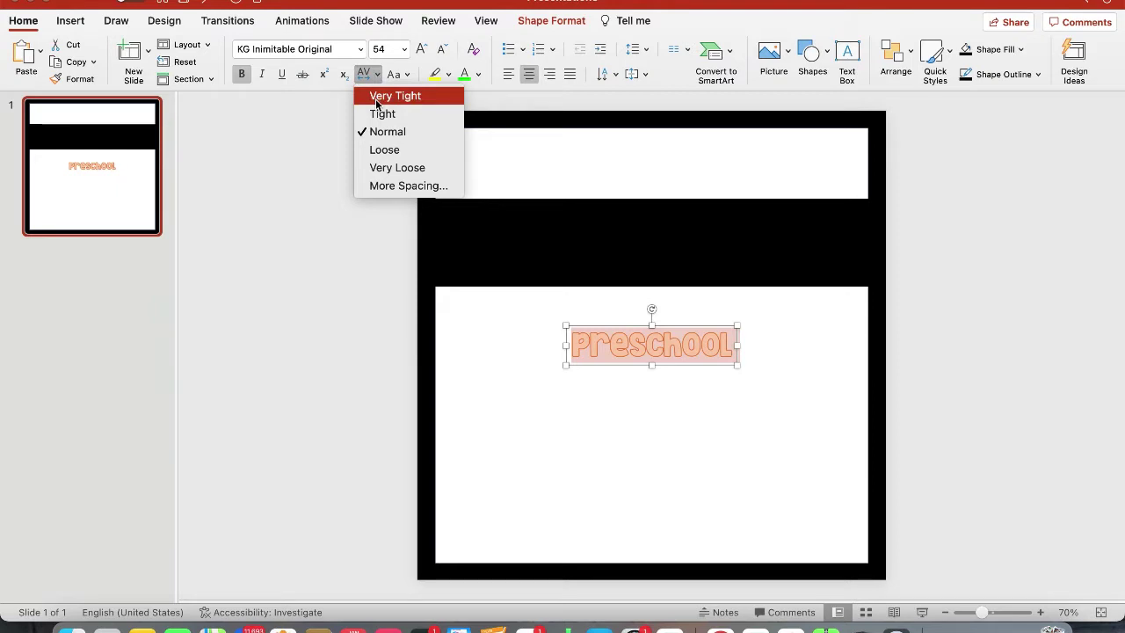
{"action": "left_click", "coordinate": [398, 169]}
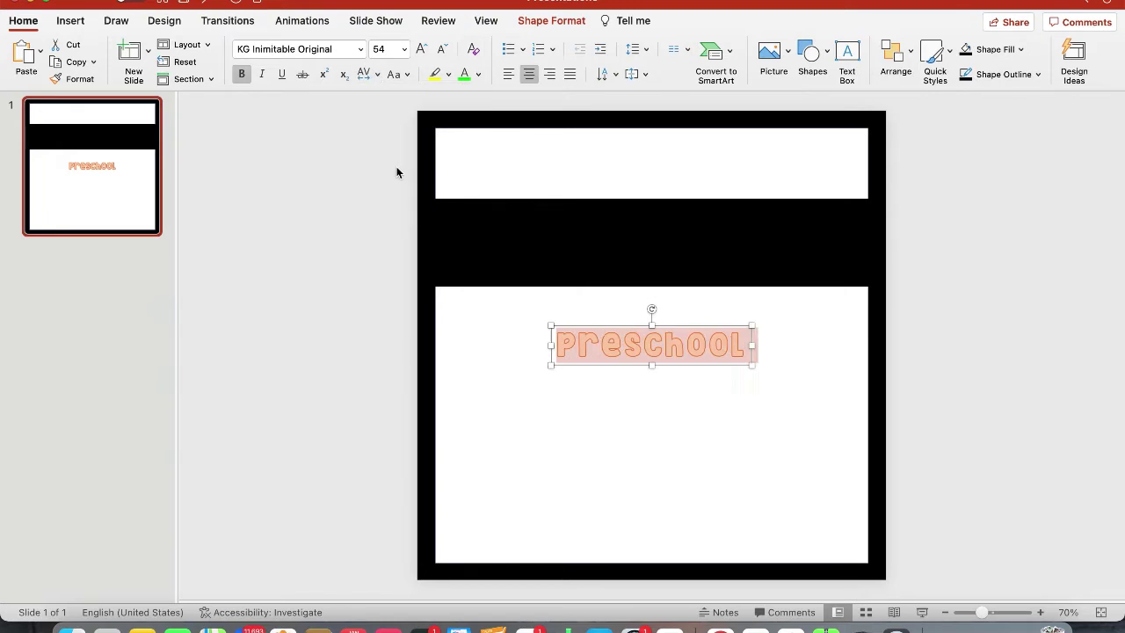
{"action": "left_click", "coordinate": [334, 337]}
Move Preschool into the top white band and enlarge it to 138 pt
{"action": "left_click", "coordinate": [647, 349]}
{"action": "left_click_drag", "start_coordinate": [713, 326], "coordinate": [703, 139]}
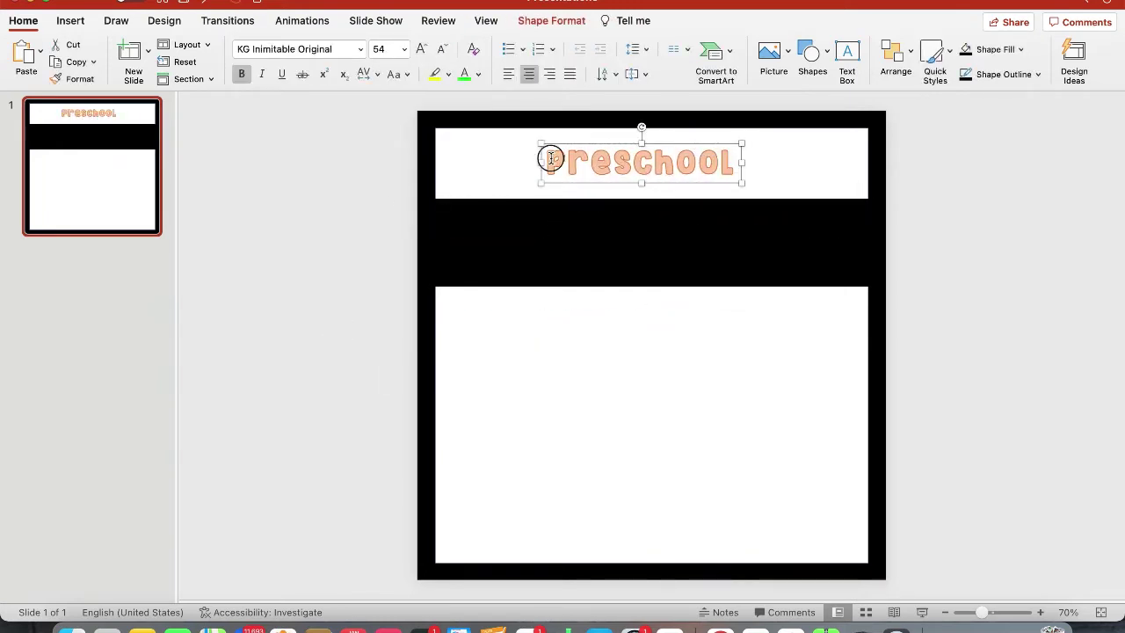
{"action": "left_click_drag", "start_coordinate": [551, 158], "coordinate": [736, 151]}
{"action": "left_click", "coordinate": [423, 50]}
{"action": "left_click", "coordinate": [423, 50]}
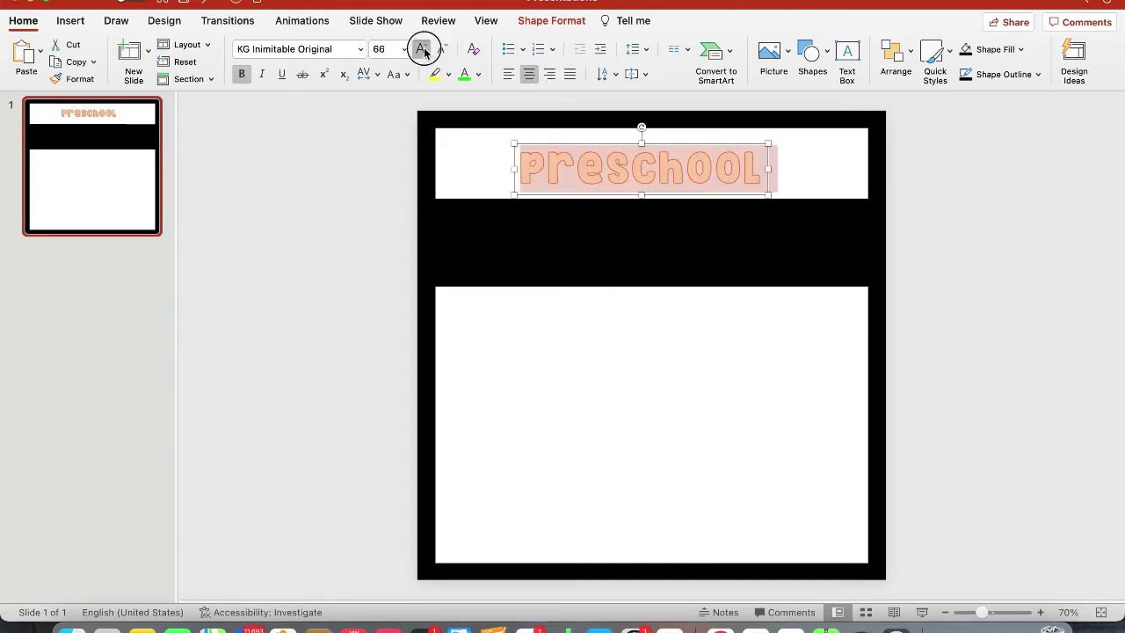
{"action": "left_click", "coordinate": [422, 51]}
{"action": "left_click", "coordinate": [423, 50]}
{"action": "left_click", "coordinate": [423, 50]}
{"action": "left_click", "coordinate": [423, 50]}
{"action": "left_click", "coordinate": [423, 50]}
{"action": "left_click", "coordinate": [423, 50]}
{"action": "left_click", "coordinate": [423, 50]}
{"action": "left_click", "coordinate": [423, 50]}
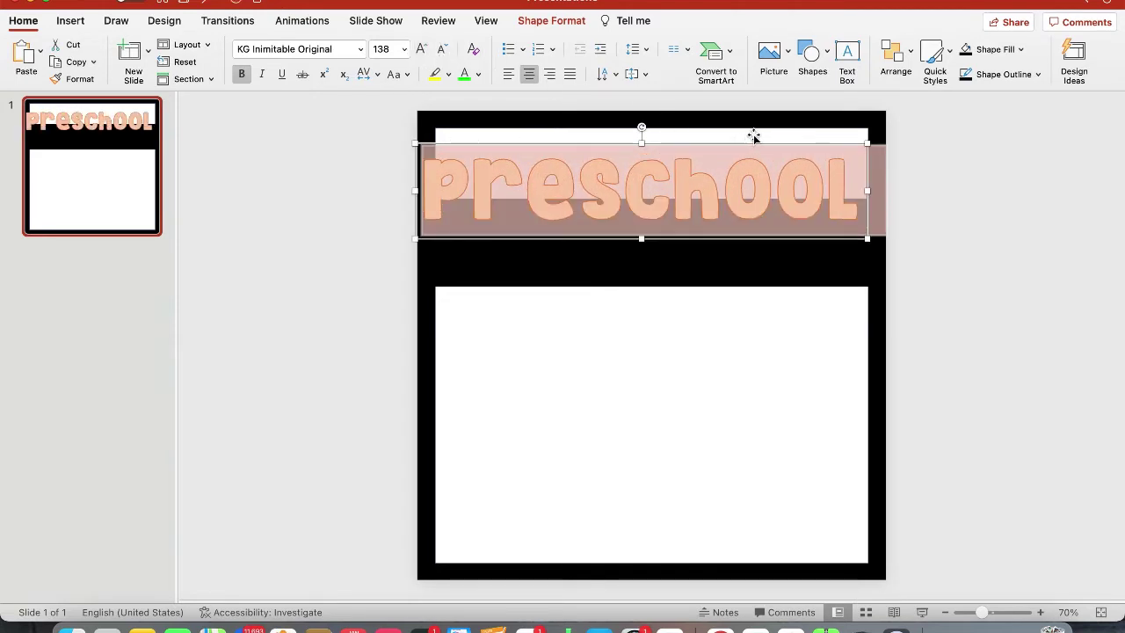
{"action": "left_click_drag", "start_coordinate": [772, 143], "coordinate": [784, 118]}
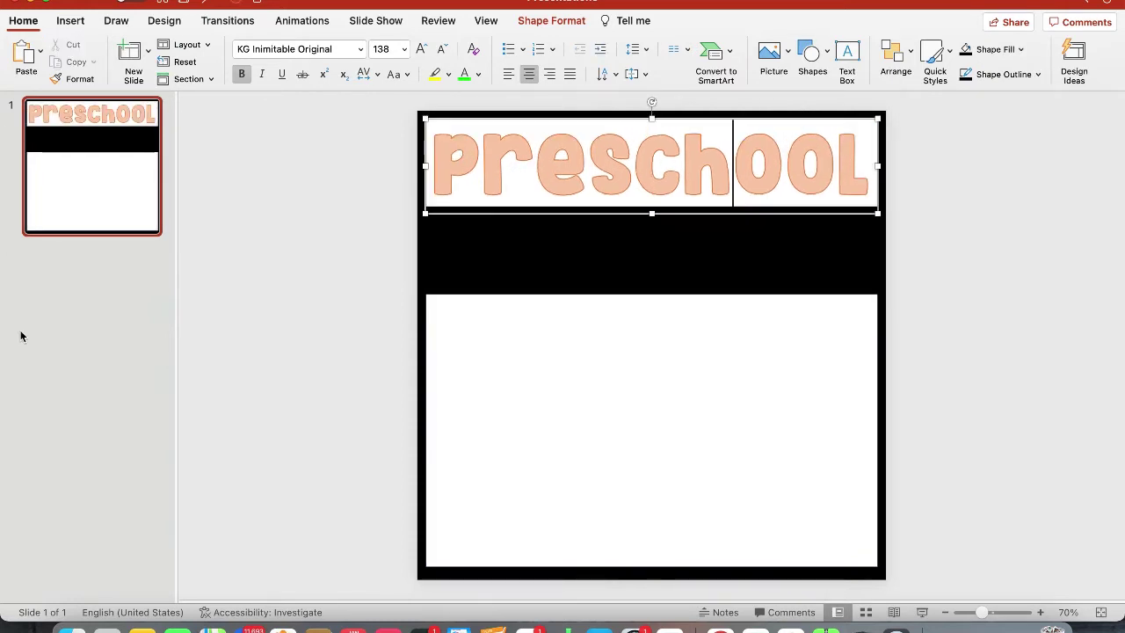
Give the Preschool letters a 3 pt black text outline
{"action": "triple_click", "coordinate": [859, 157]}
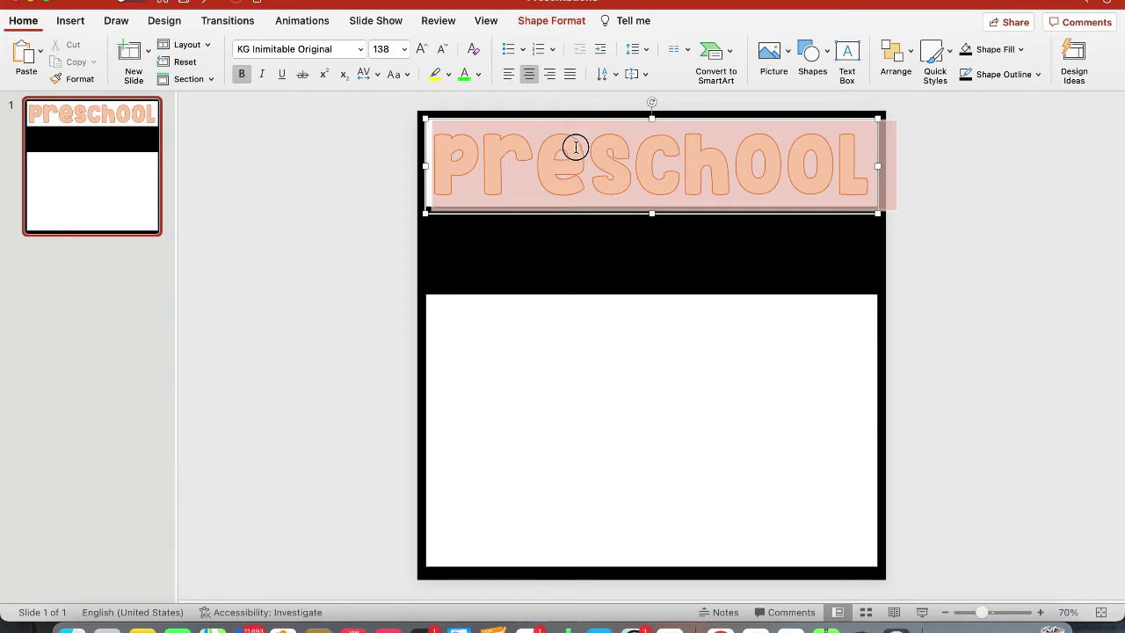
{"action": "left_click", "coordinate": [548, 22]}
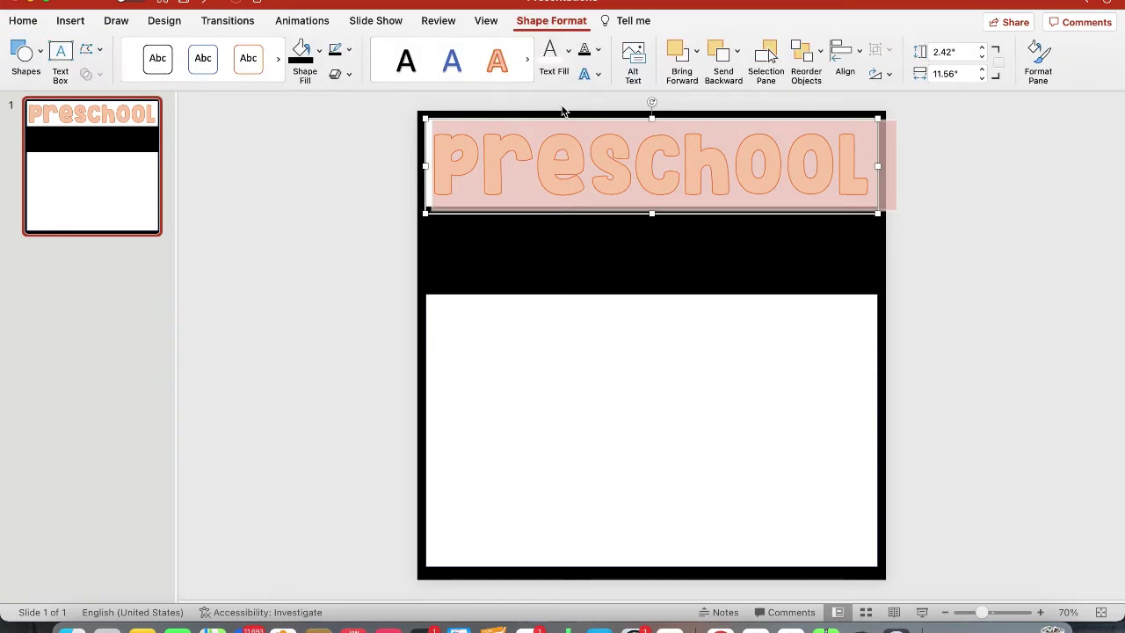
{"action": "left_click", "coordinate": [597, 51]}
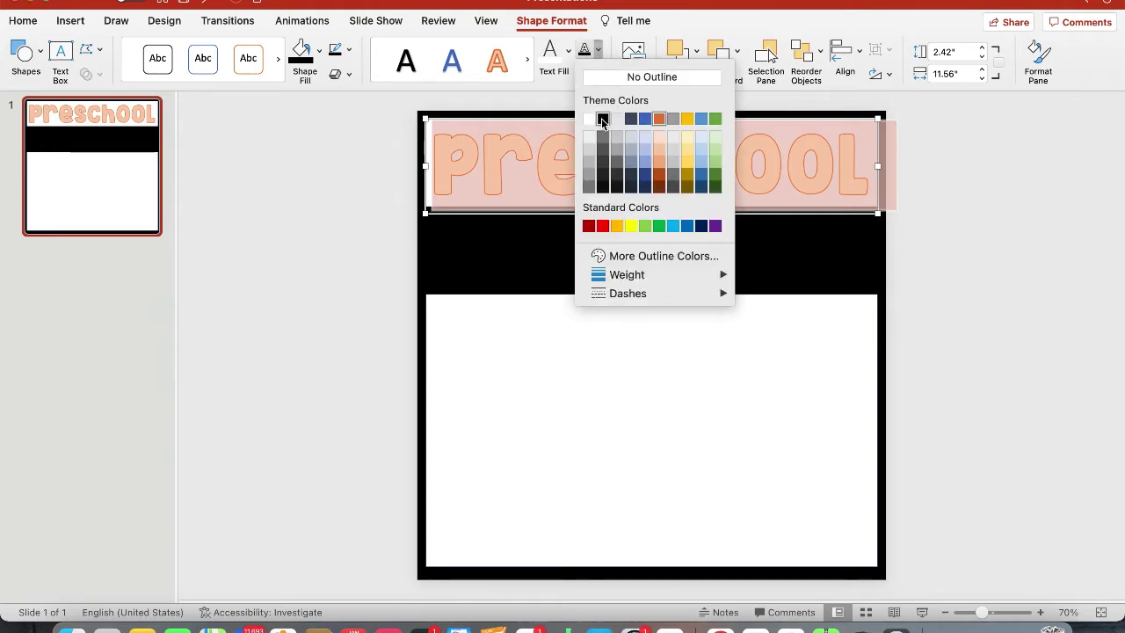
{"action": "left_click", "coordinate": [602, 117]}
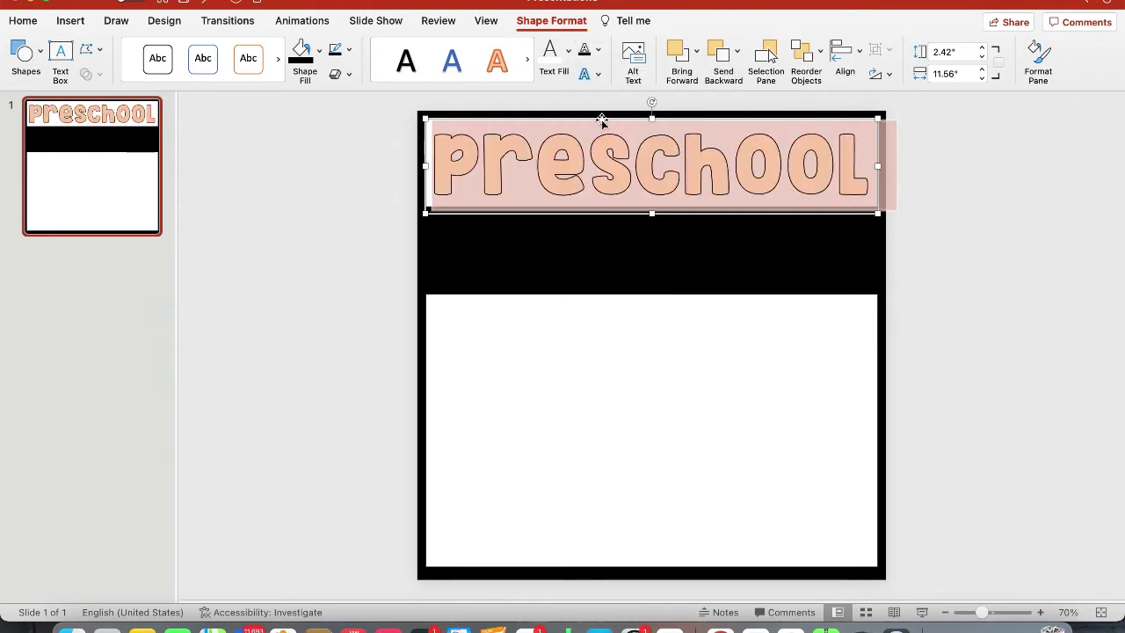
{"action": "left_click", "coordinate": [602, 51]}
{"action": "mouse_move", "coordinate": [643, 278]}
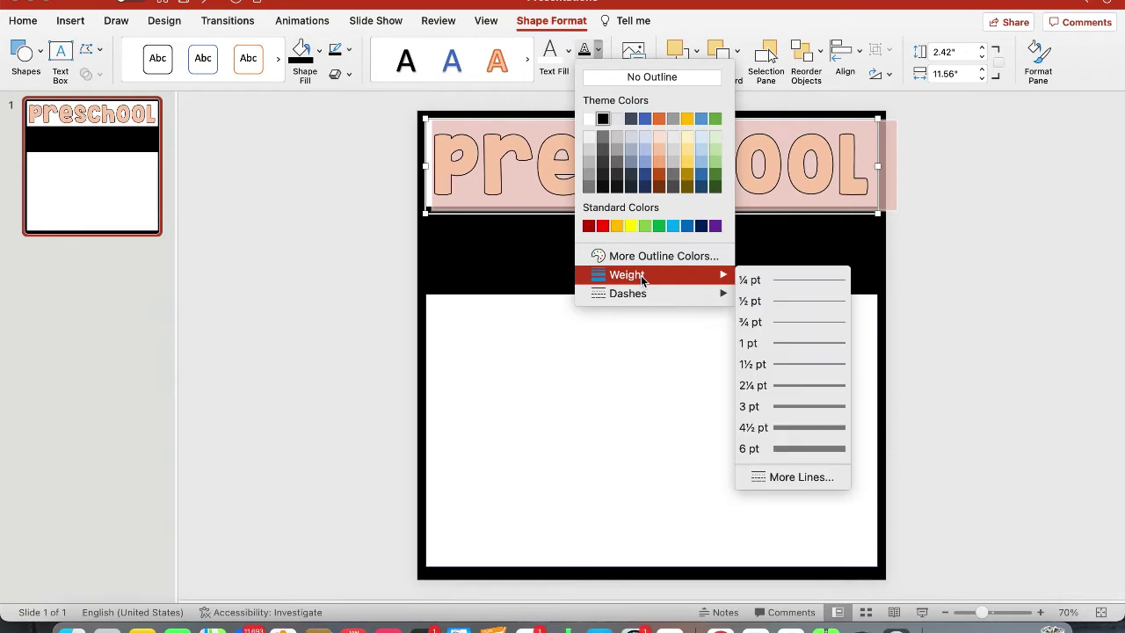
{"action": "left_click", "coordinate": [787, 407]}
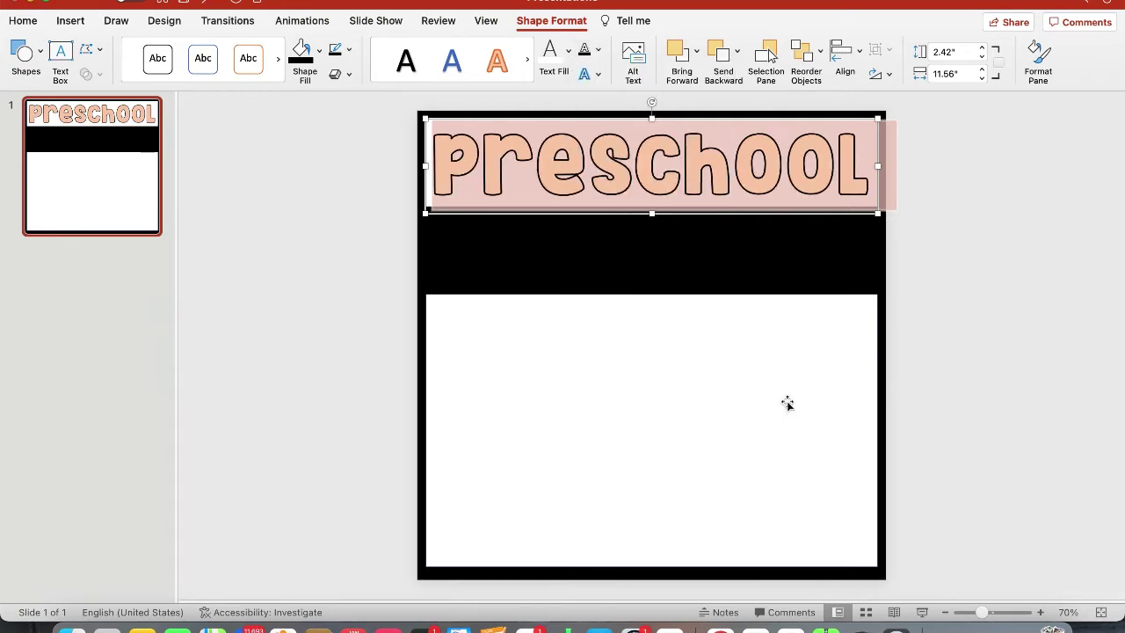
{"action": "left_click", "coordinate": [1029, 264]}
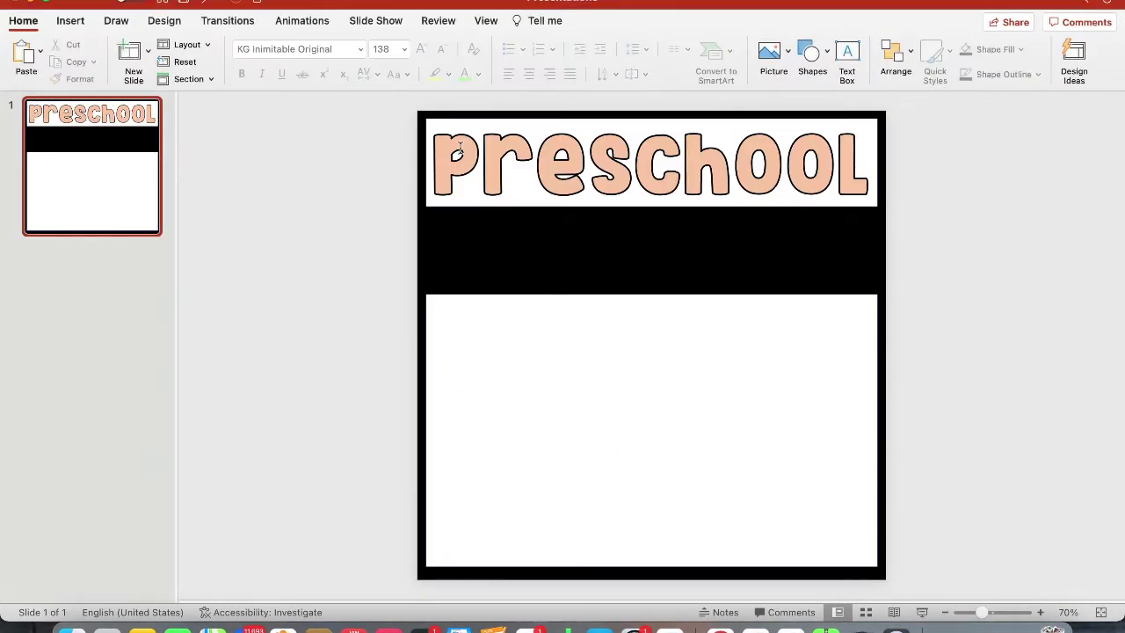
Colour the first letter p magenta using the More Colors picker
{"action": "left_click_drag", "start_coordinate": [470, 146], "coordinate": [432, 155]}
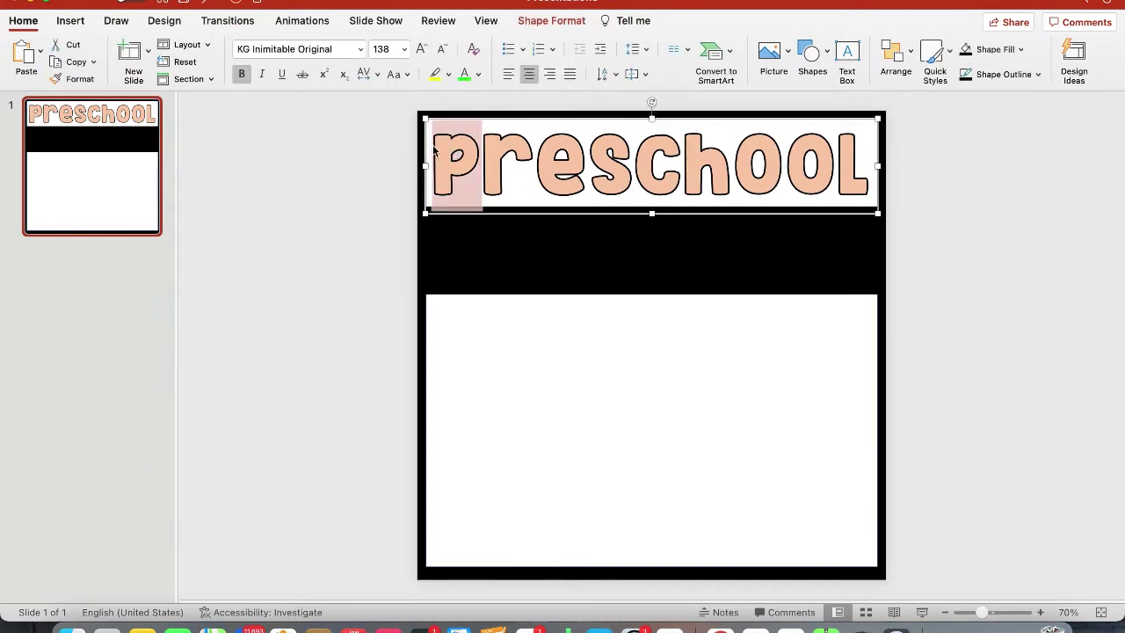
{"action": "left_click", "coordinate": [479, 75]}
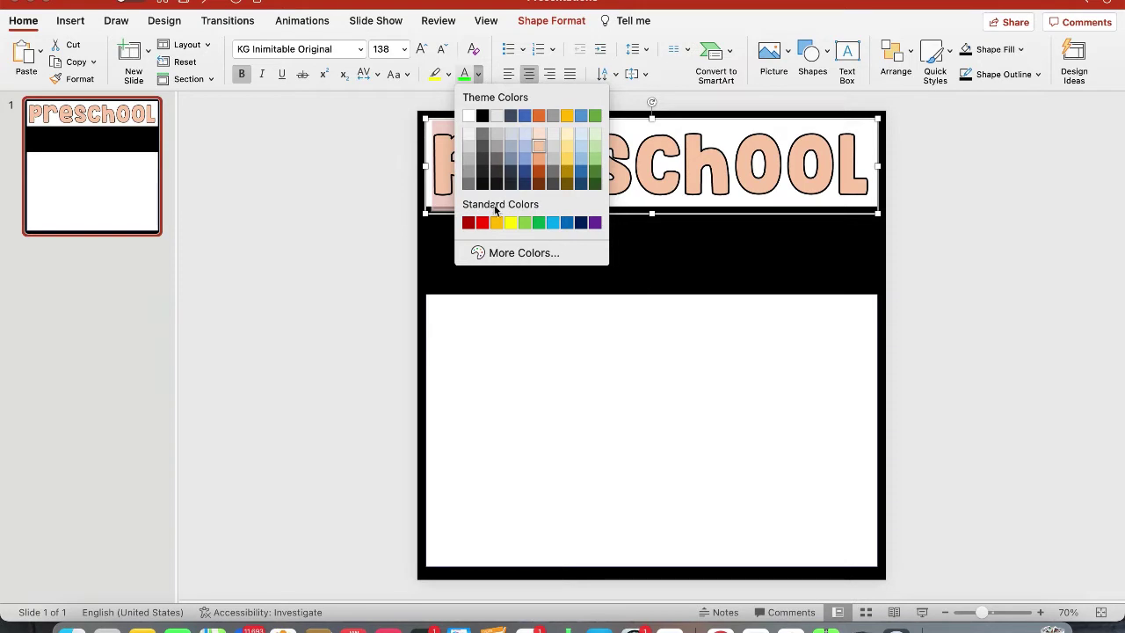
{"action": "left_click", "coordinate": [517, 254]}
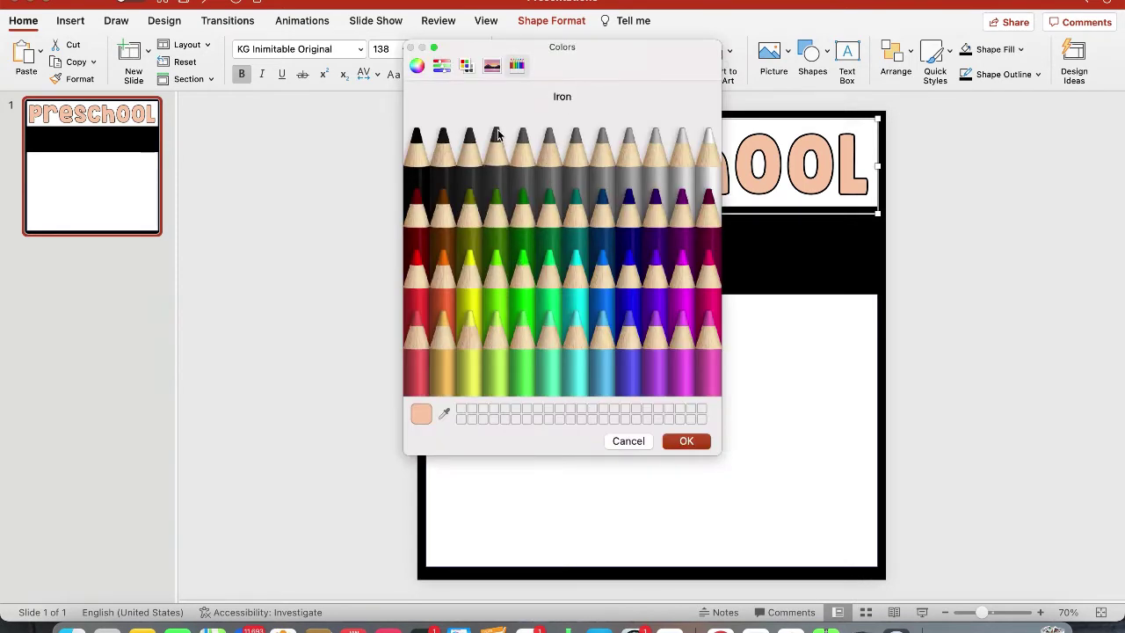
{"action": "left_click", "coordinate": [416, 66]}
{"action": "left_click", "coordinate": [441, 66]}
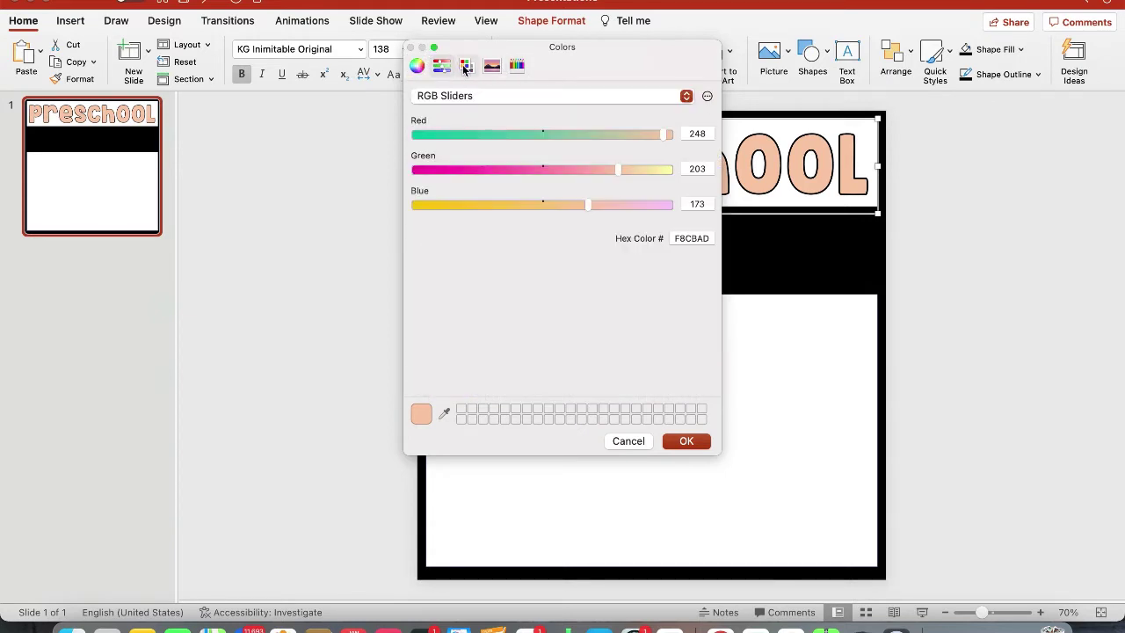
{"action": "left_click", "coordinate": [466, 66]}
{"action": "left_click", "coordinate": [491, 66]}
{"action": "left_click", "coordinate": [519, 67]}
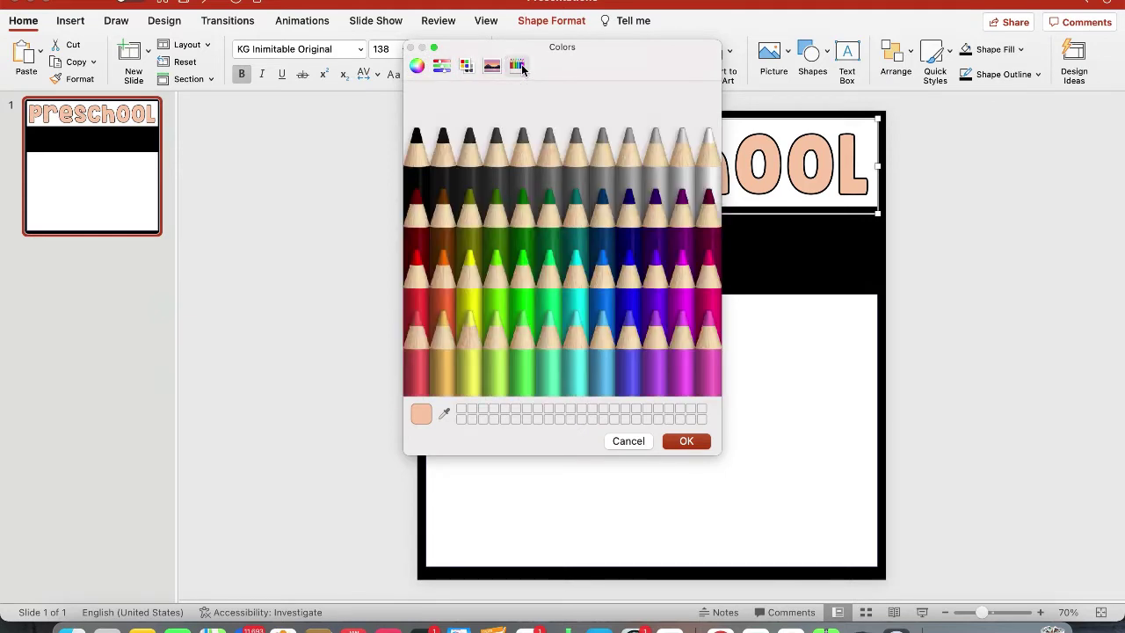
{"action": "key", "text": "Return"}
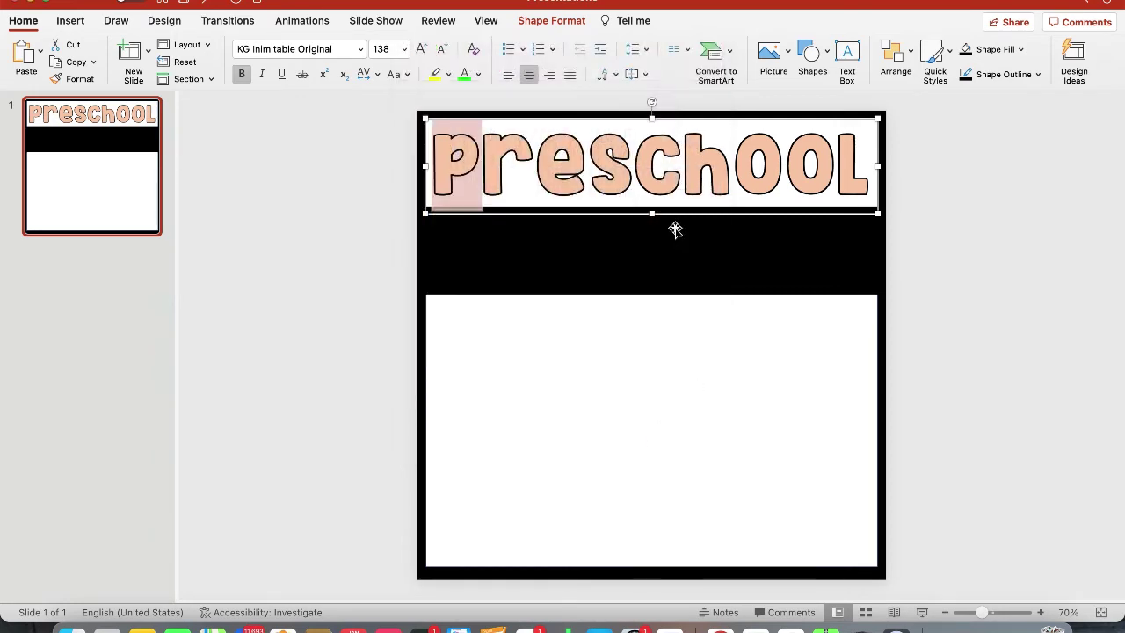
{"action": "left_click", "coordinate": [480, 76]}
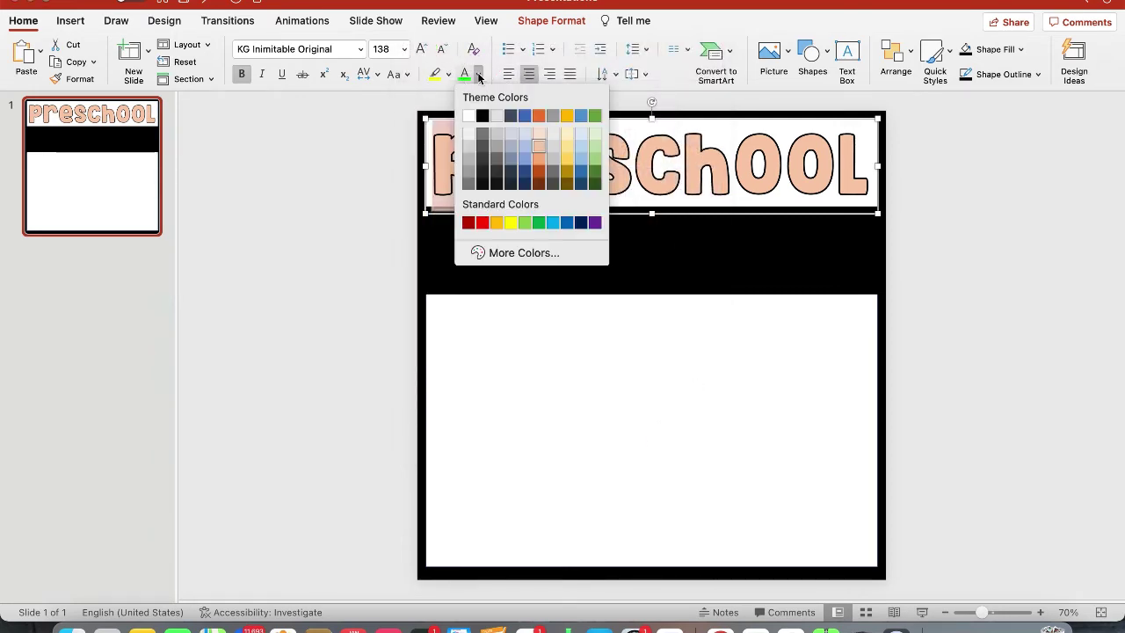
{"action": "left_click", "coordinate": [519, 252]}
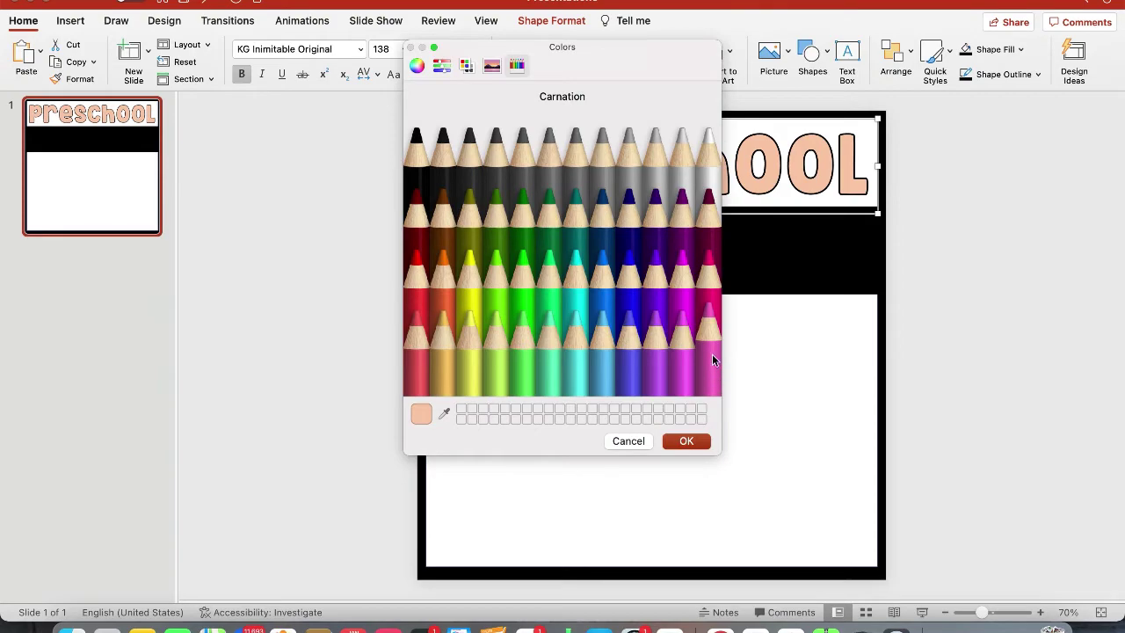
{"action": "left_click", "coordinate": [683, 263]}
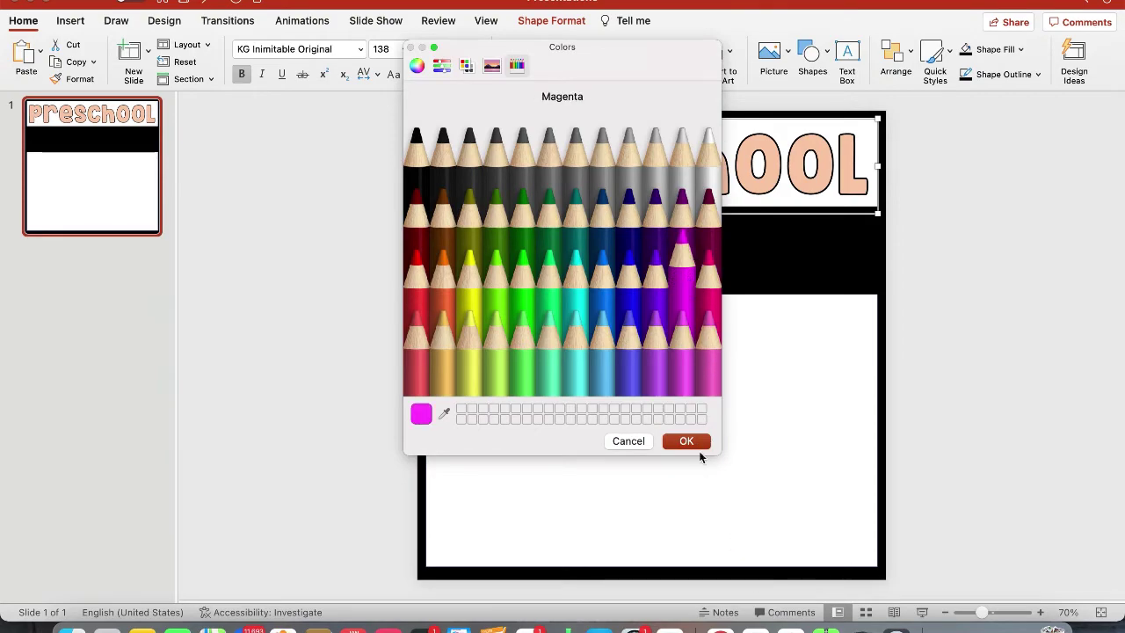
{"action": "left_click", "coordinate": [694, 442]}
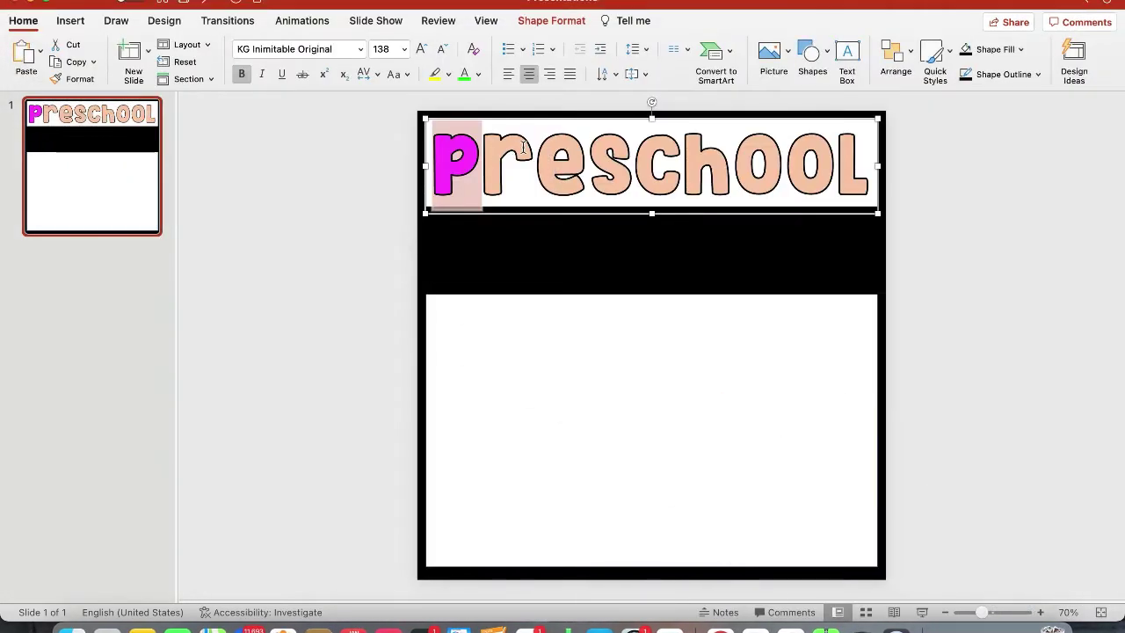
Colour the letter r green and the letter e turquoise
{"action": "left_click_drag", "start_coordinate": [525, 148], "coordinate": [495, 147]}
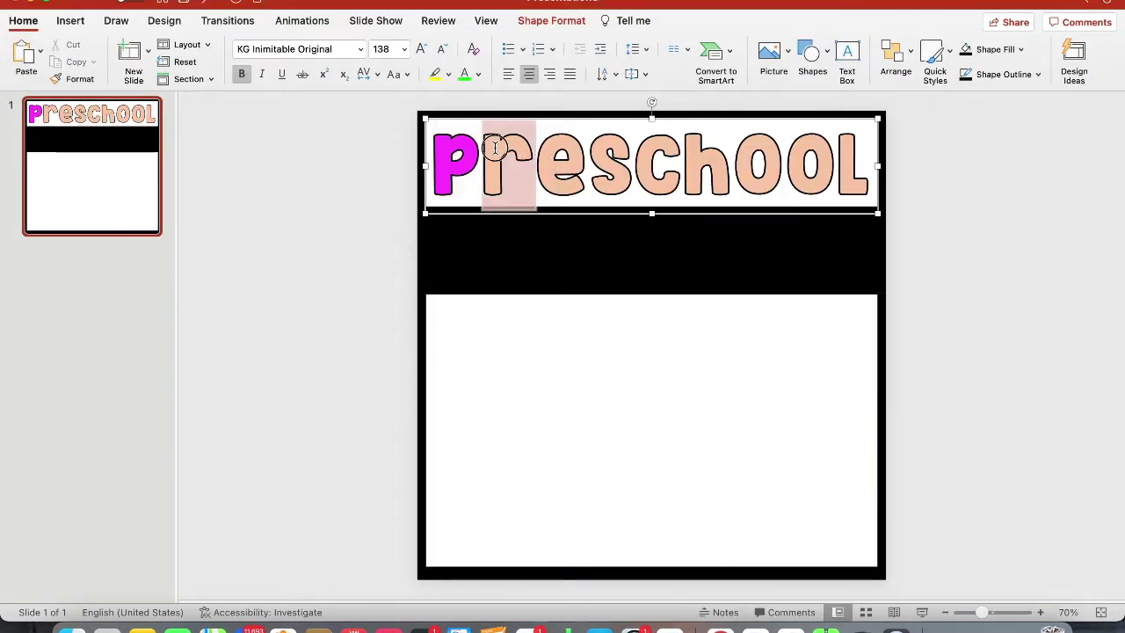
{"action": "left_click", "coordinate": [464, 74]}
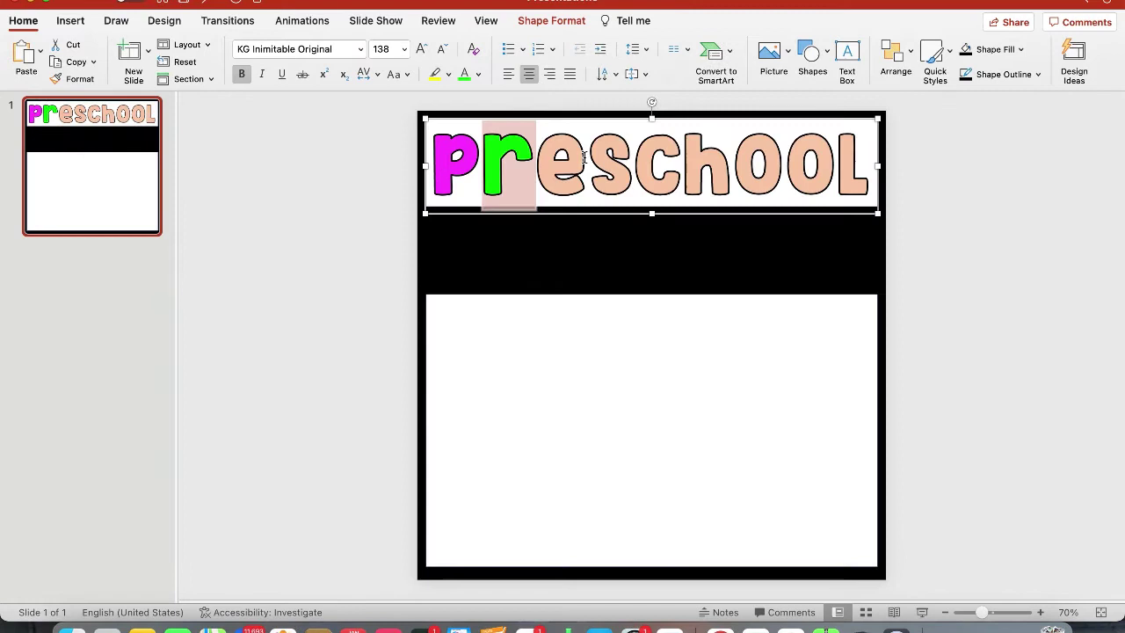
{"action": "left_click", "coordinate": [563, 158]}
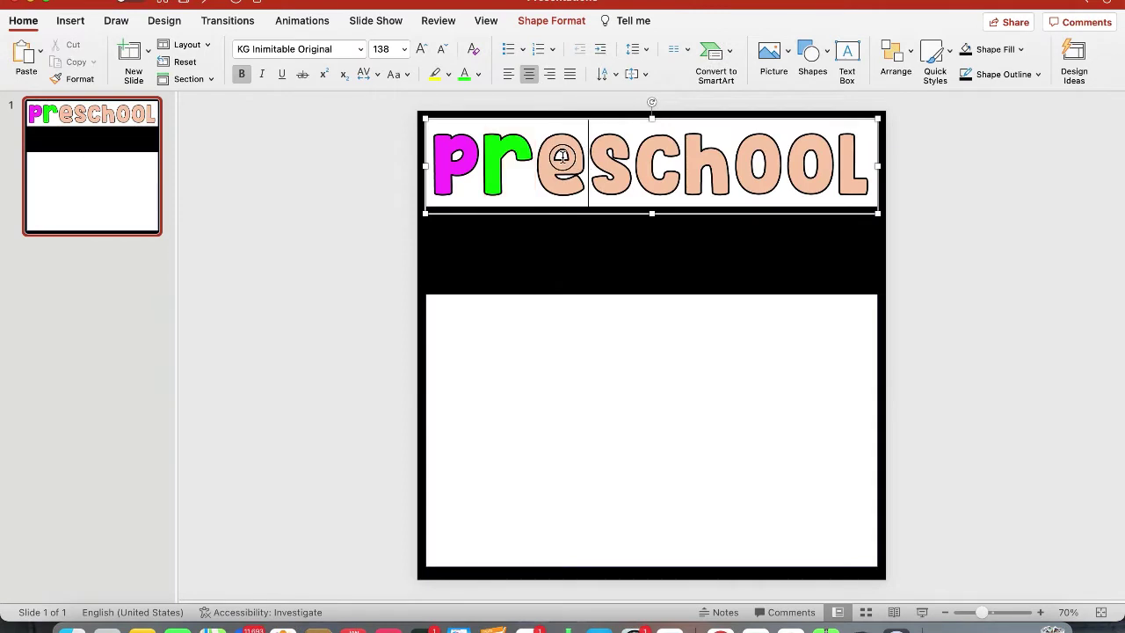
{"action": "left_click_drag", "start_coordinate": [563, 159], "coordinate": [538, 158]}
{"action": "left_click", "coordinate": [479, 76]}
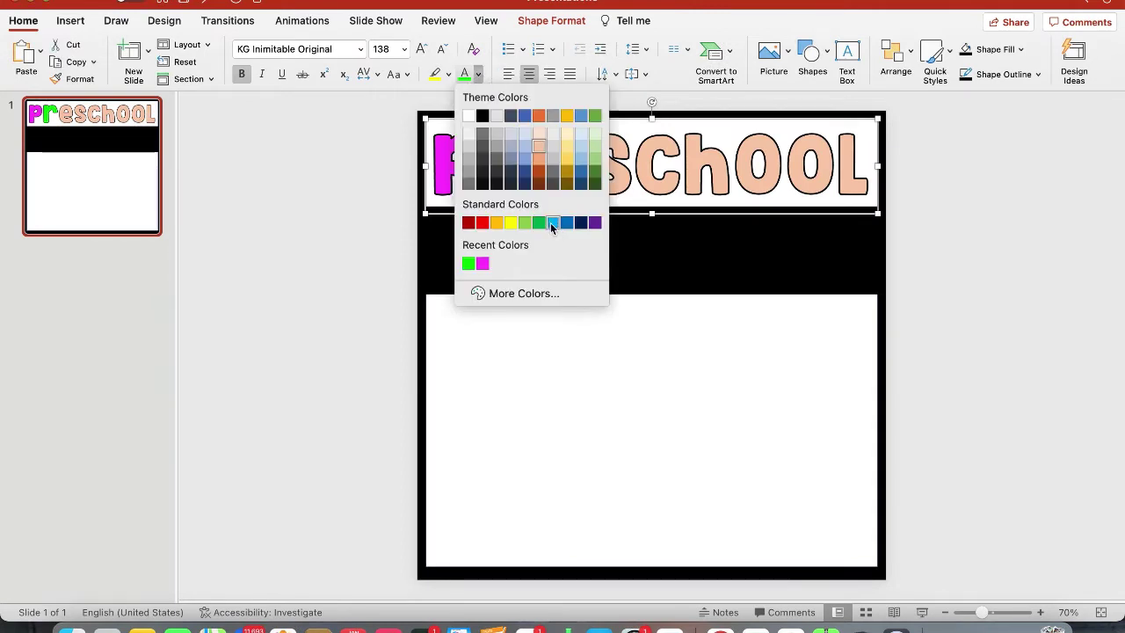
{"action": "left_click", "coordinate": [549, 293]}
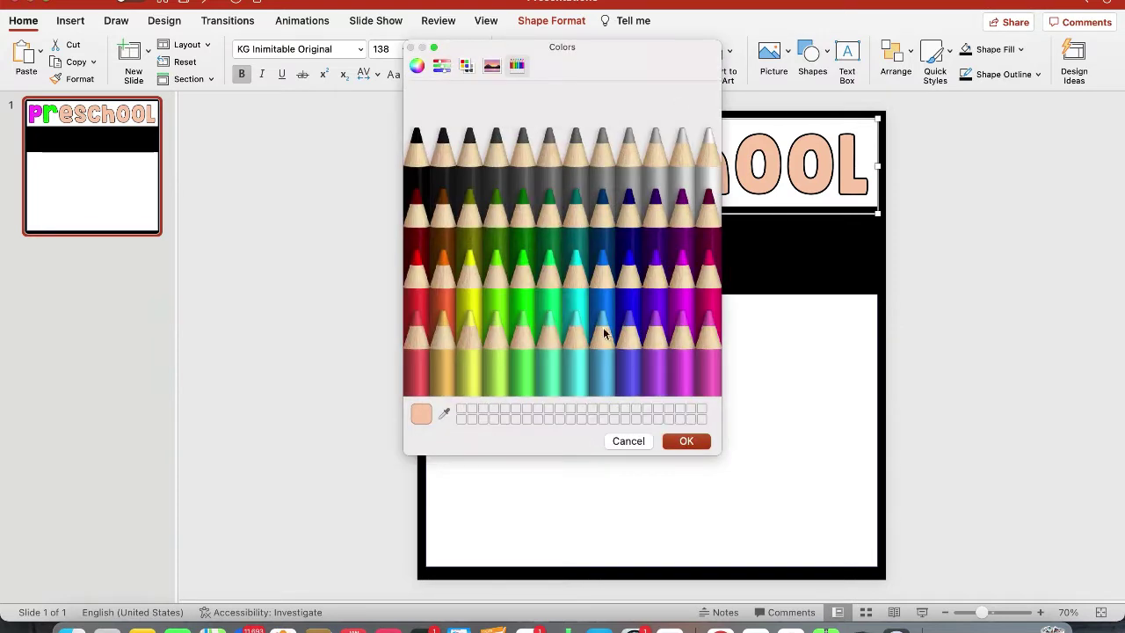
{"action": "left_click", "coordinate": [585, 327]}
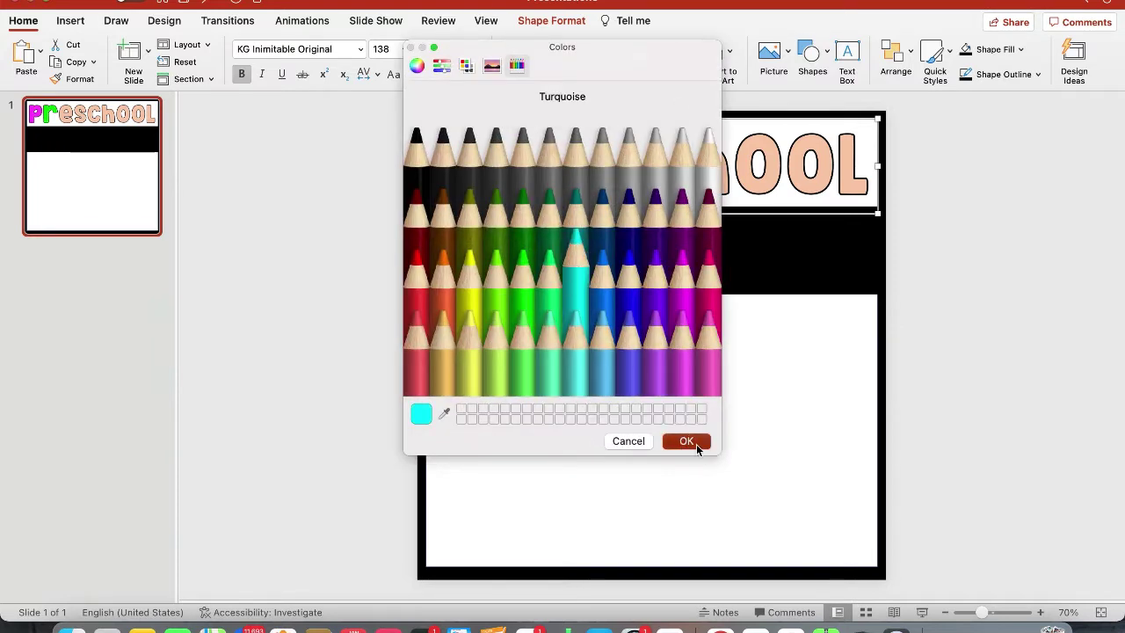
{"action": "left_click", "coordinate": [691, 441]}
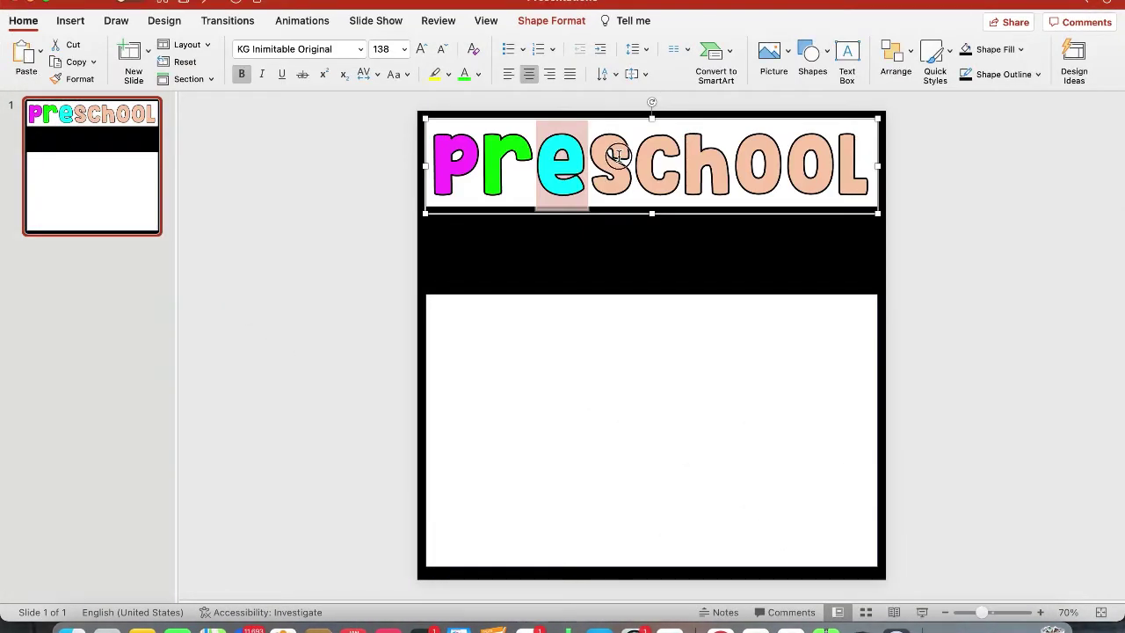
Colour the letter s Lemon yellow, then glance at the finished cover
{"action": "left_click_drag", "start_coordinate": [620, 158], "coordinate": [603, 157]}
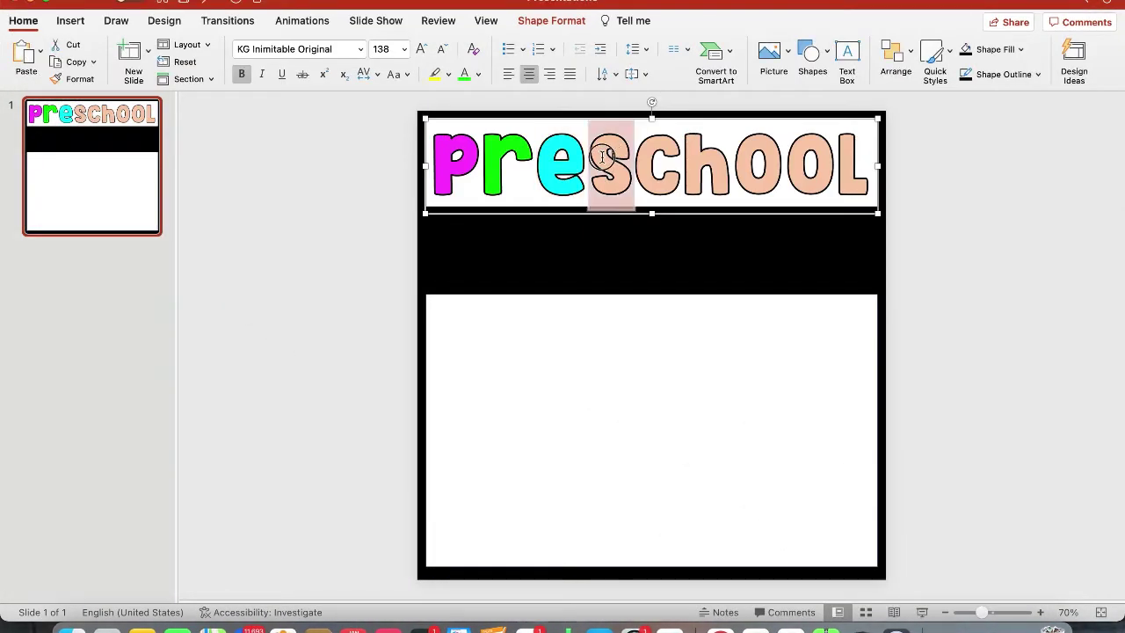
{"action": "left_click", "coordinate": [479, 73]}
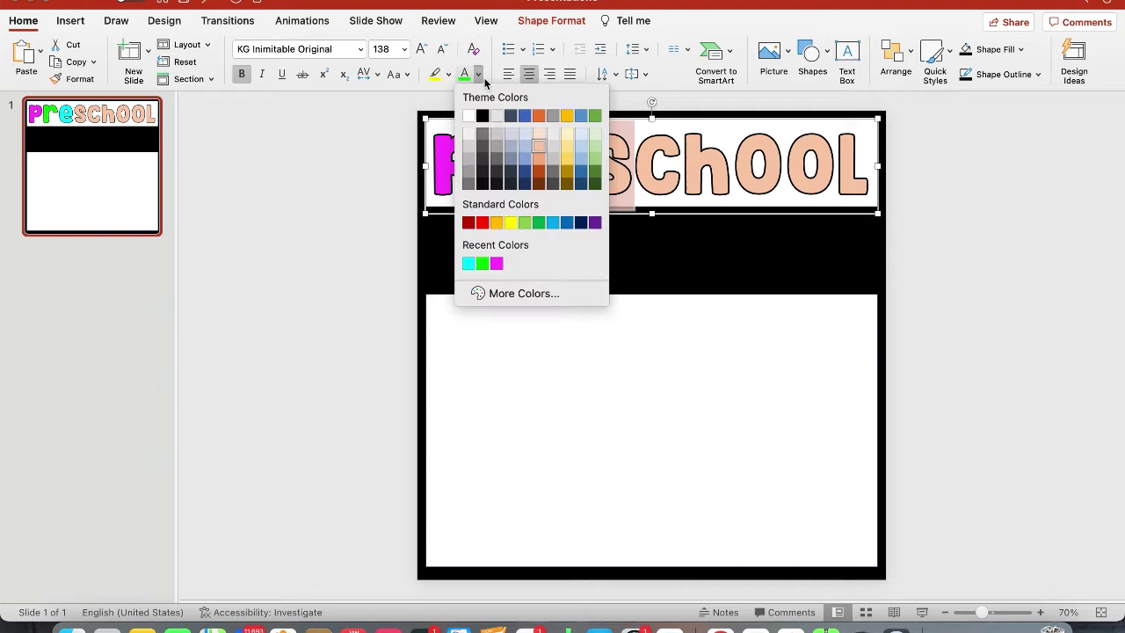
{"action": "left_click", "coordinate": [519, 293]}
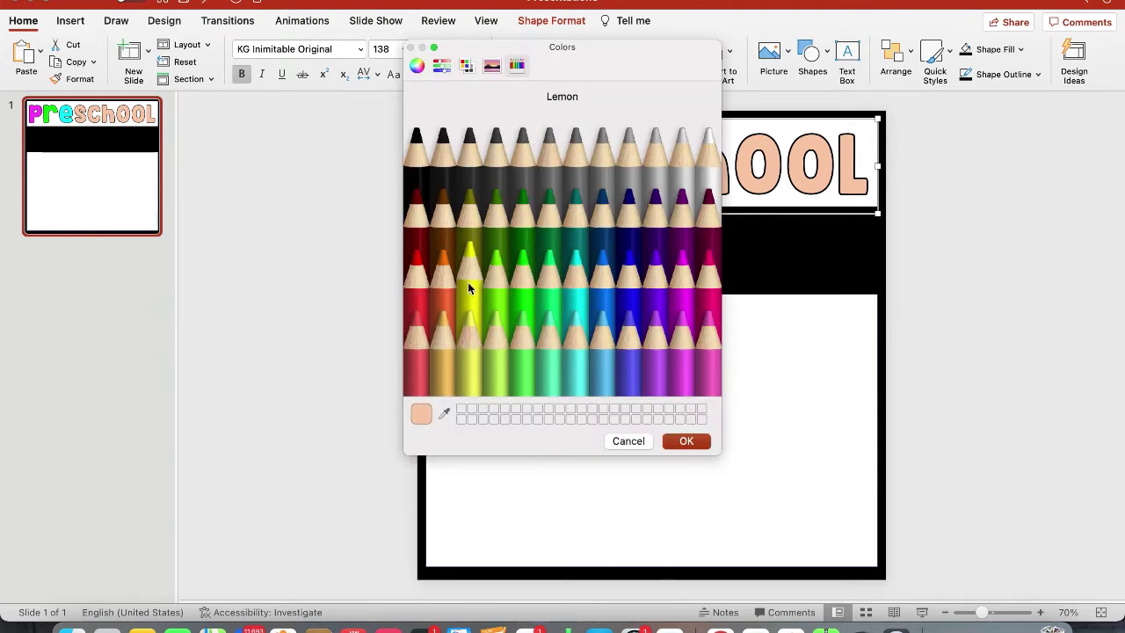
{"action": "left_click", "coordinate": [468, 285]}
{"action": "left_click", "coordinate": [687, 441]}
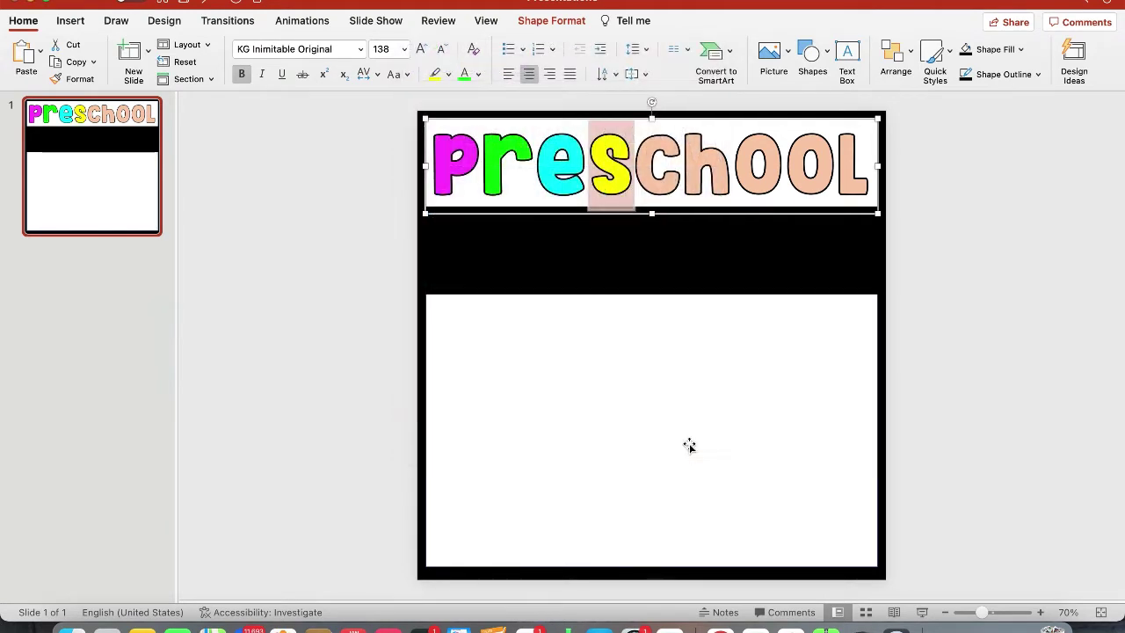
{"action": "left_click", "coordinate": [1011, 630]}
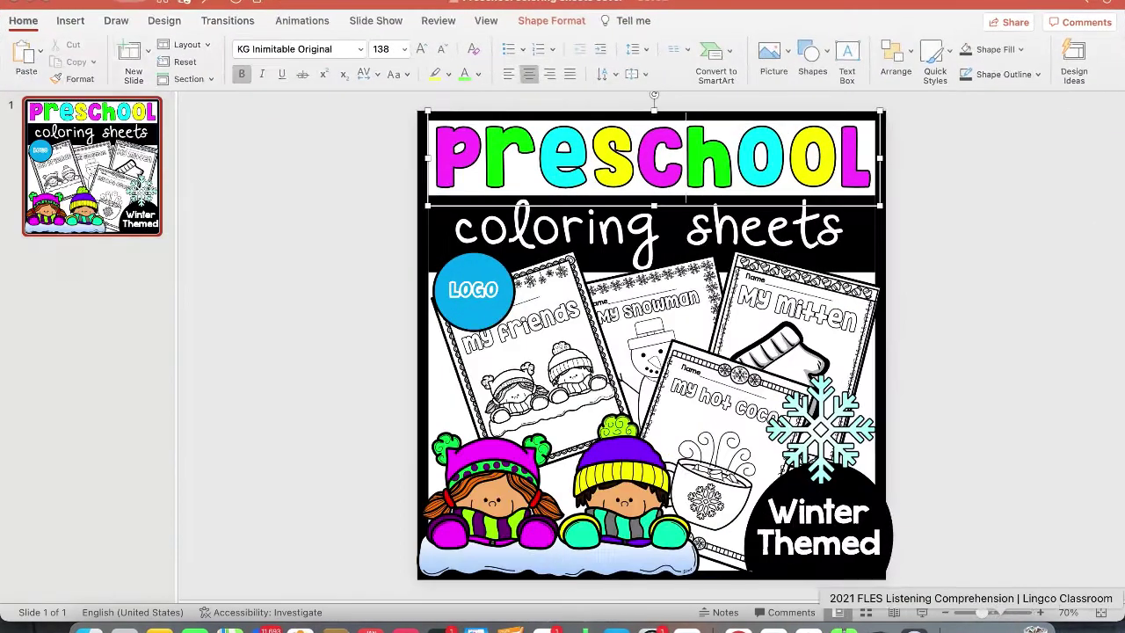
{"action": "left_click", "coordinate": [30, 4]}
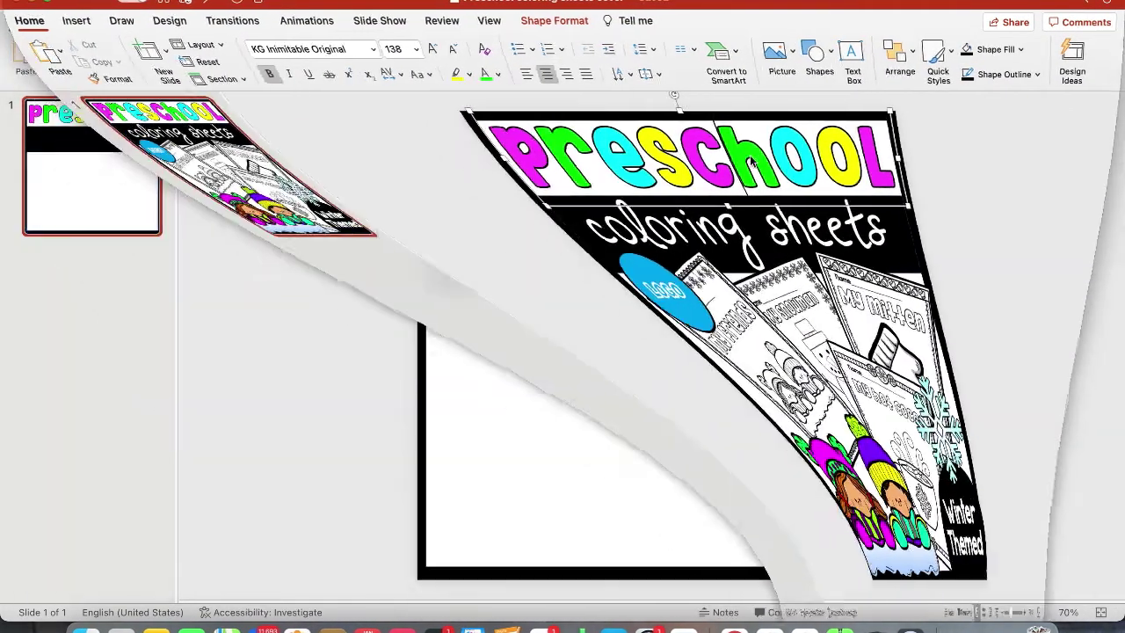
Colour the title's c magenta, h green and first o cyan from Recent Colors
{"action": "left_click_drag", "start_coordinate": [635, 156], "coordinate": [685, 157]}
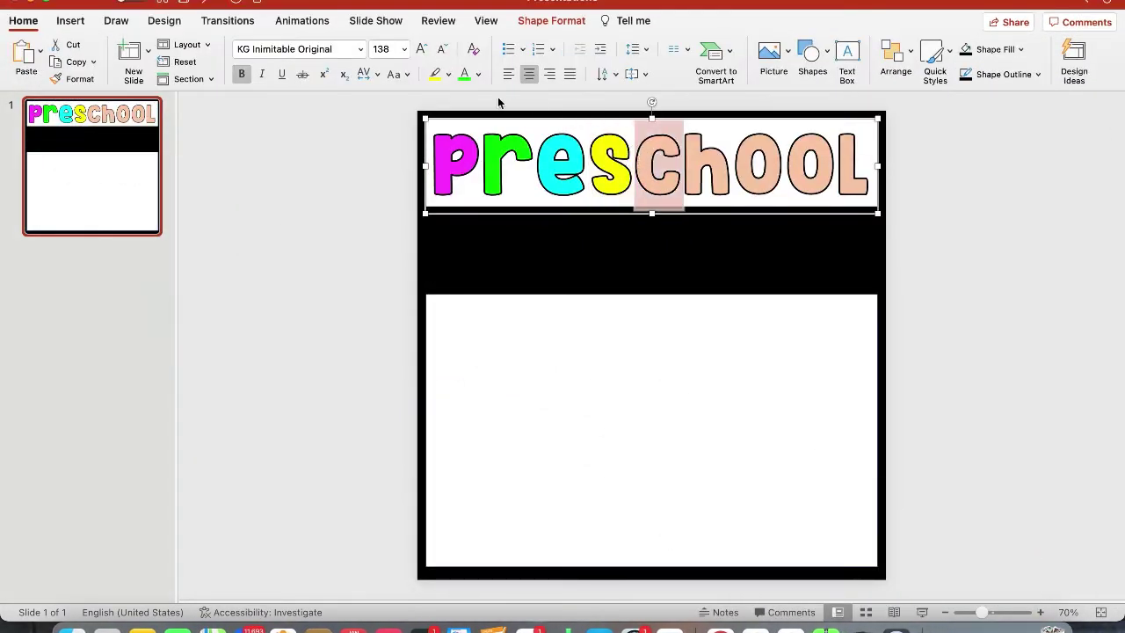
{"action": "left_click", "coordinate": [478, 75]}
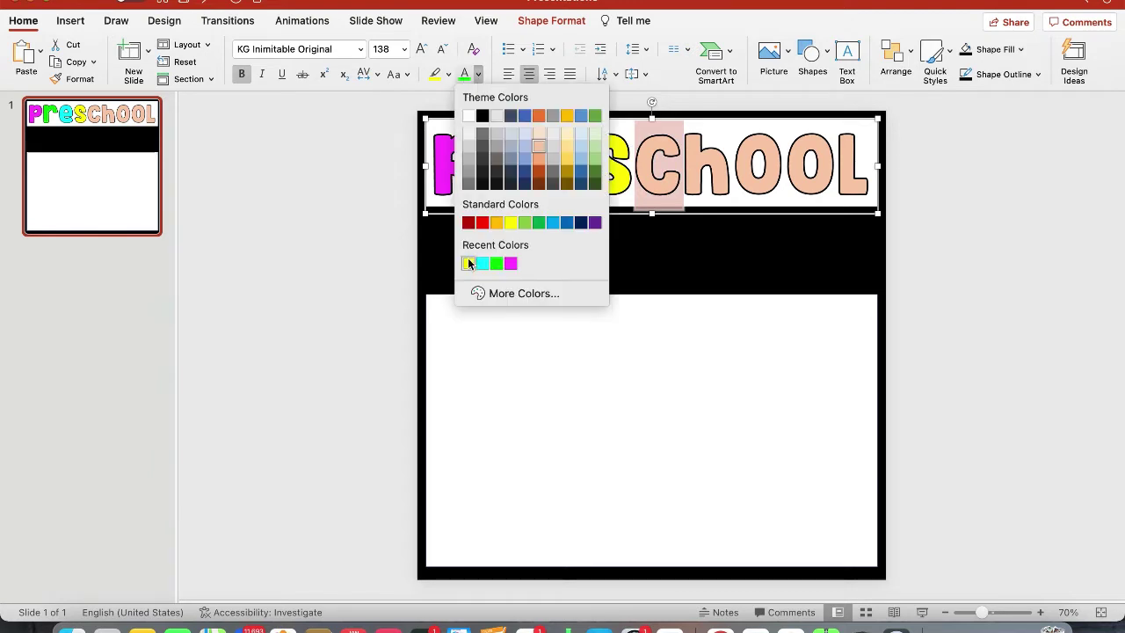
{"action": "left_click", "coordinate": [511, 263]}
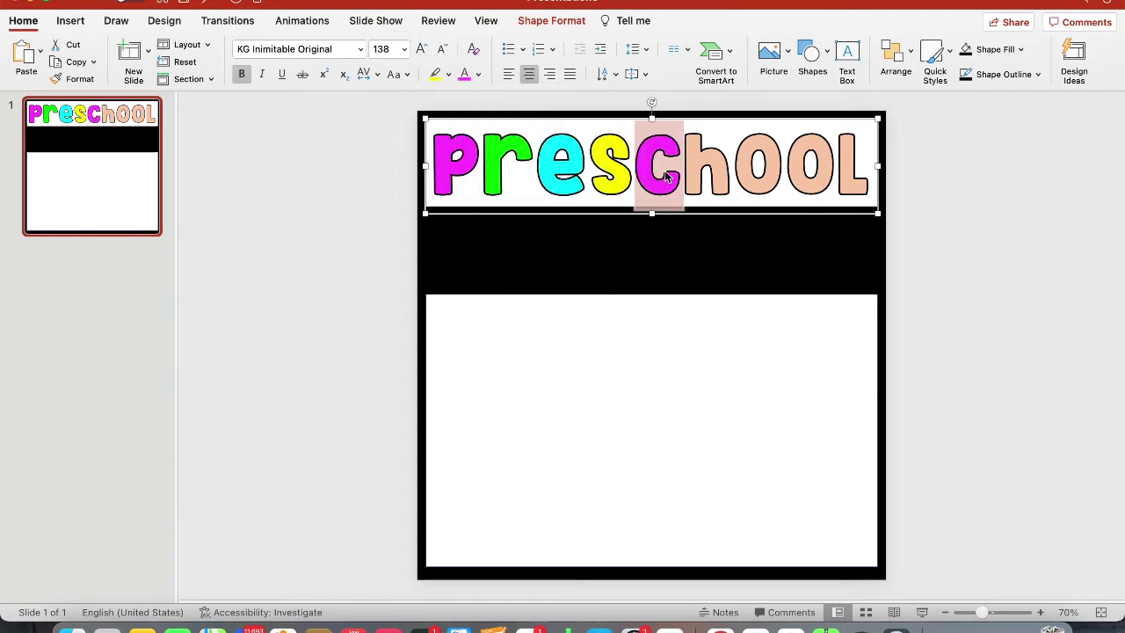
{"action": "left_click_drag", "start_coordinate": [685, 158], "coordinate": [734, 158]}
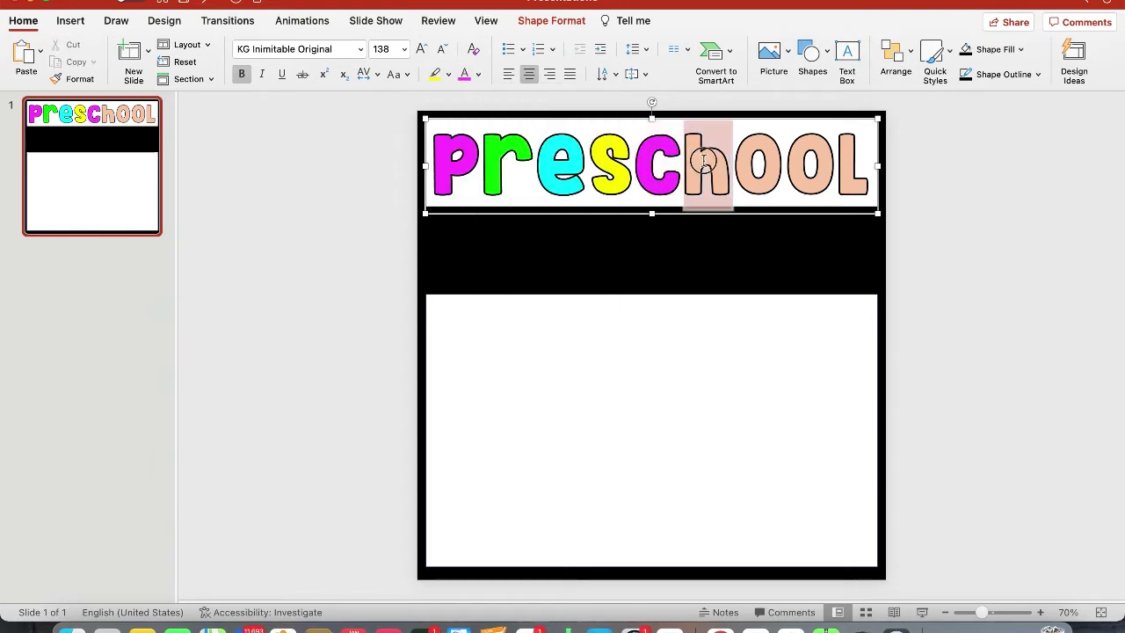
{"action": "left_click", "coordinate": [478, 75]}
{"action": "left_click", "coordinate": [510, 262]}
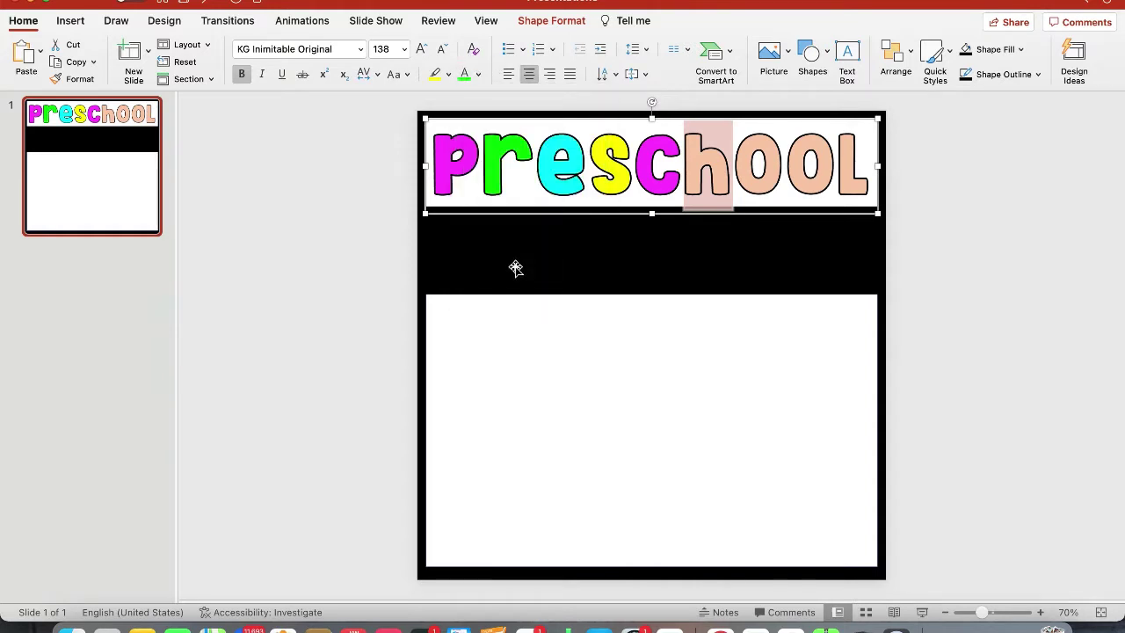
{"action": "left_click", "coordinate": [769, 158]}
{"action": "left_click_drag", "start_coordinate": [770, 158], "coordinate": [736, 158]}
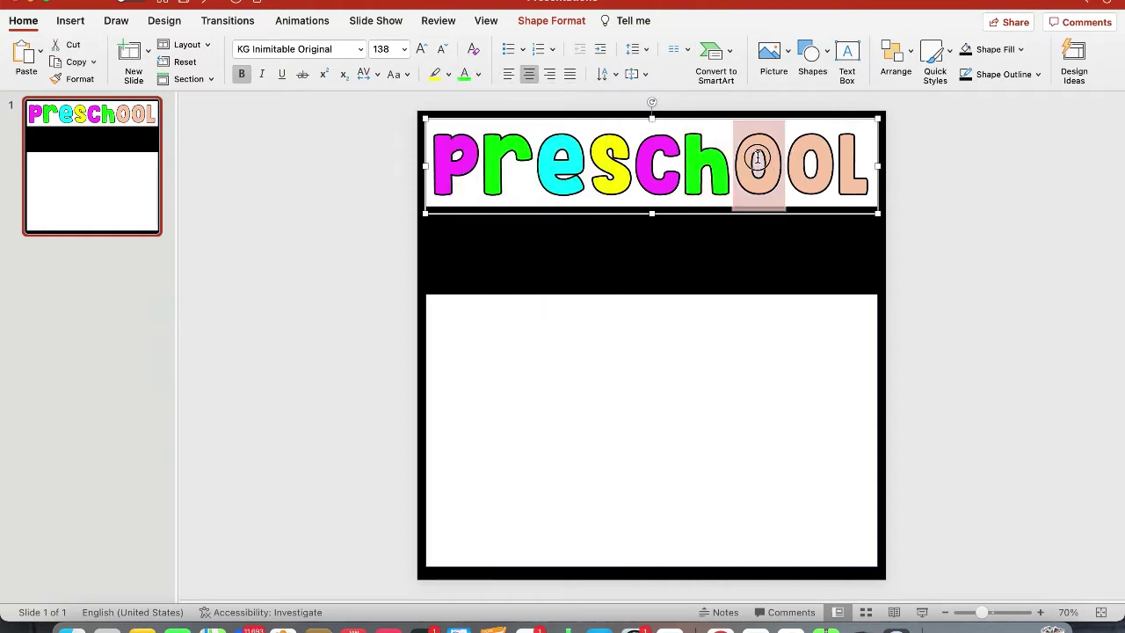
{"action": "left_click", "coordinate": [479, 75]}
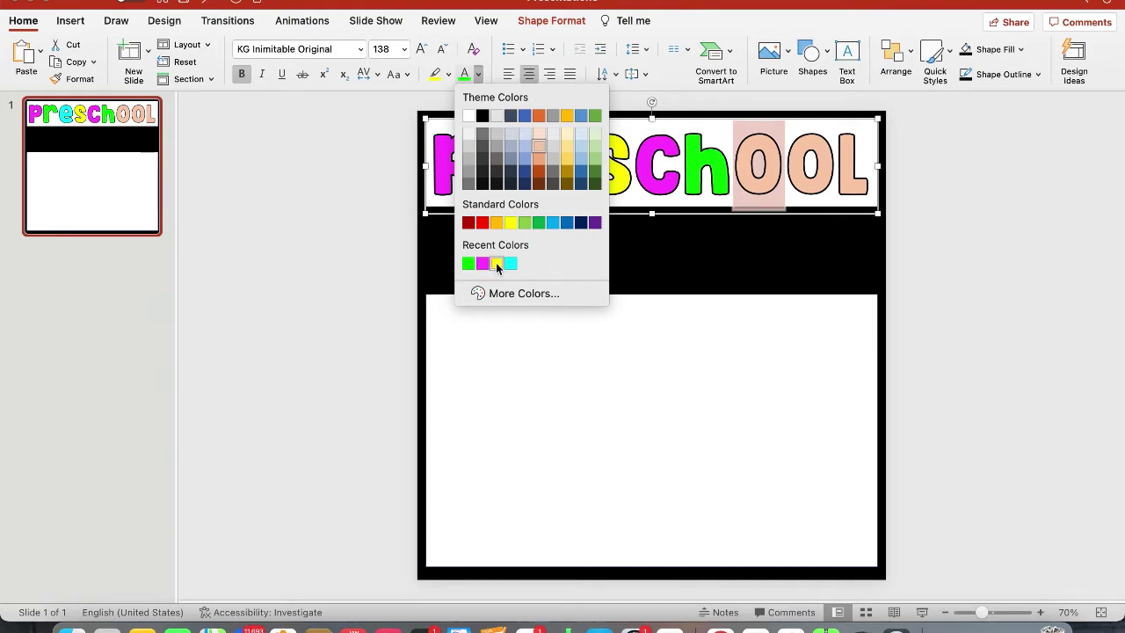
{"action": "left_click", "coordinate": [511, 263]}
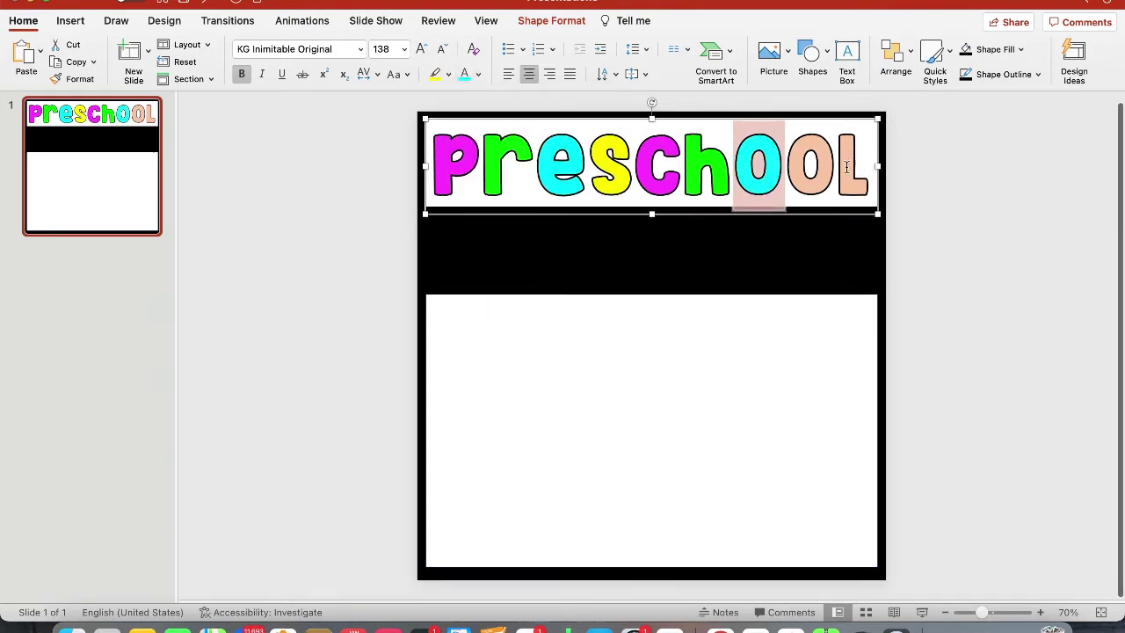
Colour the second o yellow and the final L magenta, then deselect the title
{"action": "left_click_drag", "start_coordinate": [838, 165], "coordinate": [786, 165]}
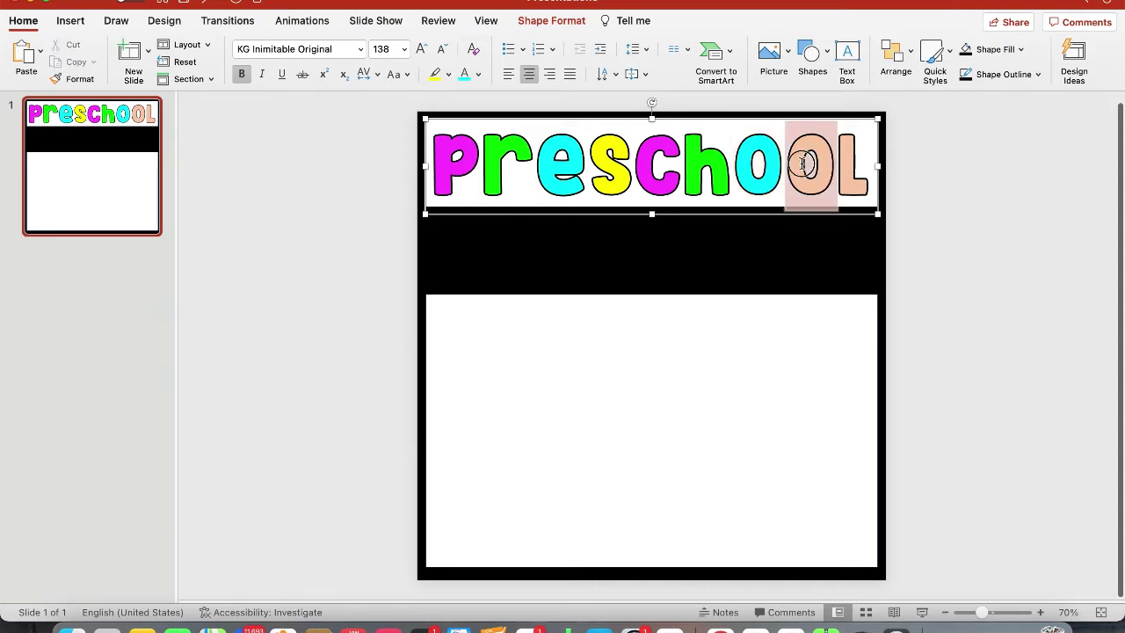
{"action": "left_click", "coordinate": [479, 74]}
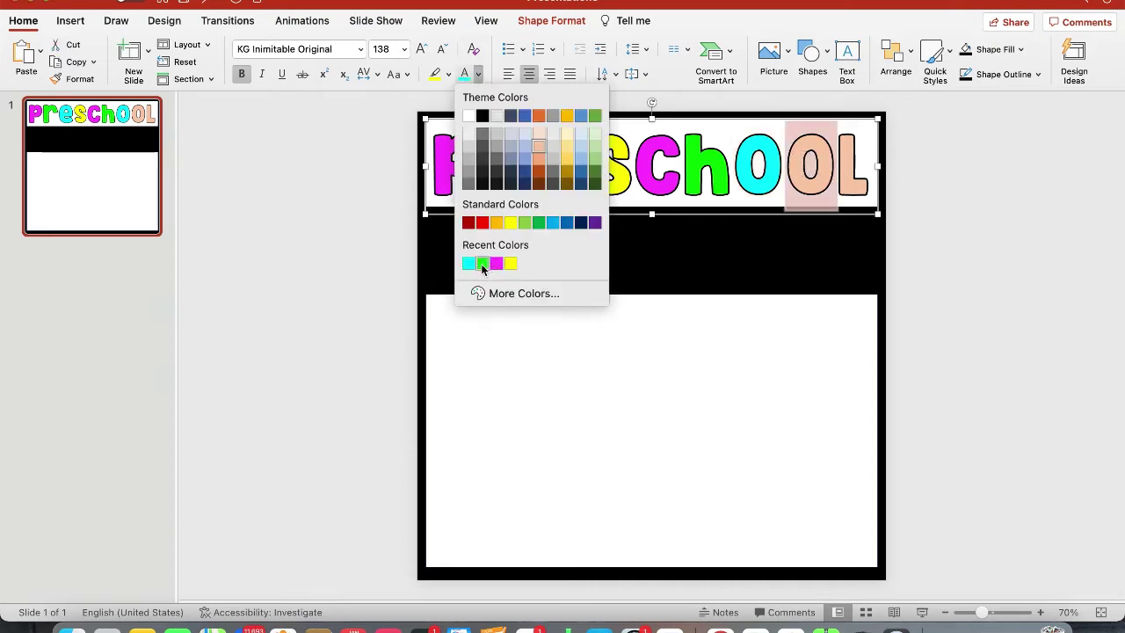
{"action": "left_click", "coordinate": [511, 263]}
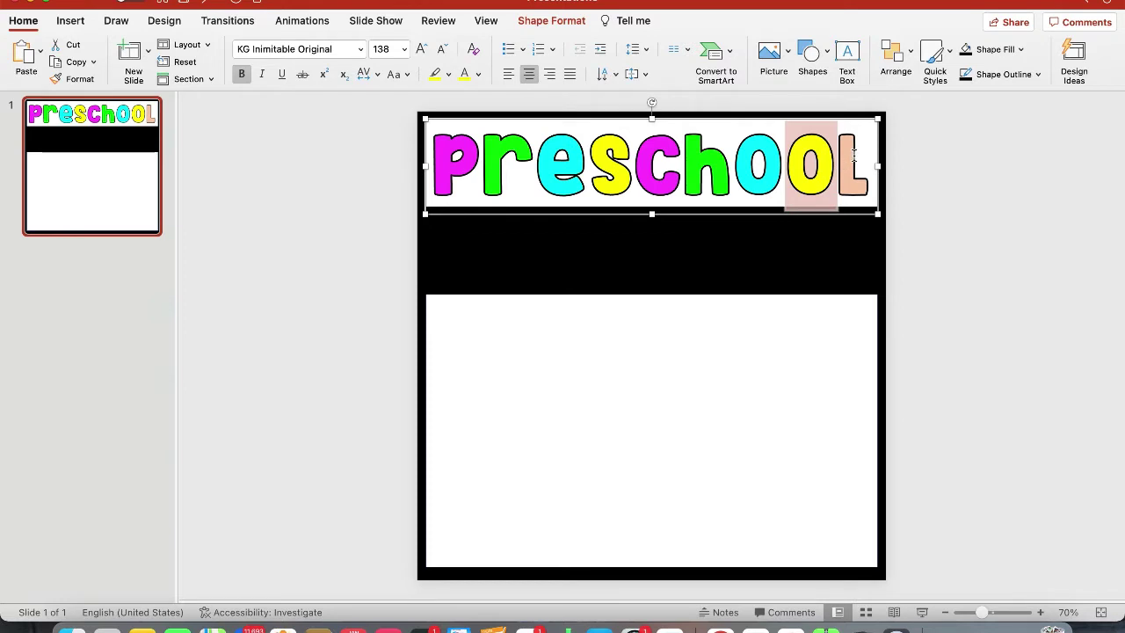
{"action": "left_click", "coordinate": [844, 157]}
{"action": "left_click_drag", "start_coordinate": [839, 156], "coordinate": [872, 156]}
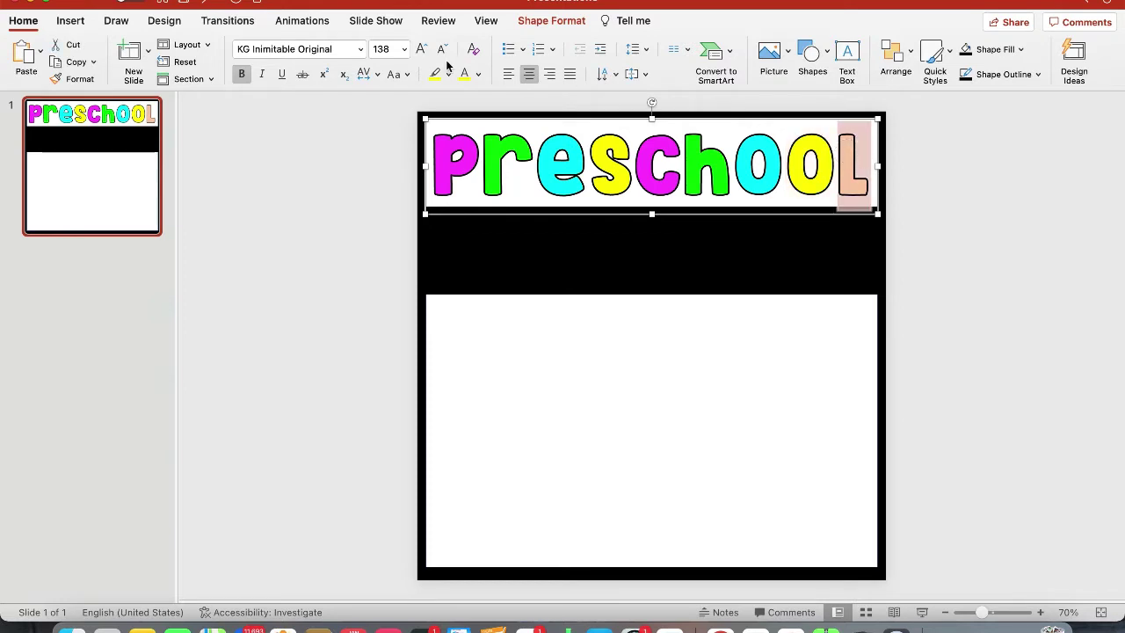
{"action": "left_click", "coordinate": [478, 74]}
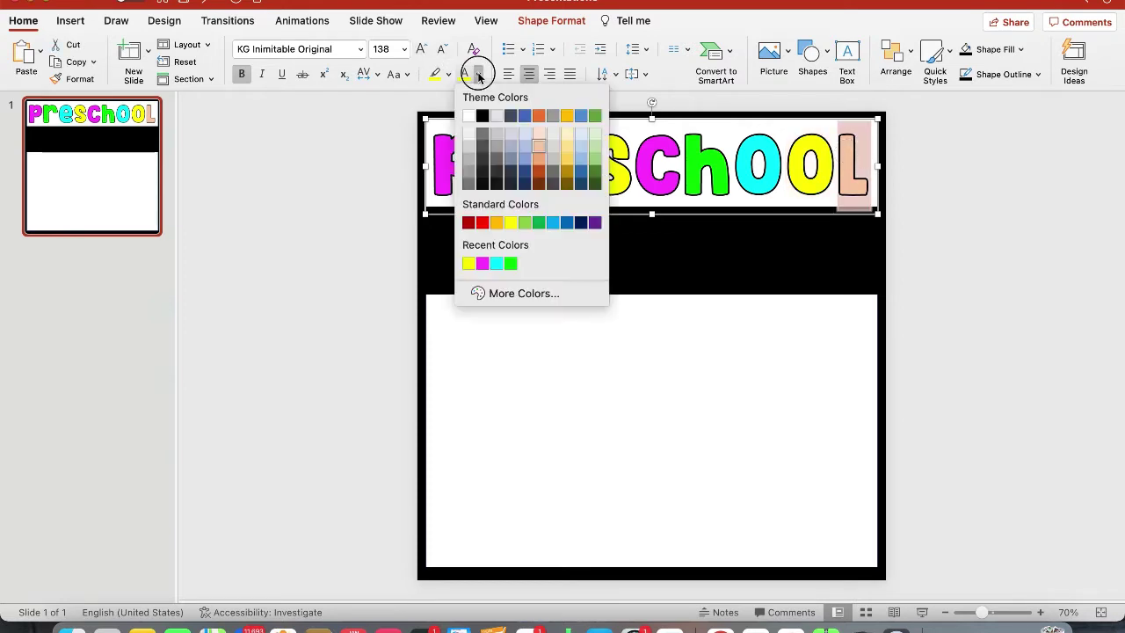
{"action": "left_click", "coordinate": [481, 262]}
{"action": "left_click", "coordinate": [355, 272]}
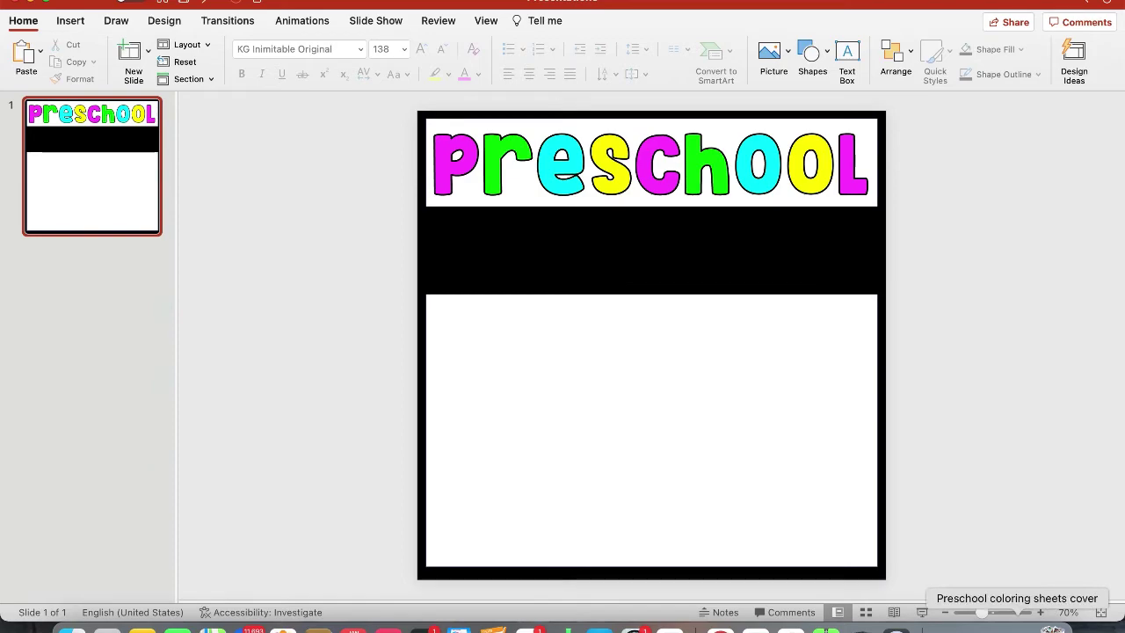
{"action": "left_click", "coordinate": [1015, 630]}
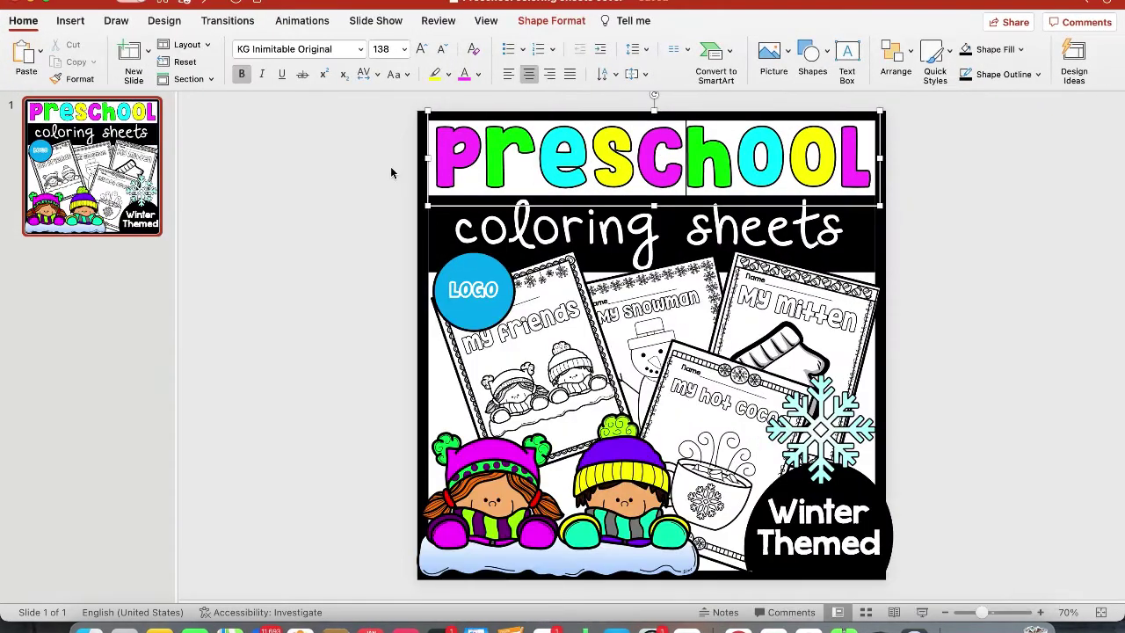
{"action": "left_click", "coordinate": [564, 227]}
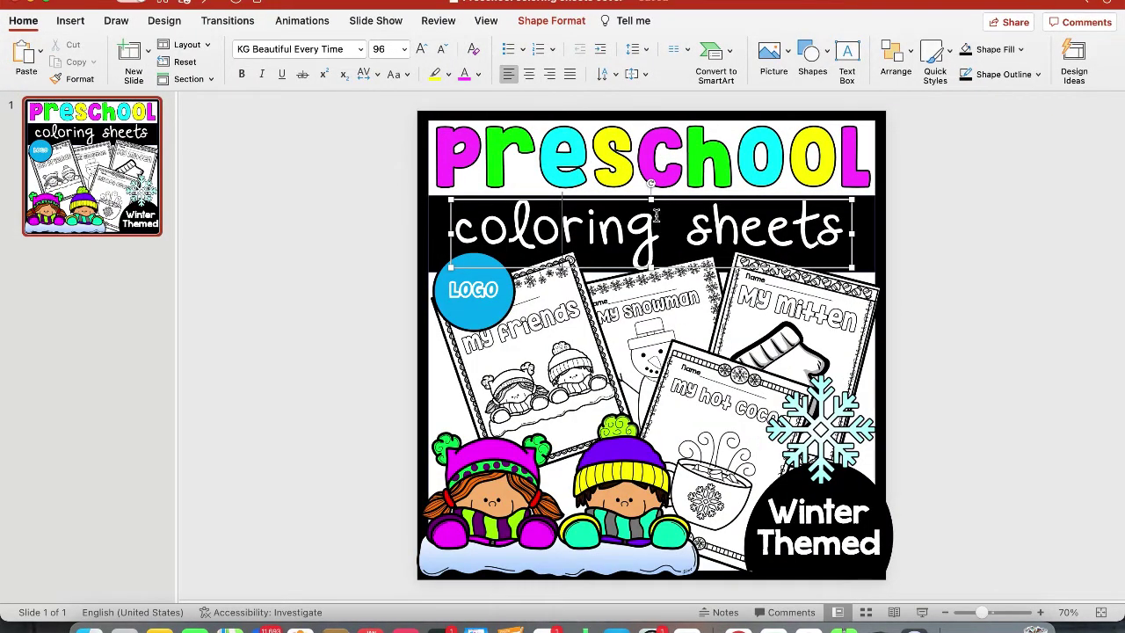
{"action": "left_click_drag", "start_coordinate": [789, 201], "coordinate": [789, 201]}
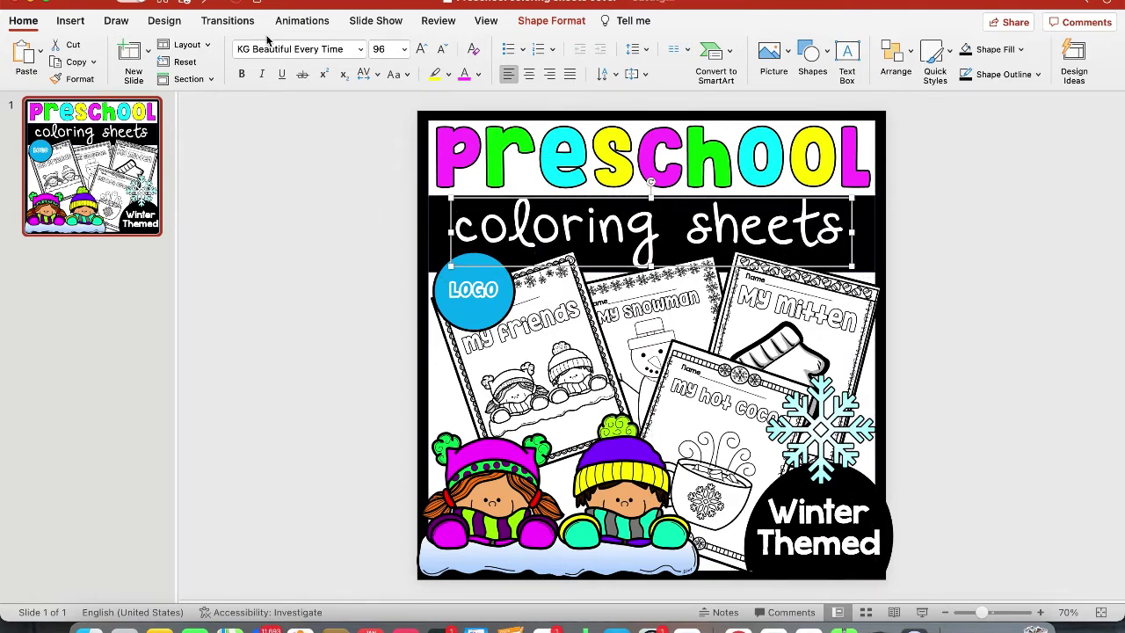
{"action": "left_click", "coordinate": [27, 2]}
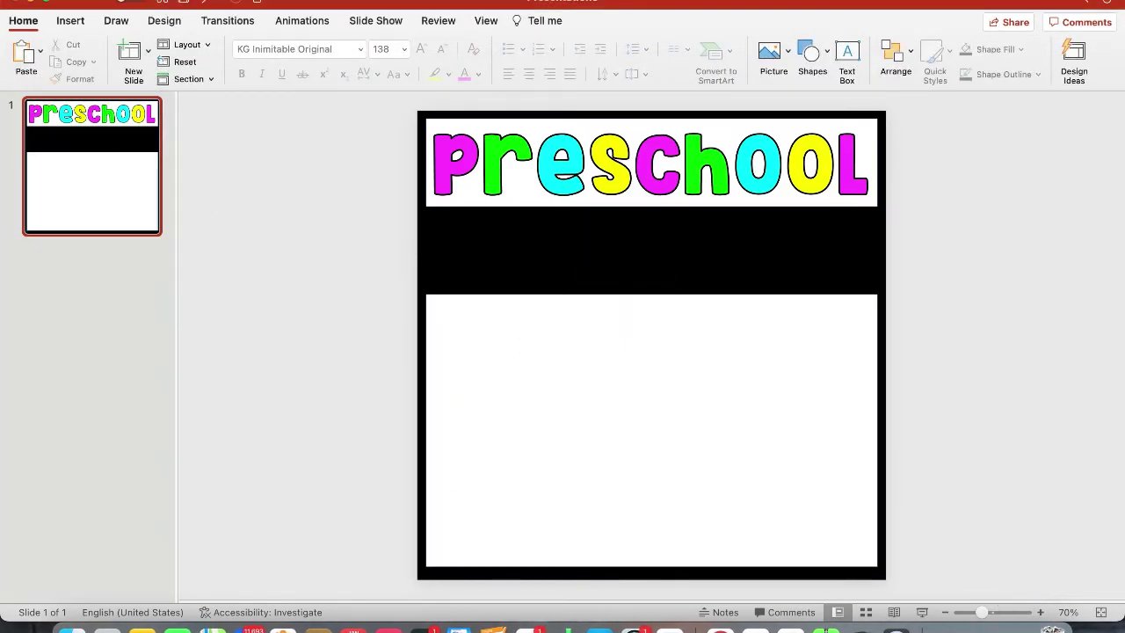
Add a text box beside the slide reading 'coloring sheets' in lowercase
{"action": "left_click", "coordinate": [70, 21]}
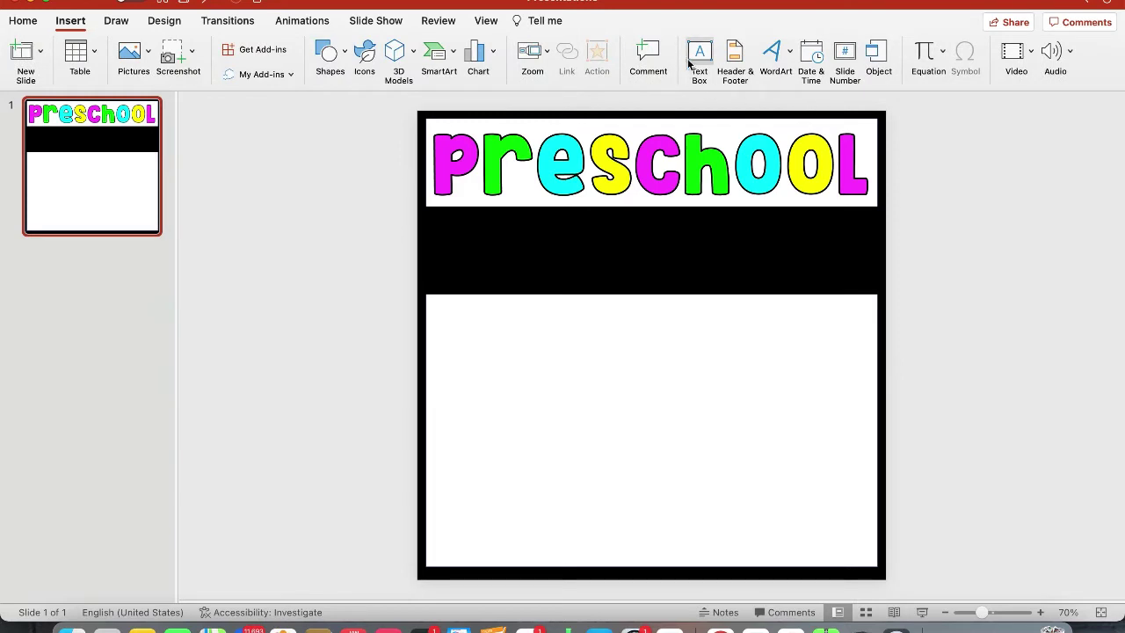
{"action": "left_click", "coordinate": [266, 269]}
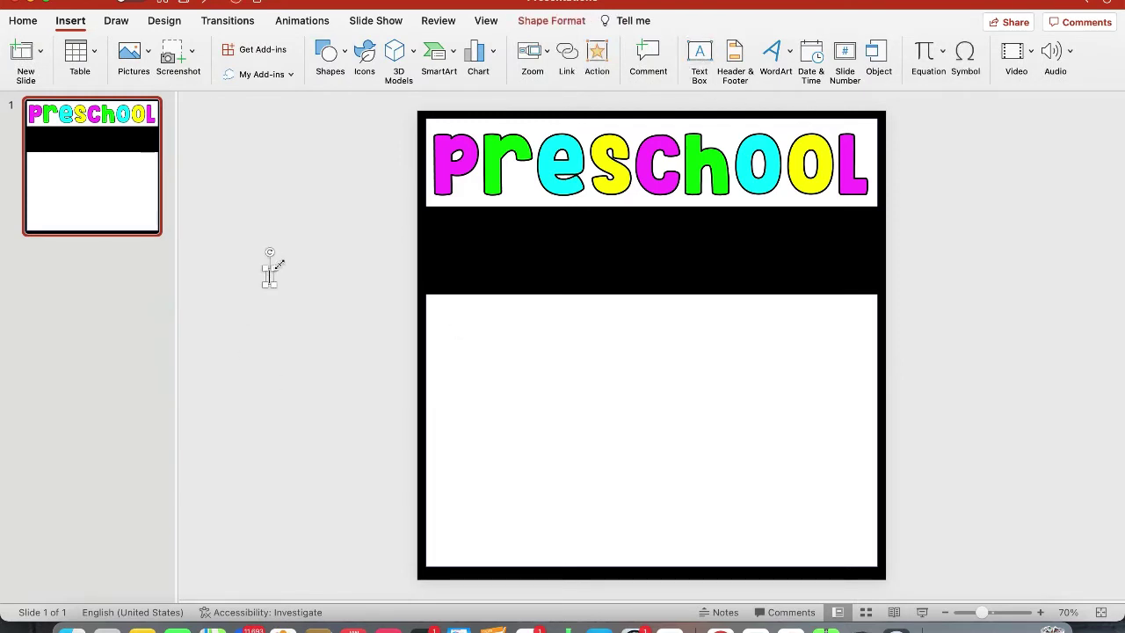
{"action": "type", "text": "Coloring sheets"}
{"action": "left_click_drag", "start_coordinate": [270, 277], "coordinate": [277, 277]}
{"action": "type", "text": "c"}
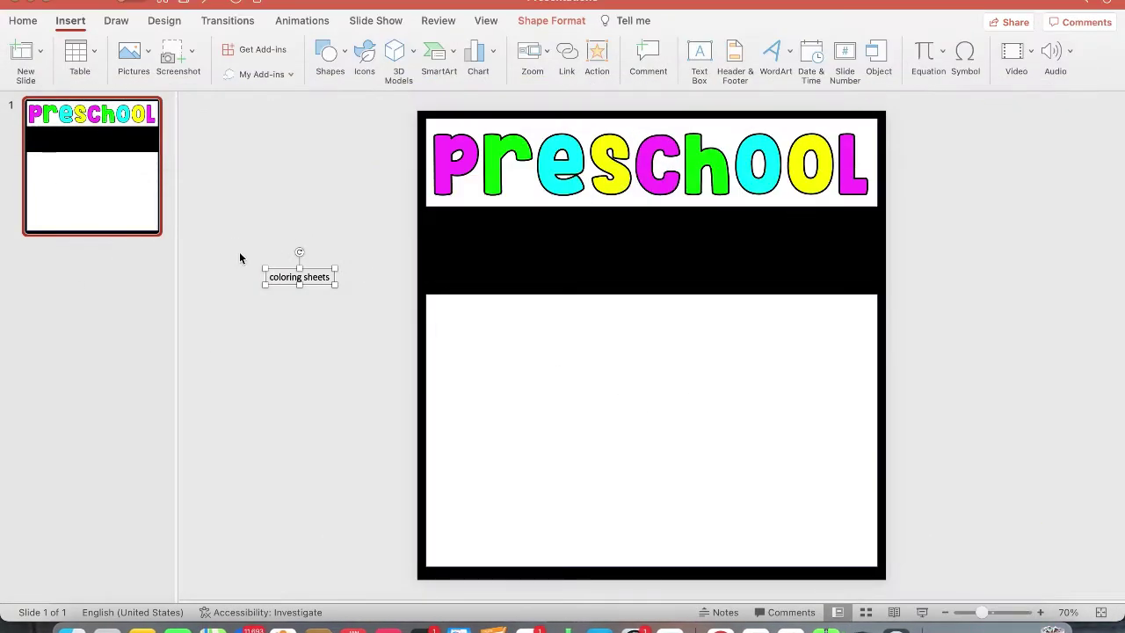
Set the text to the KG Beautiful Every Time font and enlarge it
{"action": "left_click_drag", "start_coordinate": [271, 277], "coordinate": [332, 277]}
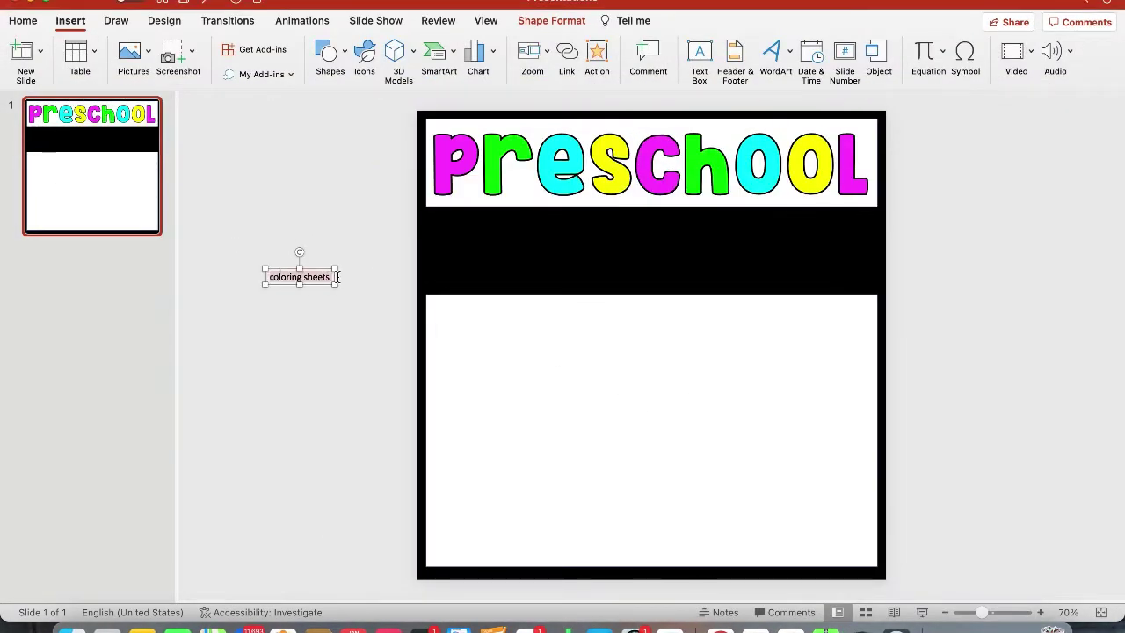
{"action": "left_click", "coordinate": [24, 20]}
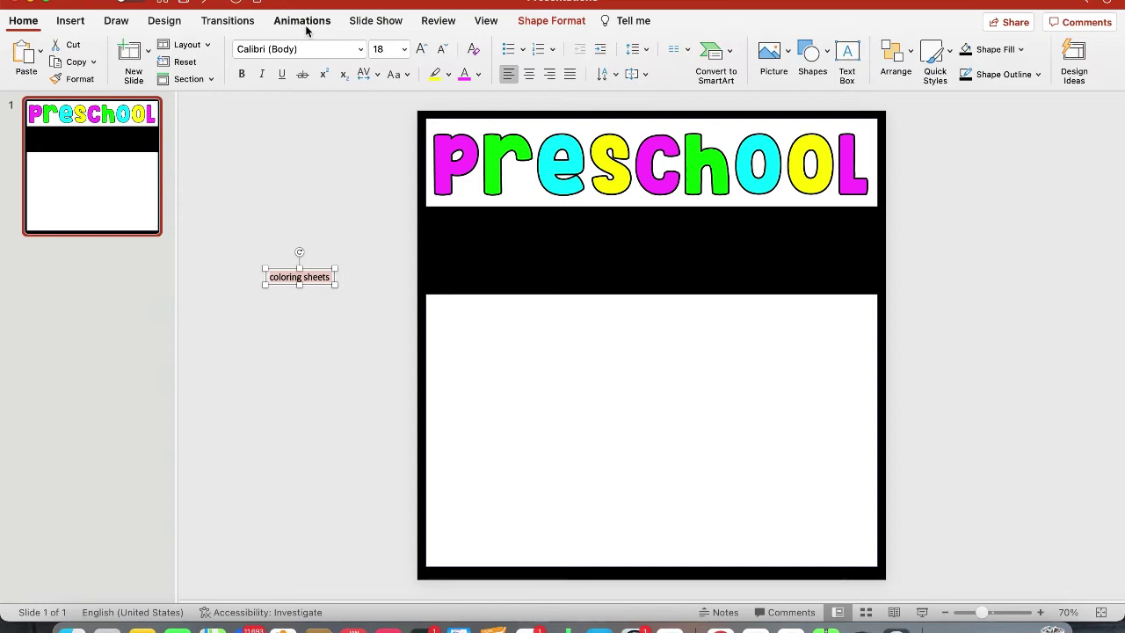
{"action": "left_click", "coordinate": [359, 48]}
{"action": "left_click", "coordinate": [372, 255]}
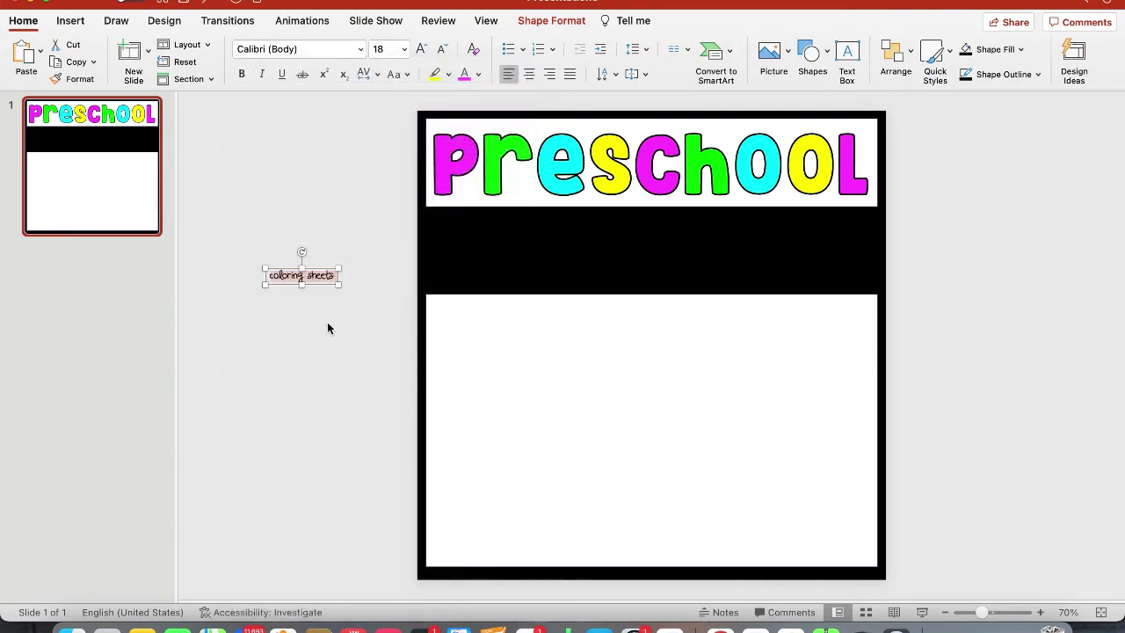
{"action": "left_click", "coordinate": [423, 49]}
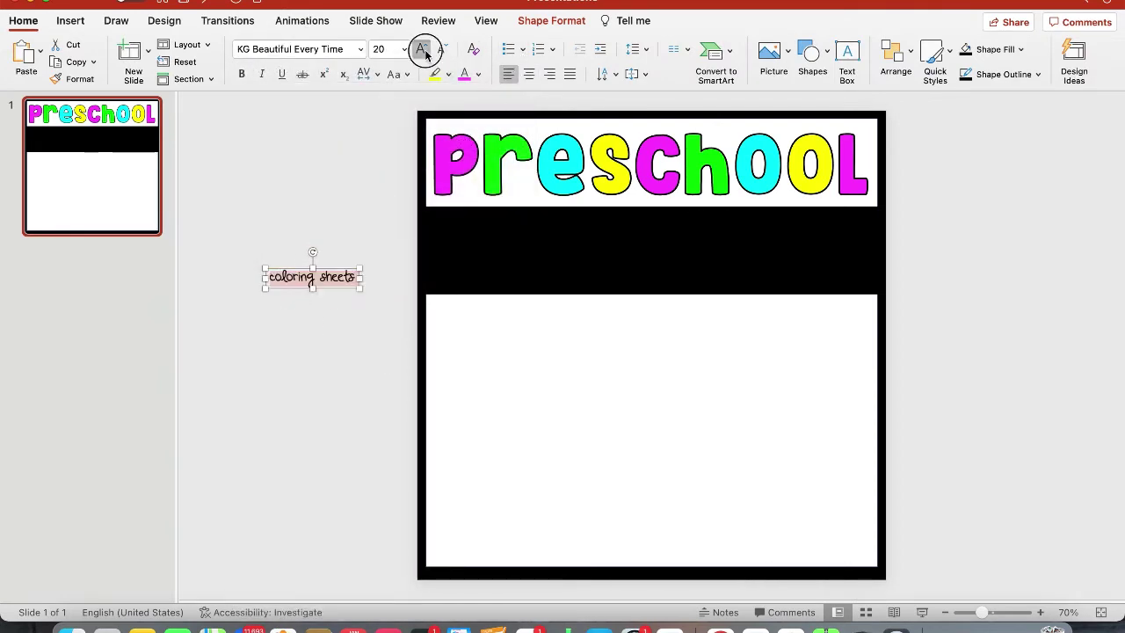
{"action": "left_click", "coordinate": [423, 49]}
{"action": "left_click", "coordinate": [423, 49]}
{"action": "left_click", "coordinate": [423, 49]}
{"action": "left_click", "coordinate": [423, 49]}
{"action": "left_click", "coordinate": [423, 49]}
{"action": "left_click", "coordinate": [423, 49]}
{"action": "left_click", "coordinate": [423, 49]}
{"action": "left_click", "coordinate": [423, 50]}
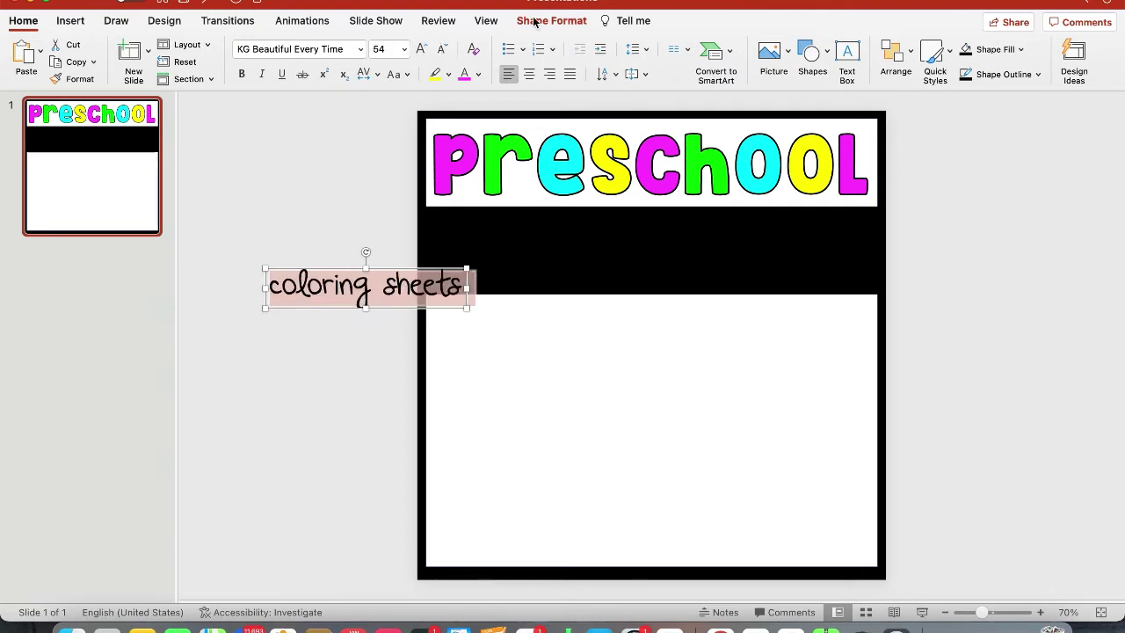
Make the text white, give it an outline colour, and move it into the black band
{"action": "left_click", "coordinate": [534, 21]}
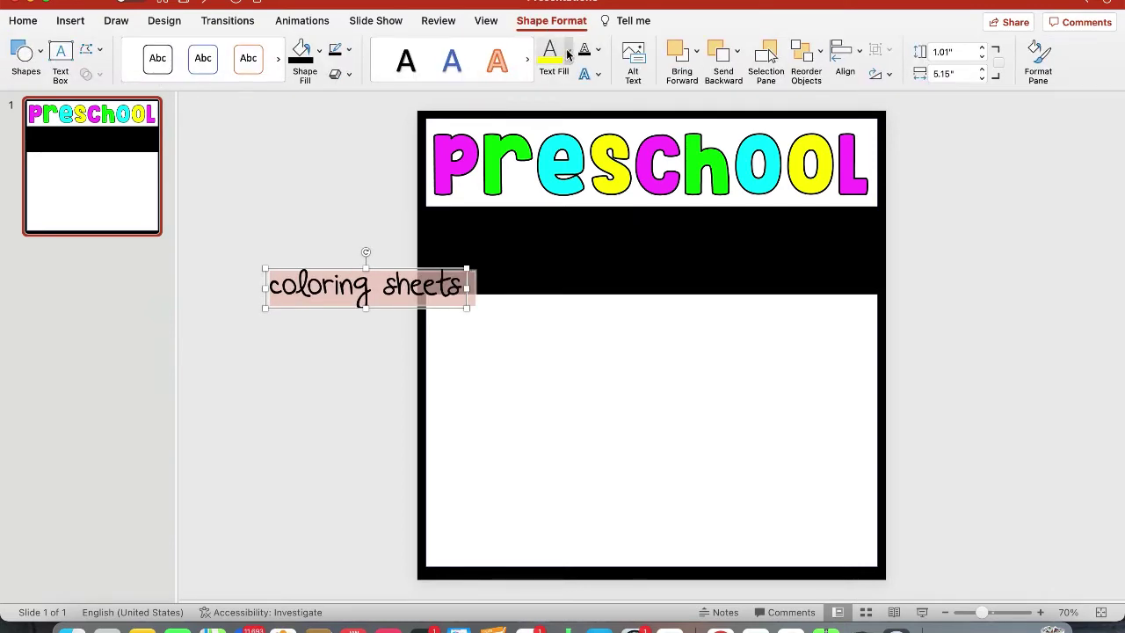
{"action": "left_click", "coordinate": [568, 54]}
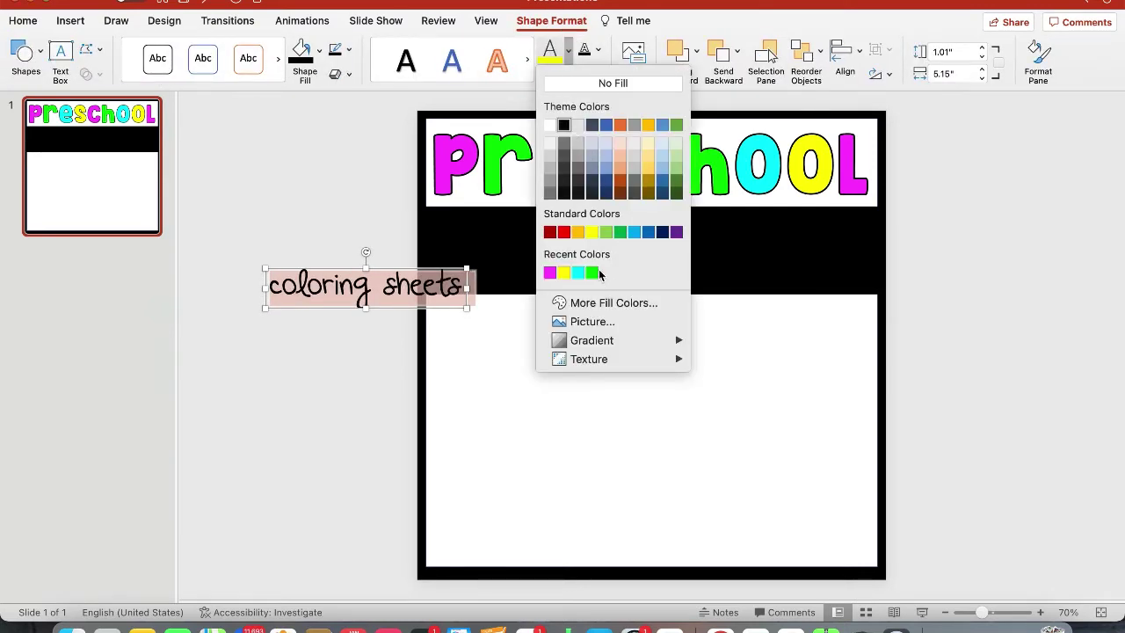
{"action": "left_click", "coordinate": [549, 125]}
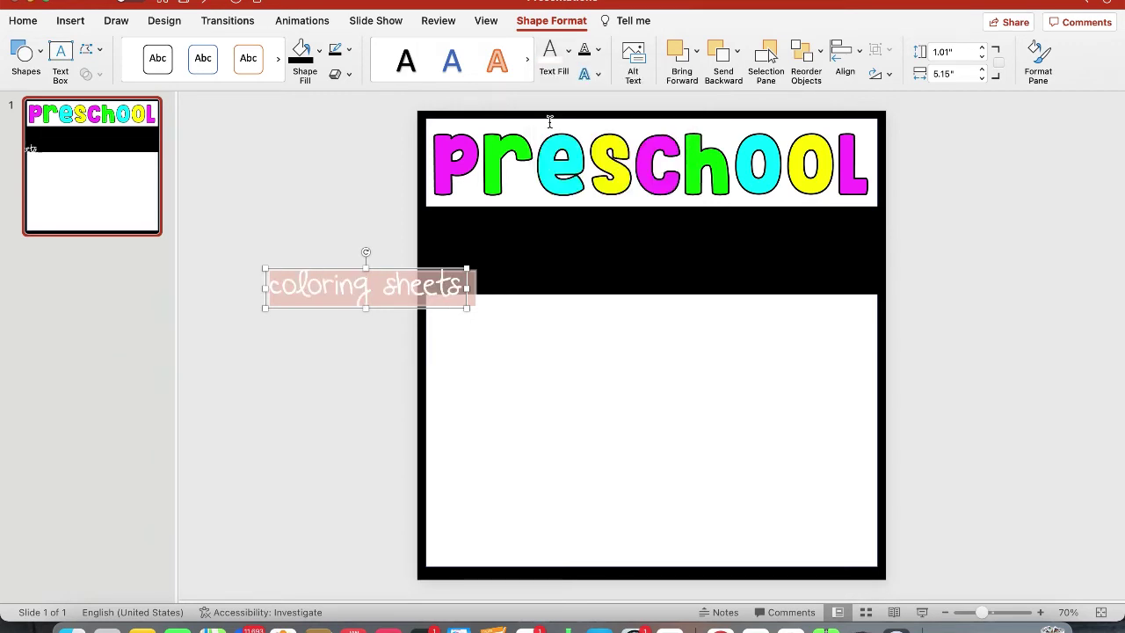
{"action": "left_click", "coordinate": [598, 49]}
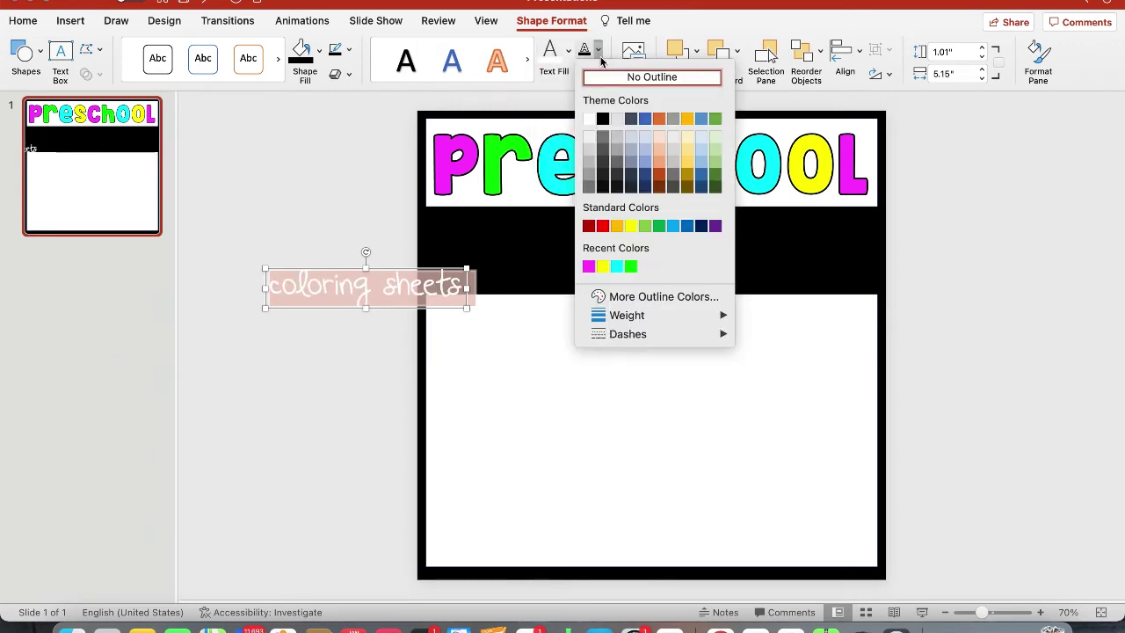
{"action": "left_click", "coordinate": [587, 121]}
{"action": "left_click_drag", "start_coordinate": [444, 269], "coordinate": [694, 234]}
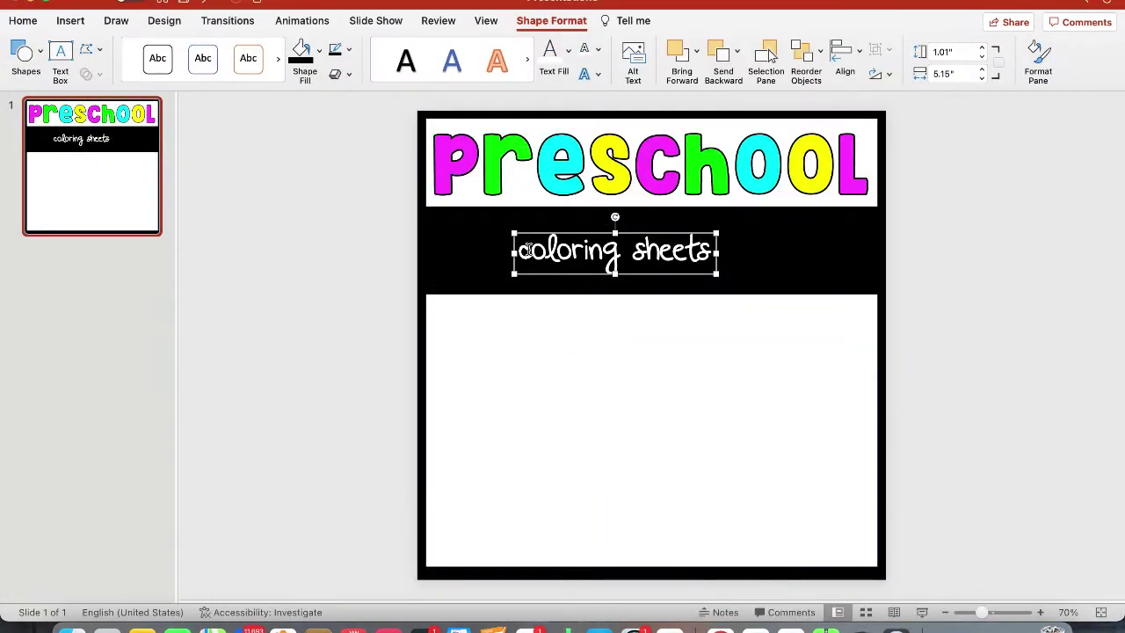
Set the coloring sheets text to 96 pt and reposition it within the black band
{"action": "left_click_drag", "start_coordinate": [522, 252], "coordinate": [719, 254]}
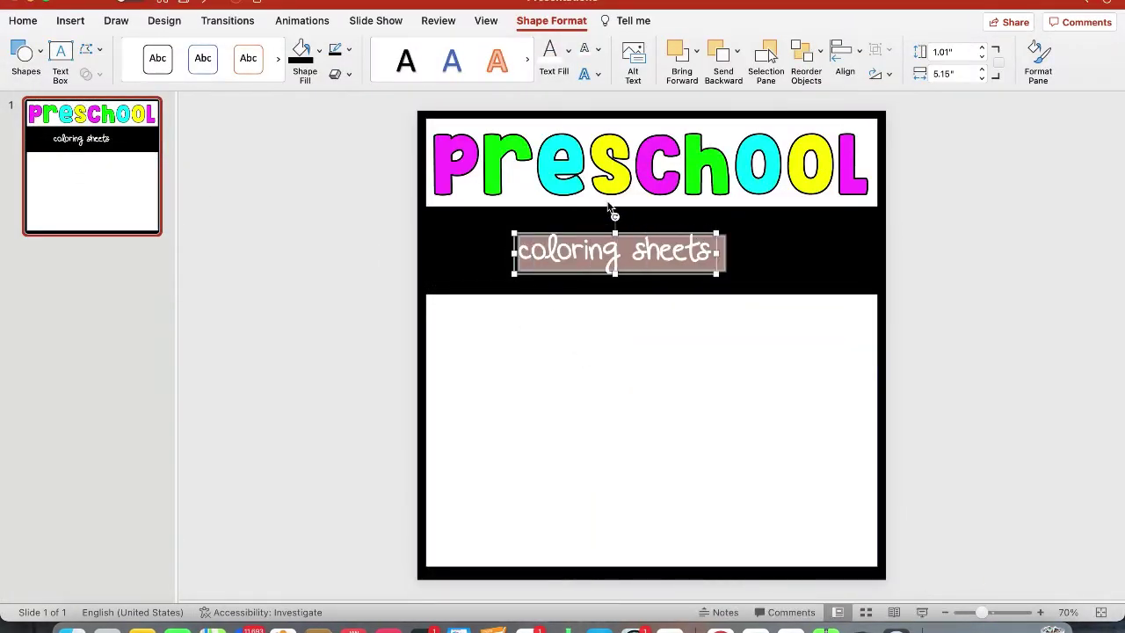
{"action": "left_click", "coordinate": [28, 20]}
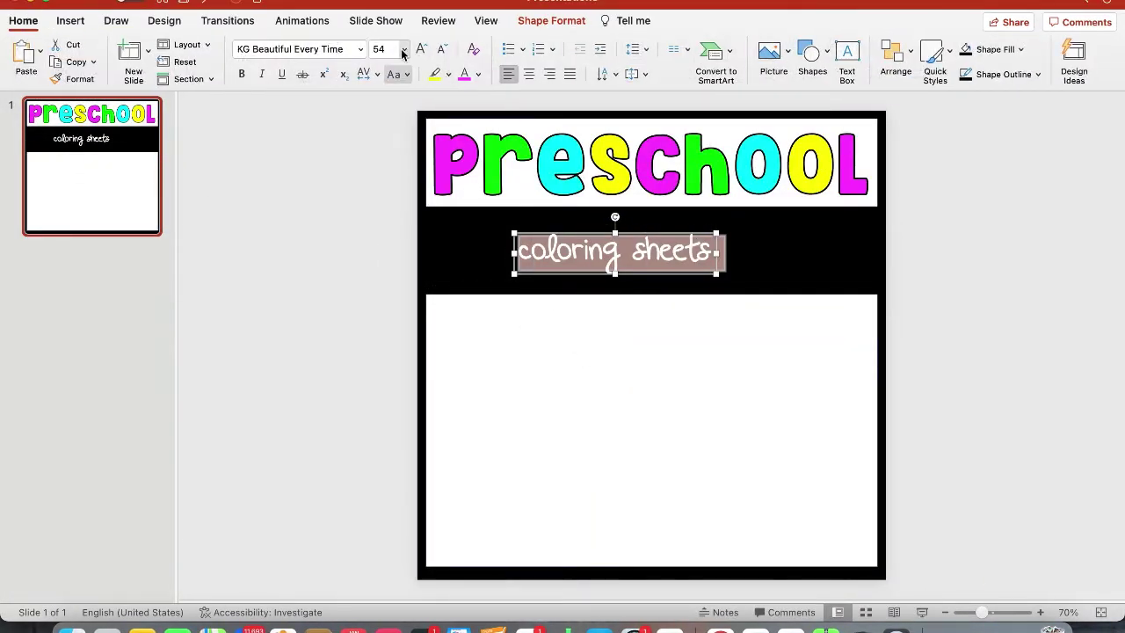
{"action": "left_click", "coordinate": [405, 49]}
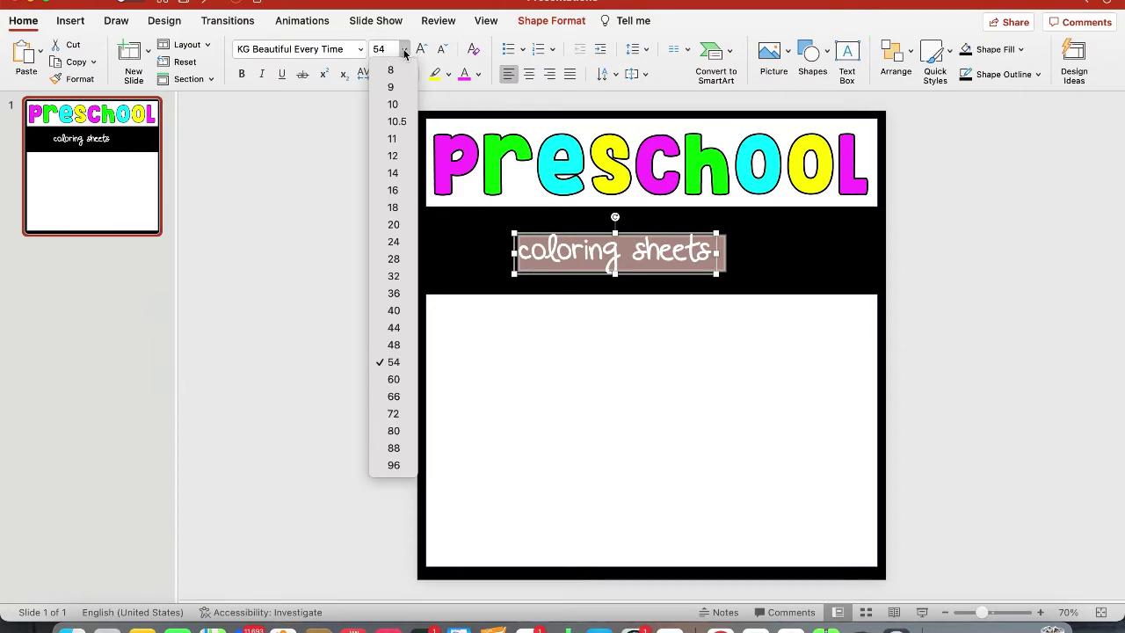
{"action": "left_click", "coordinate": [401, 465]}
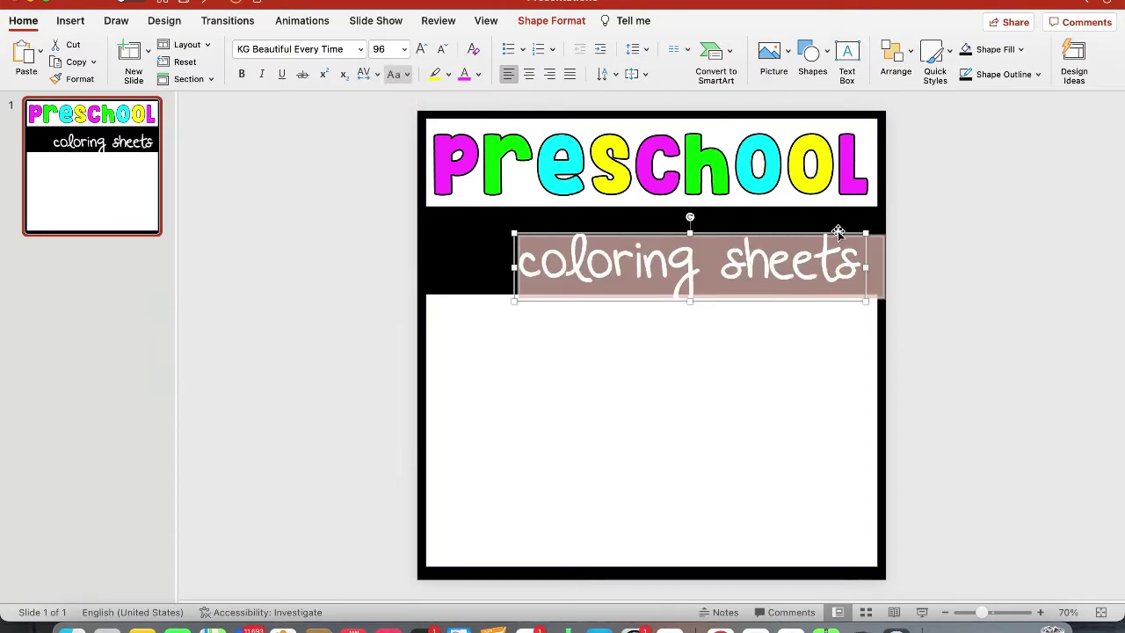
{"action": "left_click_drag", "start_coordinate": [831, 230], "coordinate": [778, 223]}
{"action": "left_click", "coordinate": [1003, 409]}
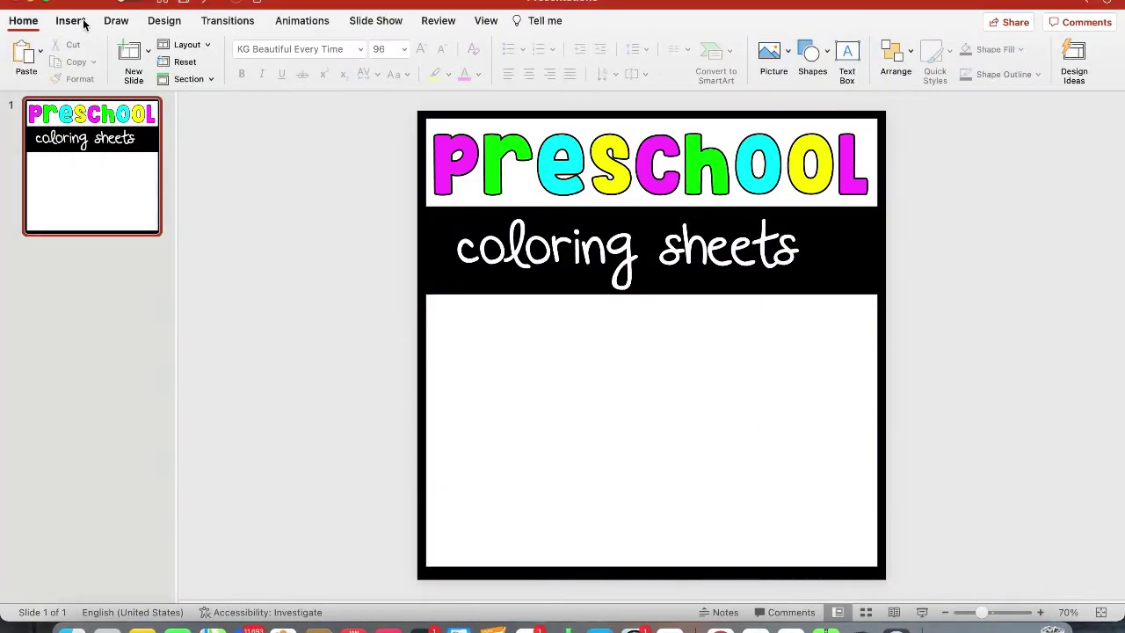
Draw a chord shape and move it into the slide's bottom-right corner
{"action": "left_click", "coordinate": [83, 23]}
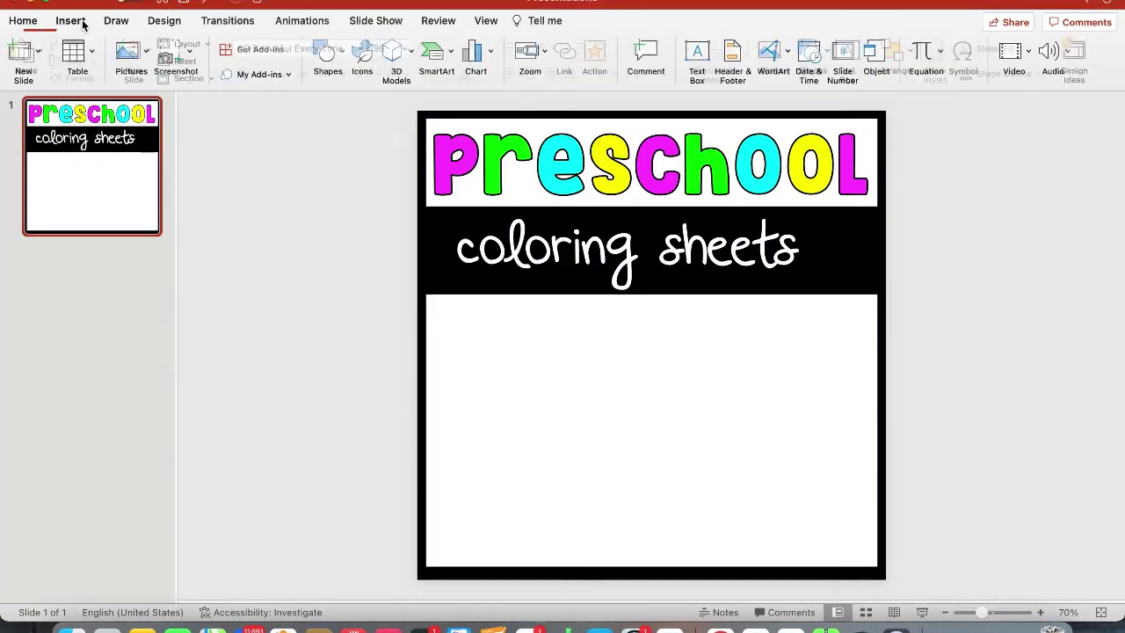
{"action": "left_click", "coordinate": [344, 54]}
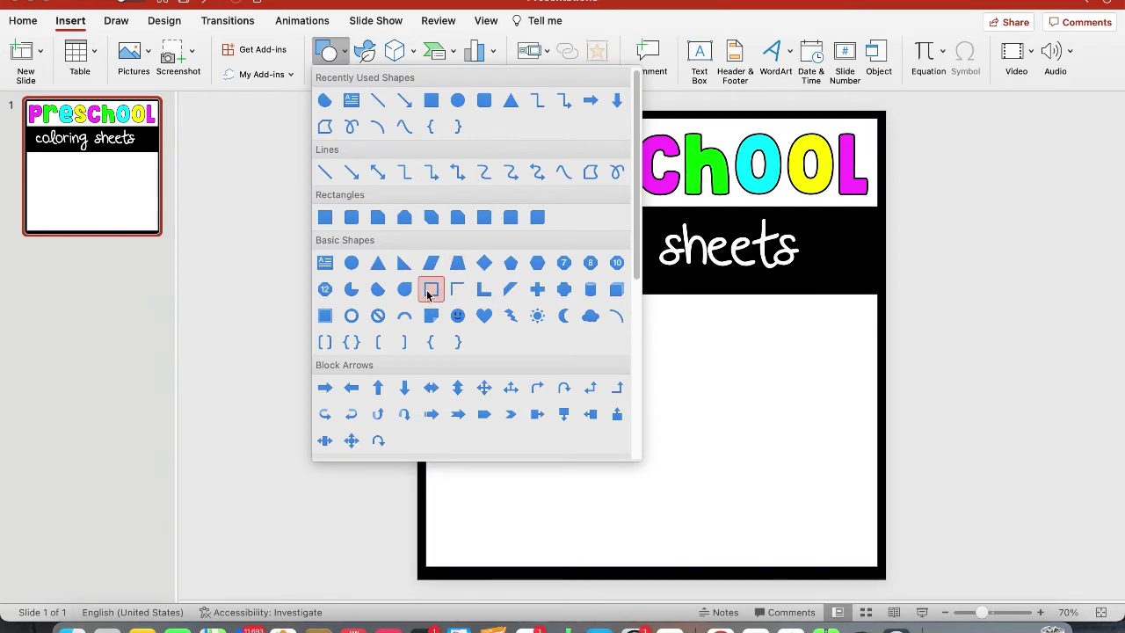
{"action": "left_click", "coordinate": [374, 290]}
{"action": "mouse_move", "coordinate": [620, 498]}
{"action": "left_mouse_down"}
{"action": "mouse_move", "coordinate": [771, 357]}
{"action": "mouse_move", "coordinate": [705, 345]}
{"action": "mouse_move", "coordinate": [703, 334]}
{"action": "mouse_move", "coordinate": [761, 381]}
{"action": "mouse_move", "coordinate": [778, 465]}
{"action": "left_mouse_up"}
{"action": "left_click_drag", "start_coordinate": [692, 413], "coordinate": [817, 521]}
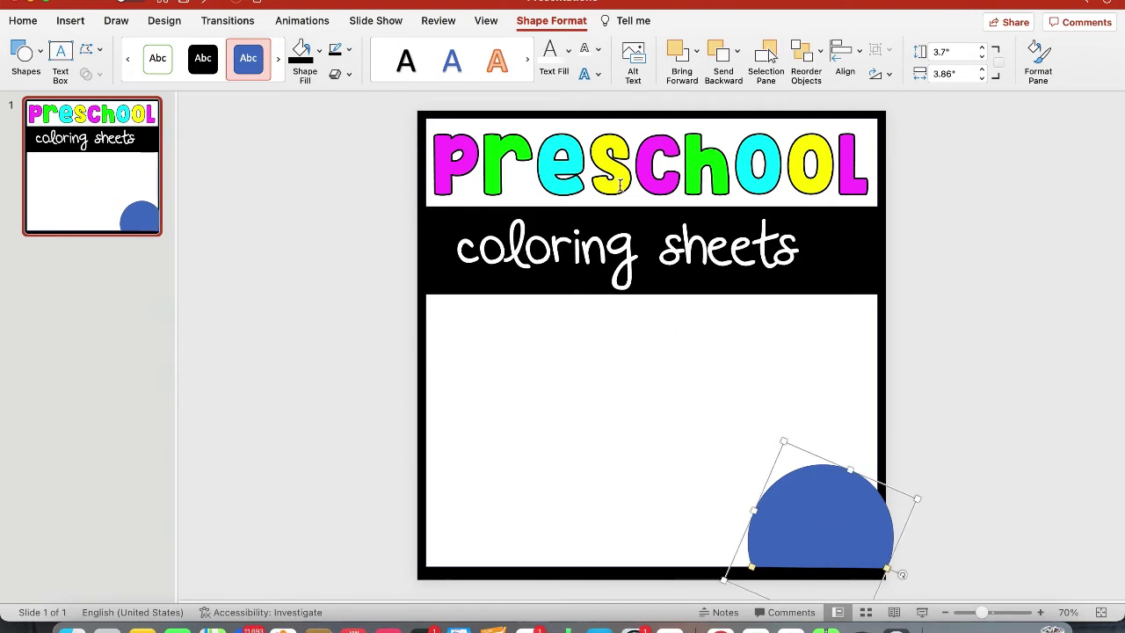
Preview the slide show from the start, then exit it
{"action": "left_click", "coordinate": [387, 24]}
{"action": "left_click", "coordinate": [31, 49]}
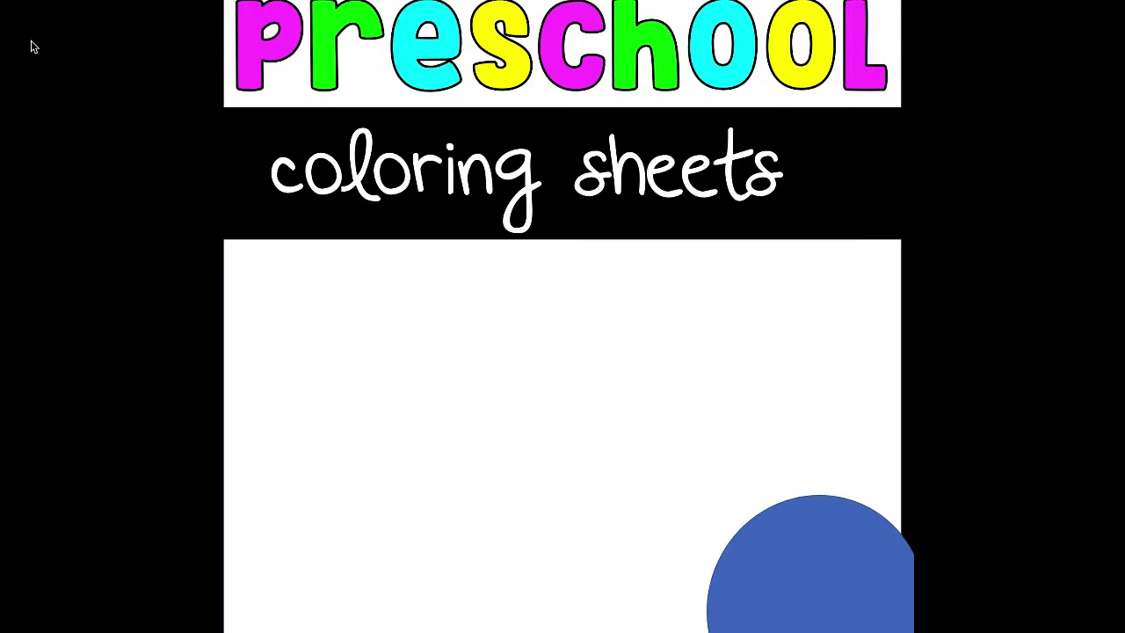
{"action": "key", "text": "Escape"}
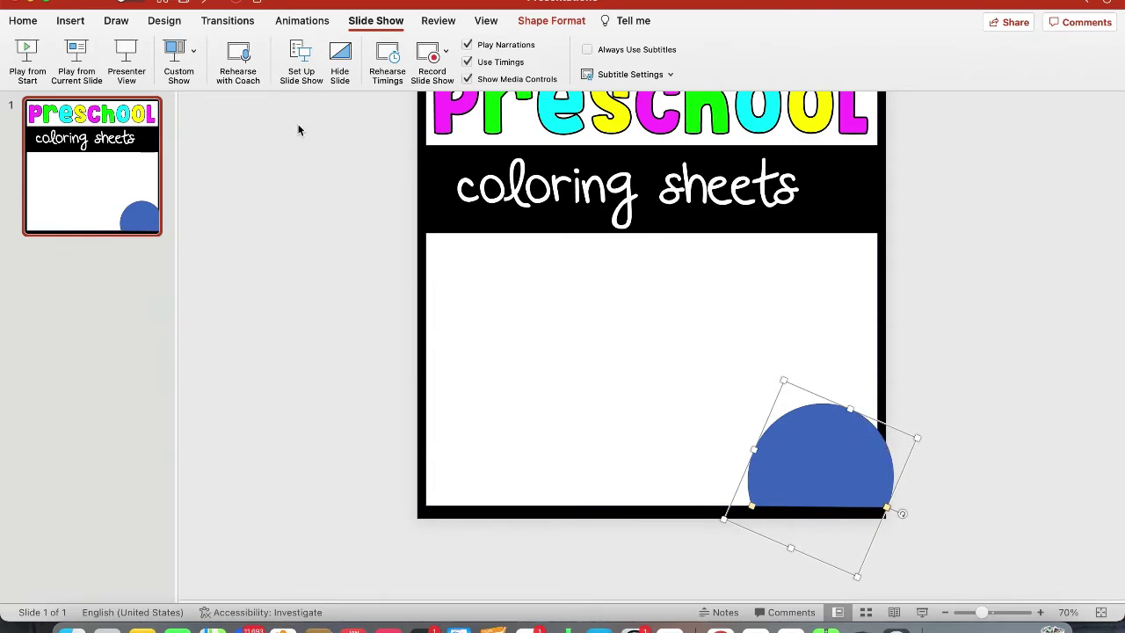
{"action": "left_click", "coordinate": [17, 22]}
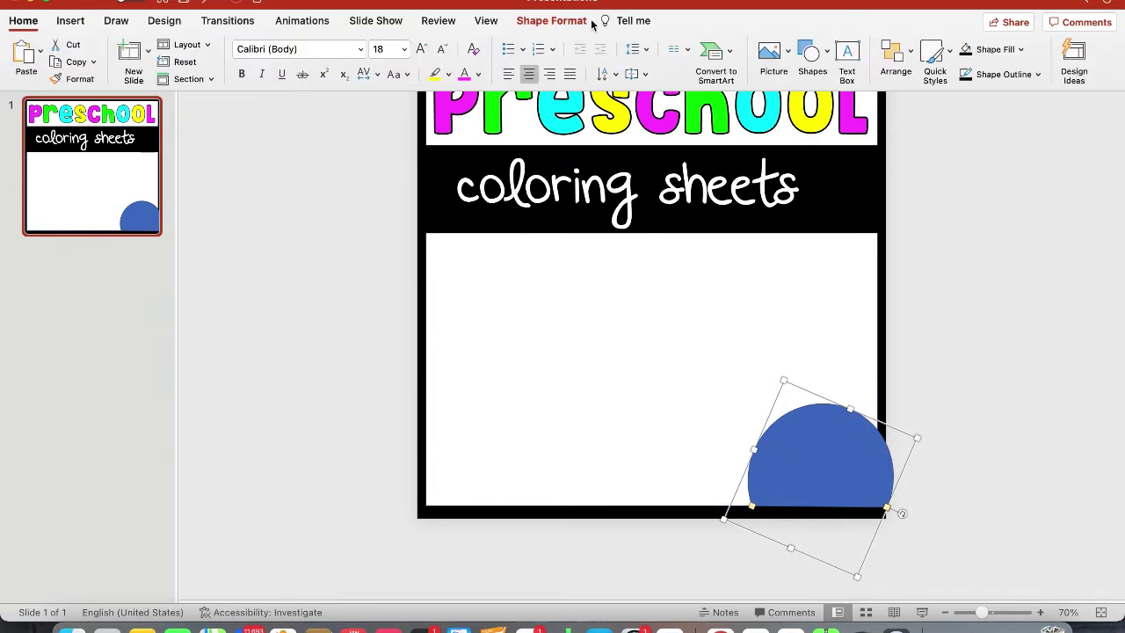
Fill the chord black, enlarge it and settle it lower in the corner
{"action": "left_click", "coordinate": [552, 22]}
{"action": "left_click", "coordinate": [301, 51]}
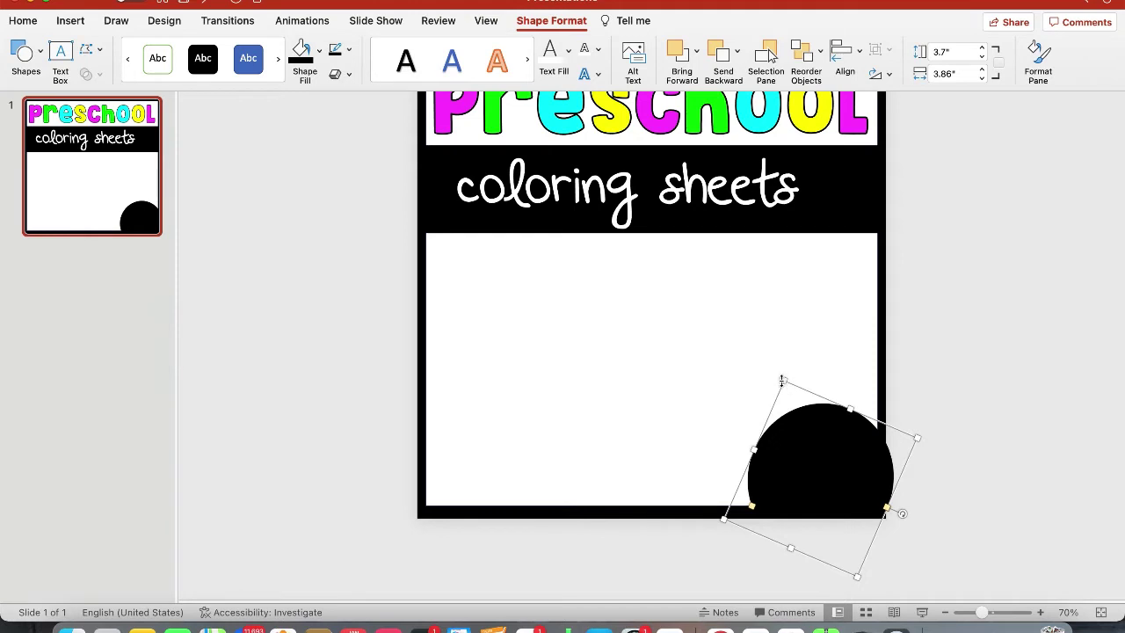
{"action": "left_click_drag", "start_coordinate": [783, 380], "coordinate": [770, 356]}
{"action": "left_click_drag", "start_coordinate": [824, 461], "coordinate": [818, 493]}
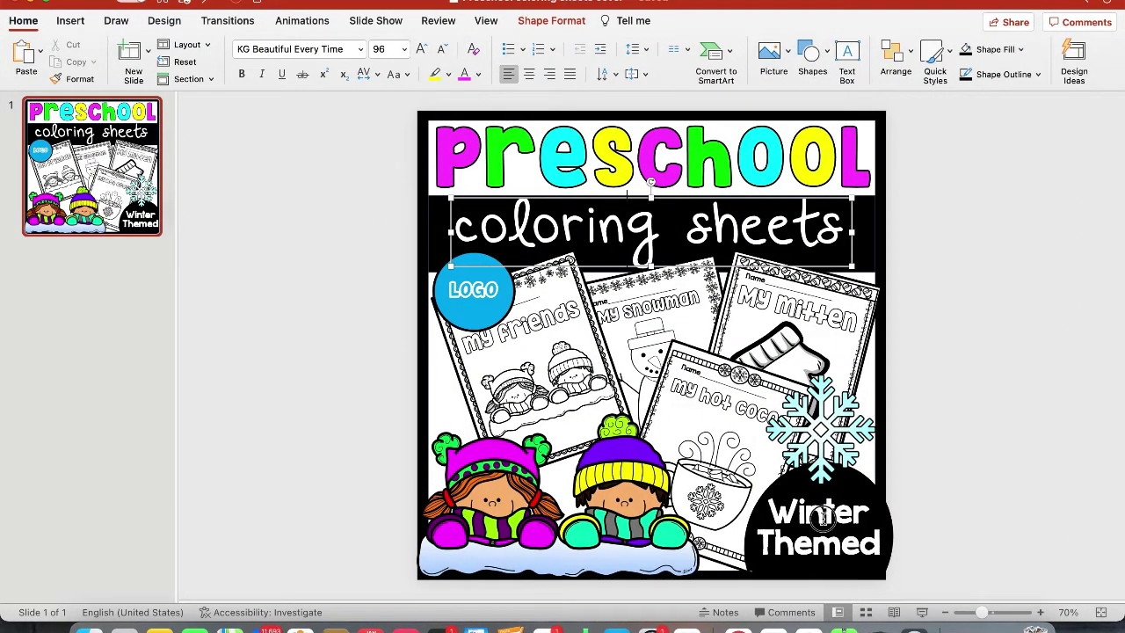
{"action": "left_click", "coordinate": [822, 518]}
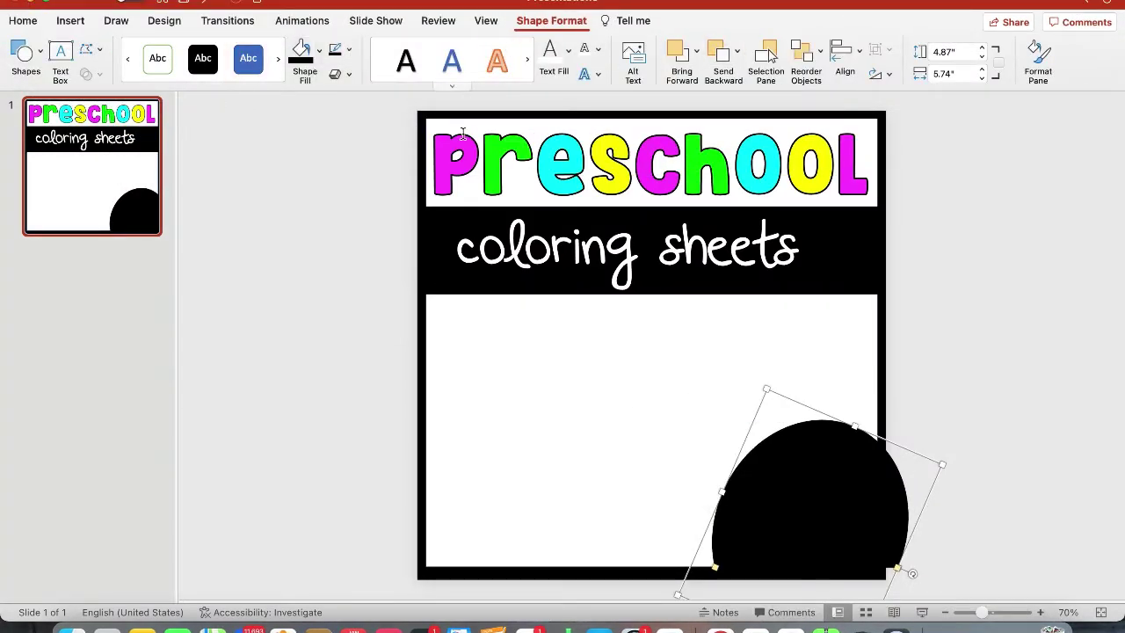
{"action": "left_click", "coordinate": [71, 20]}
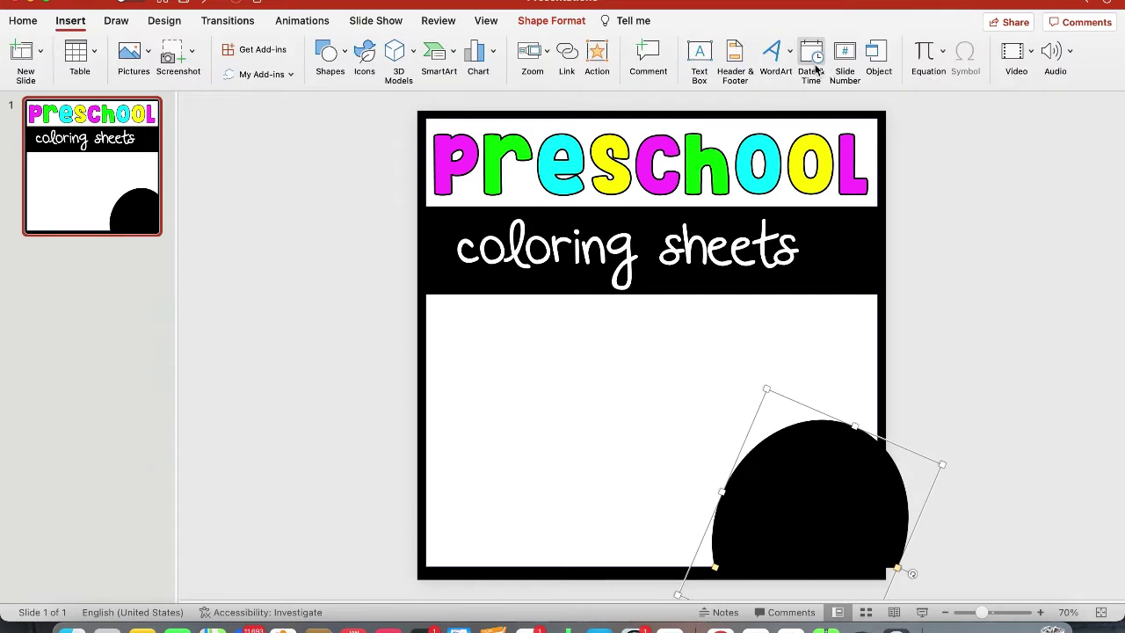
Add orange-outlined WordArt reading 'Winter Themed' and set it to KG Cold Coffee
{"action": "left_click", "coordinate": [771, 51]}
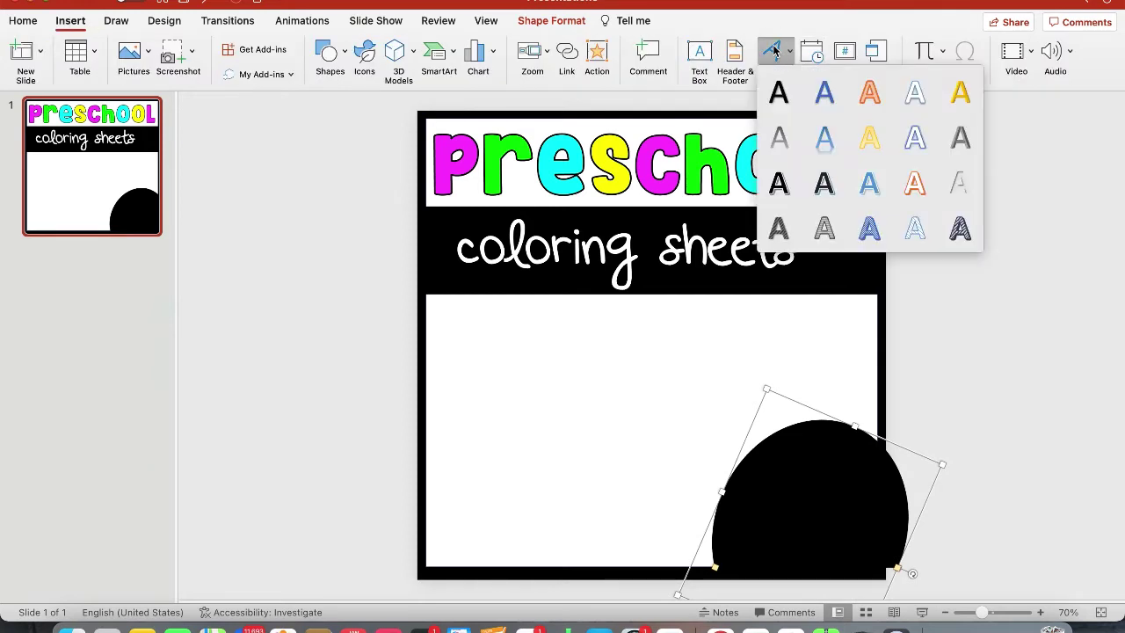
{"action": "left_click", "coordinate": [868, 93]}
{"action": "type", "text": "W"}
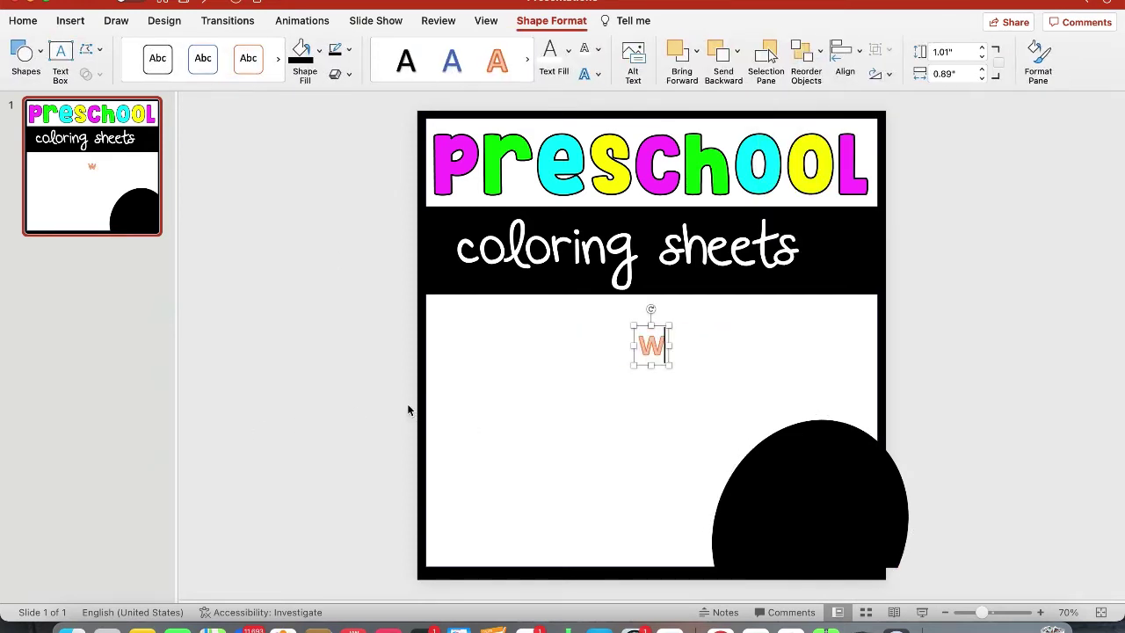
{"action": "type", "text": "inter Them"}
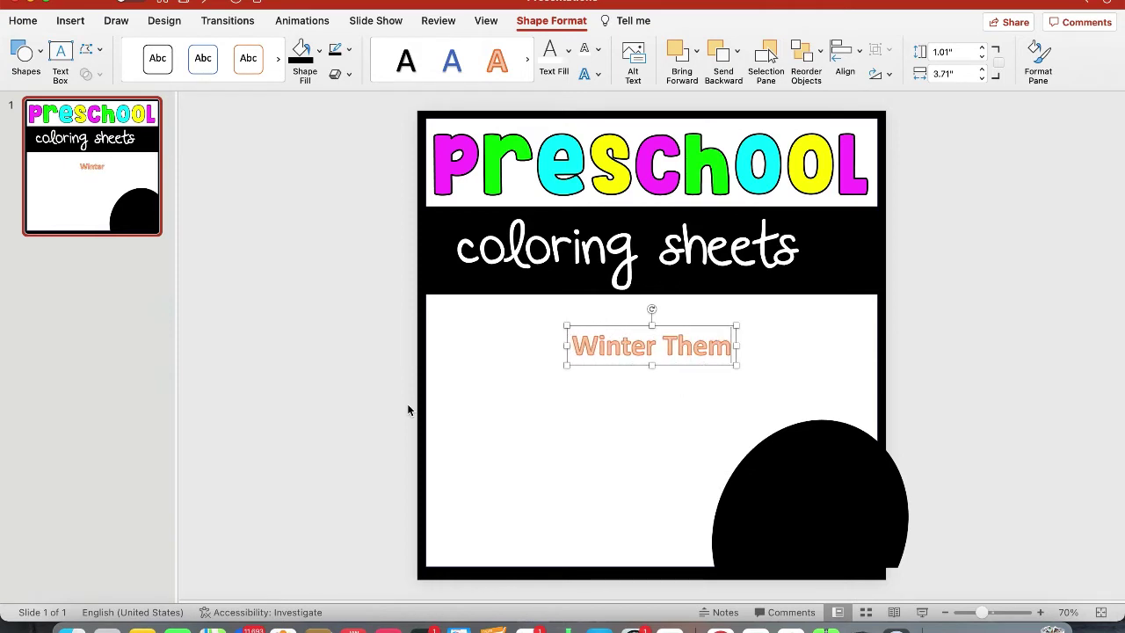
{"action": "type", "text": "ed"}
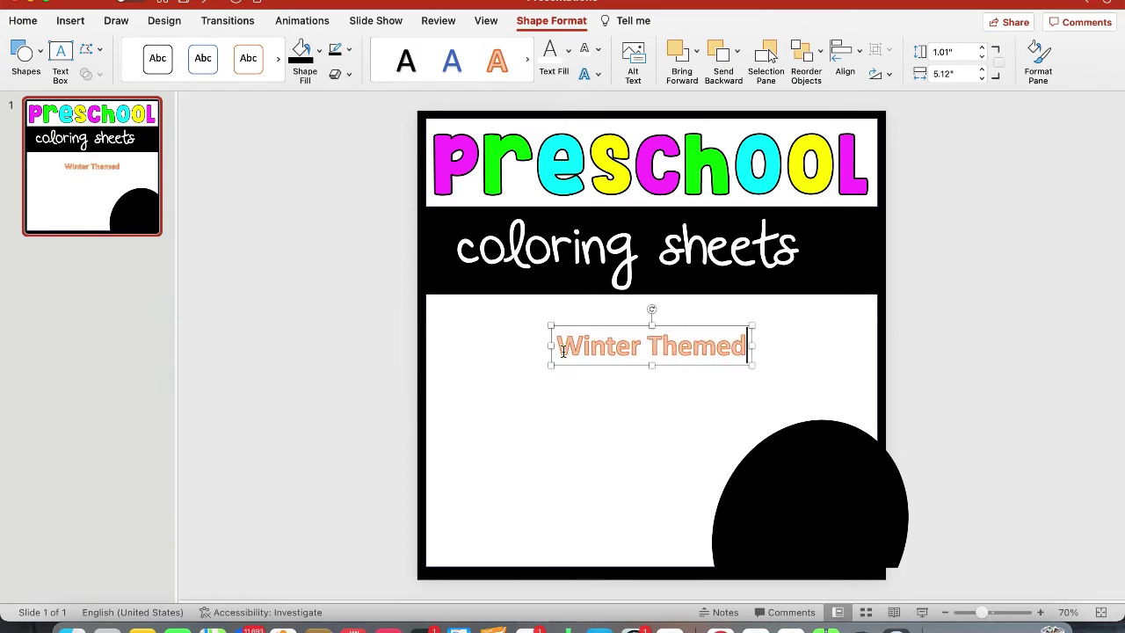
{"action": "left_click_drag", "start_coordinate": [556, 345], "coordinate": [744, 349]}
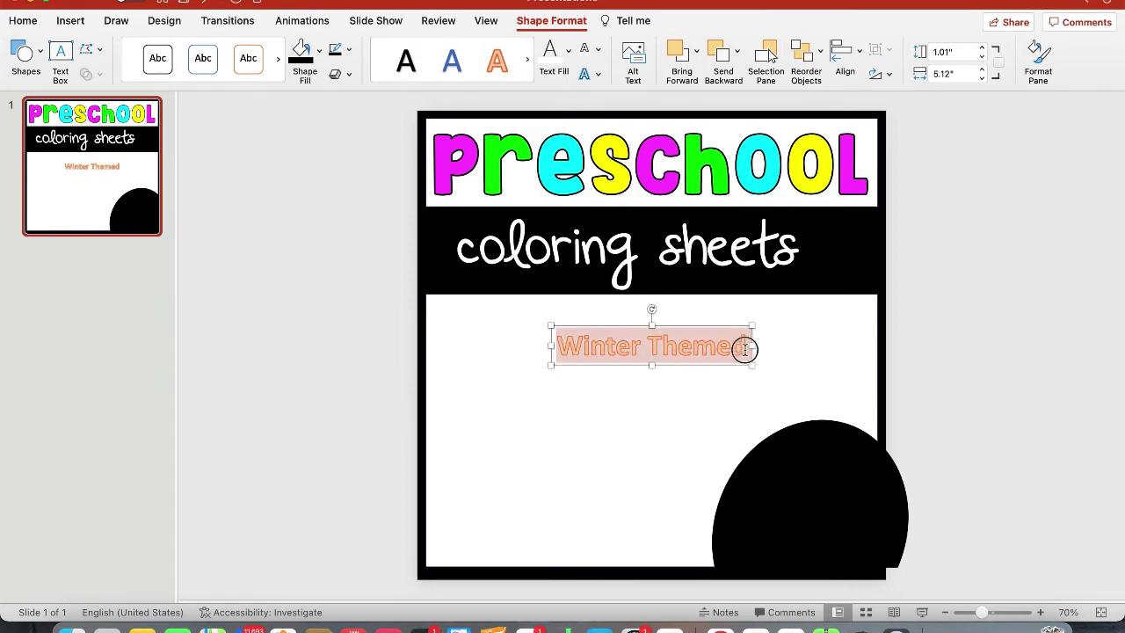
{"action": "left_click", "coordinate": [22, 20]}
{"action": "left_click", "coordinate": [361, 50]}
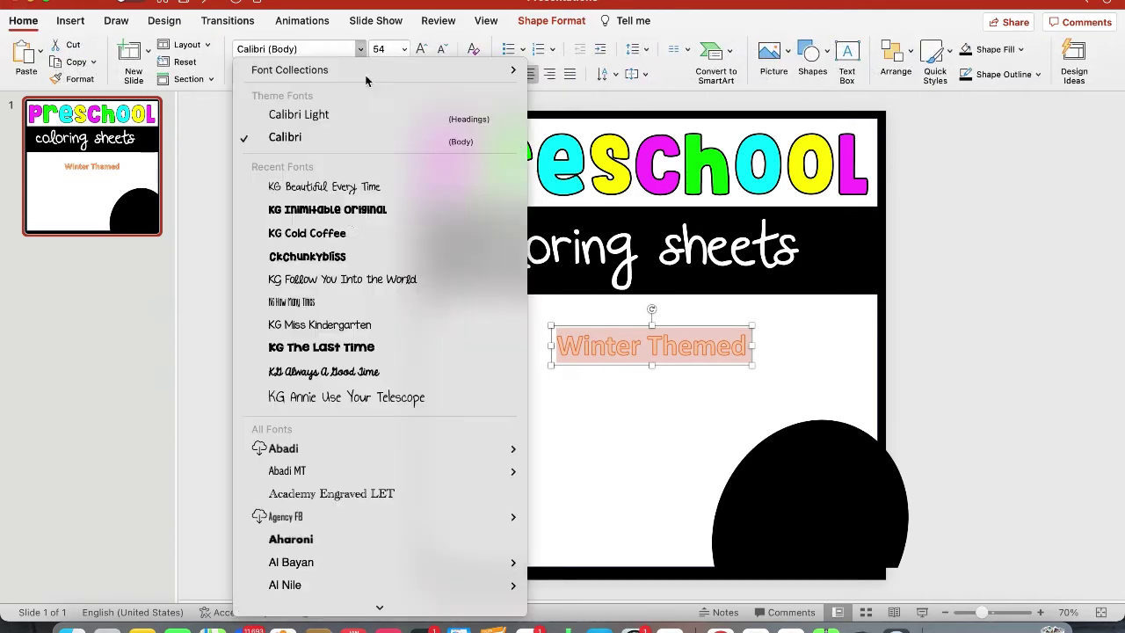
{"action": "left_click", "coordinate": [342, 235]}
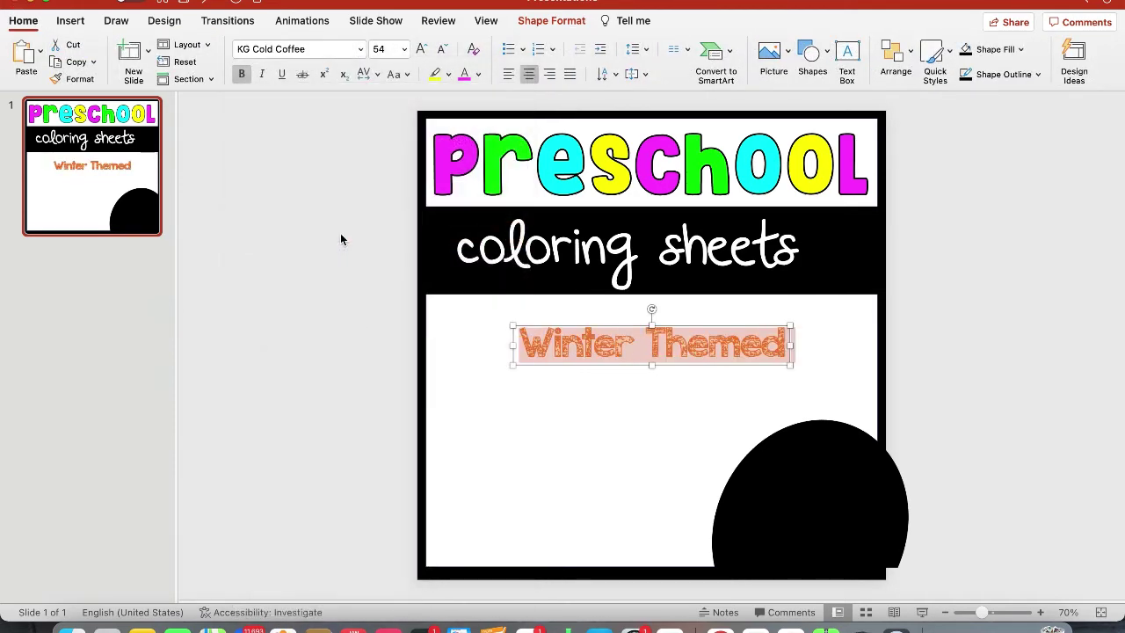
Make the Winter Themed text white, move it onto the black circle, size 48
{"action": "left_click", "coordinate": [566, 24]}
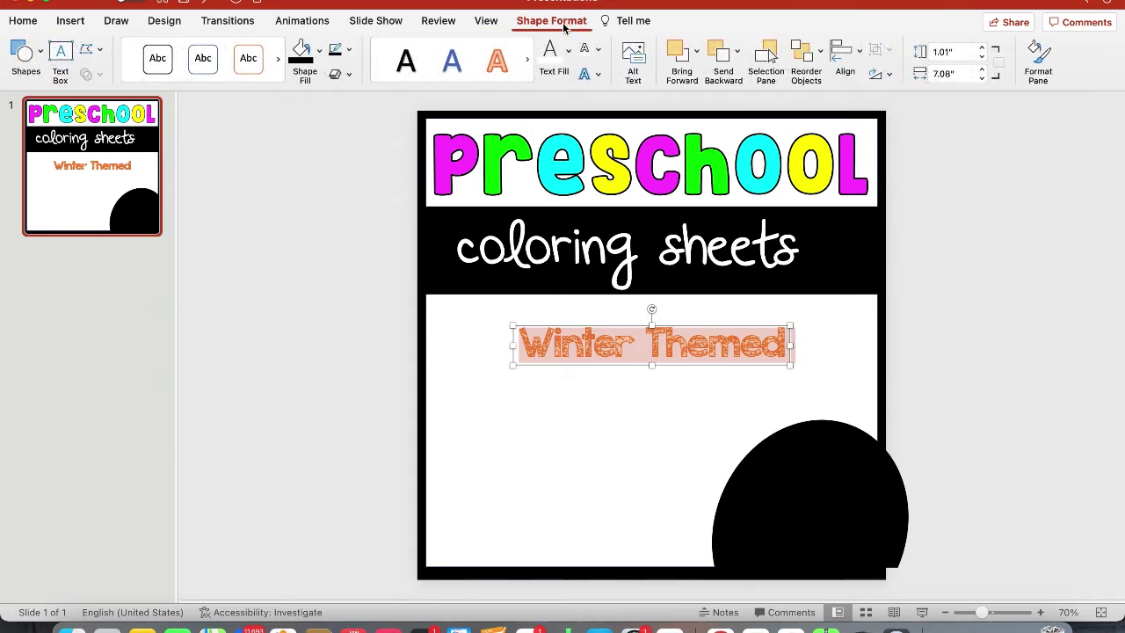
{"action": "left_click", "coordinate": [550, 59]}
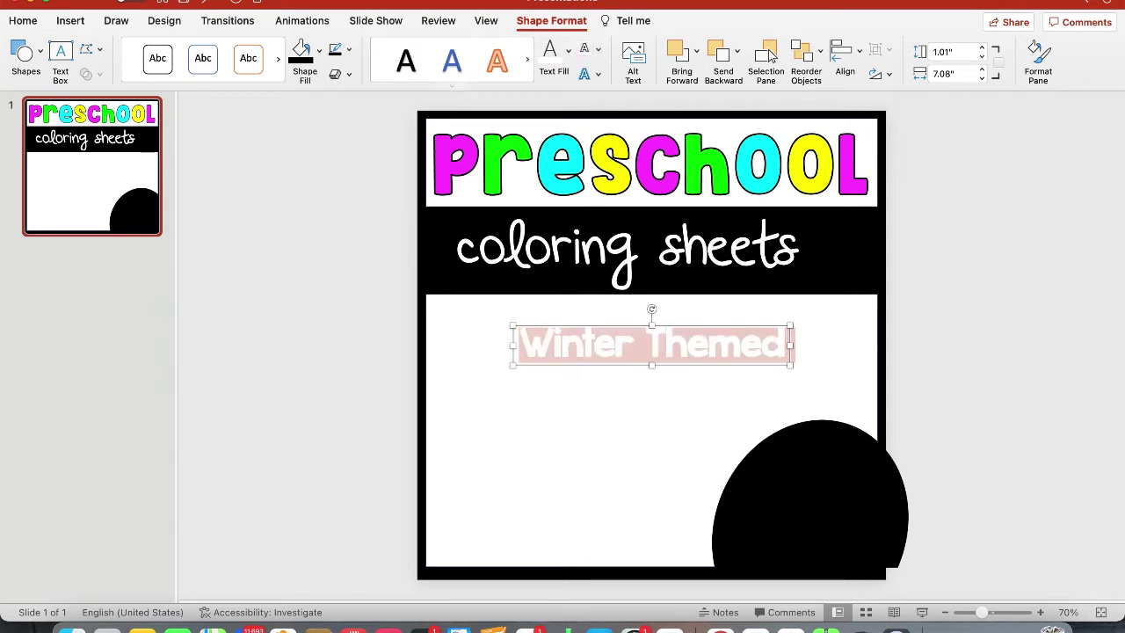
{"action": "left_click_drag", "start_coordinate": [736, 327], "coordinate": [939, 481]}
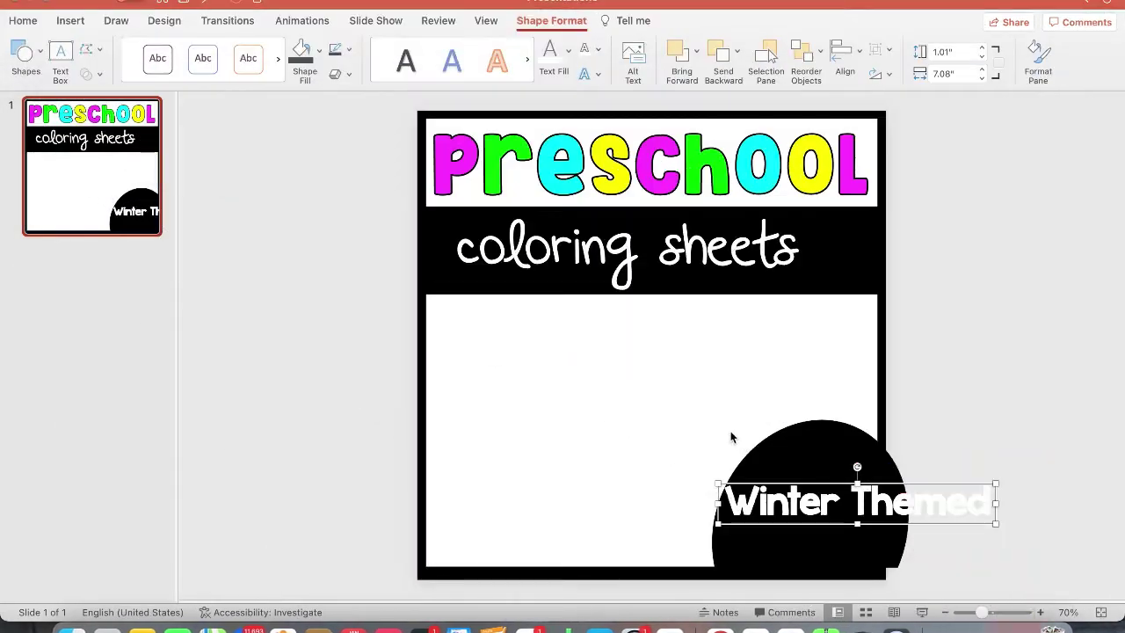
{"action": "left_click_drag", "start_coordinate": [724, 503], "coordinate": [1004, 502]}
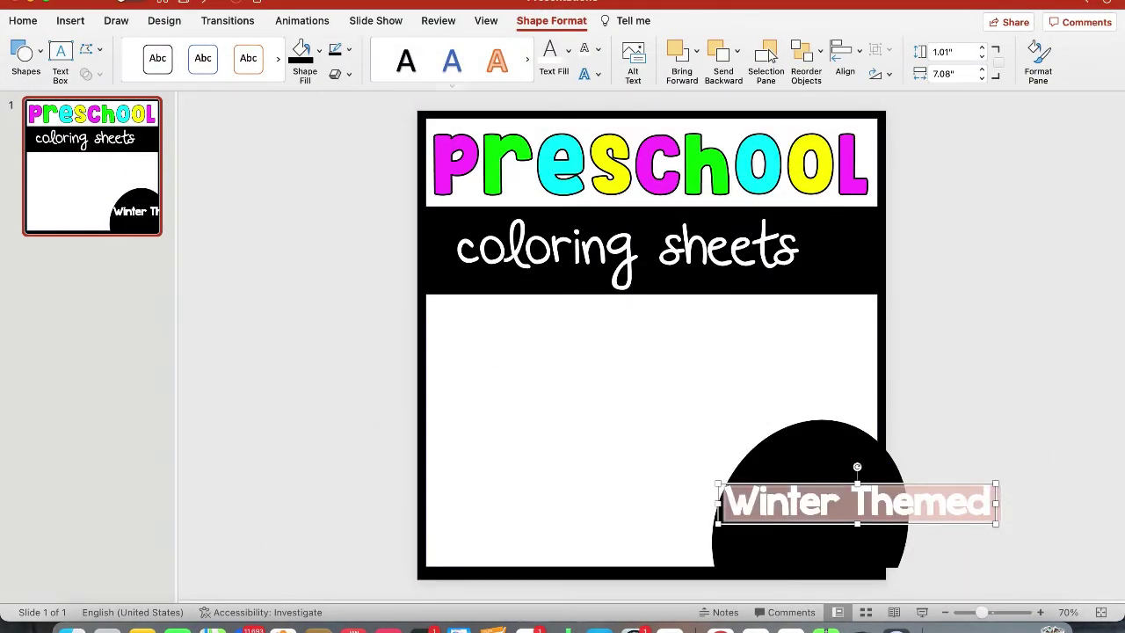
{"action": "left_click", "coordinate": [24, 20]}
{"action": "left_click", "coordinate": [387, 49]}
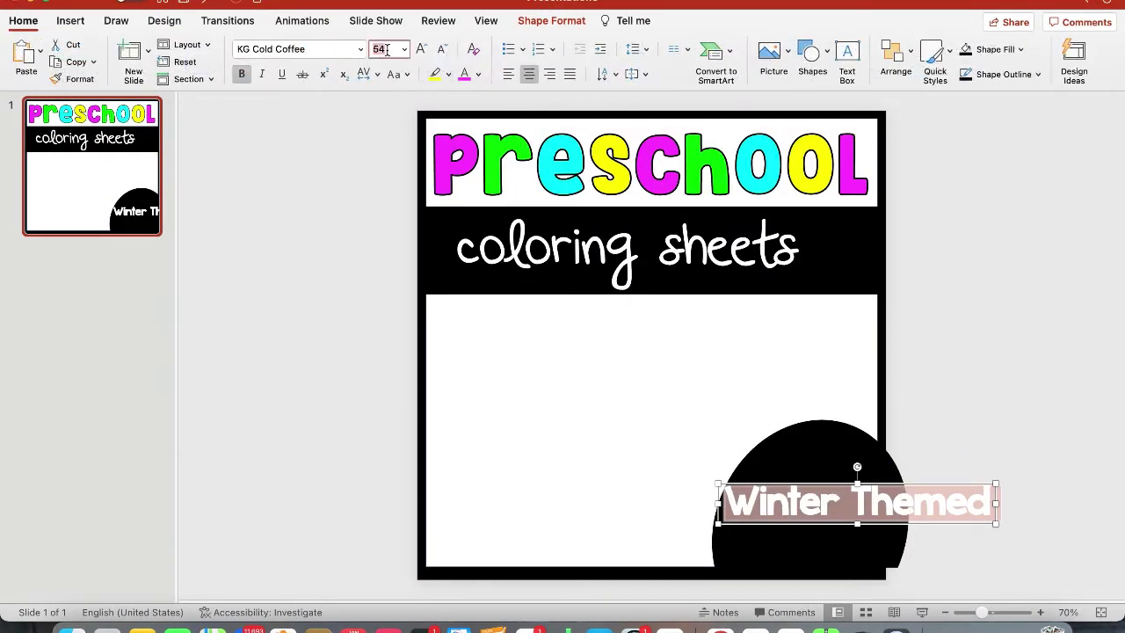
{"action": "type", "text": "48"}
{"action": "key", "text": "Return"}
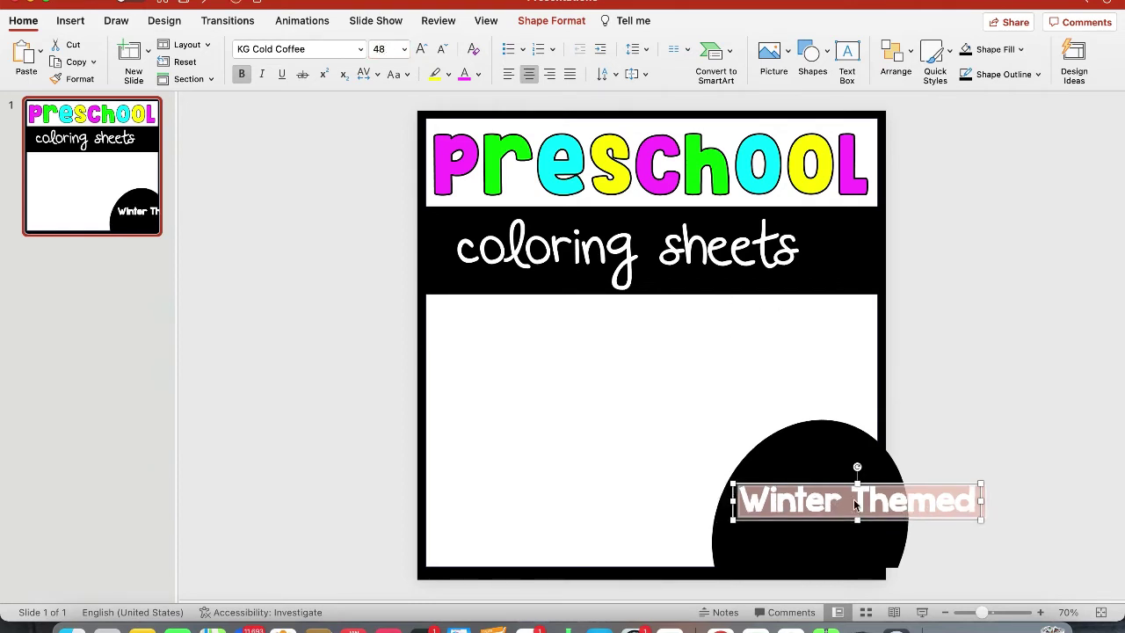
Break the badge text onto two lines, fit it in the circle, and view the sample cover
{"action": "left_click", "coordinate": [853, 502]}
{"action": "key", "text": "Return"}
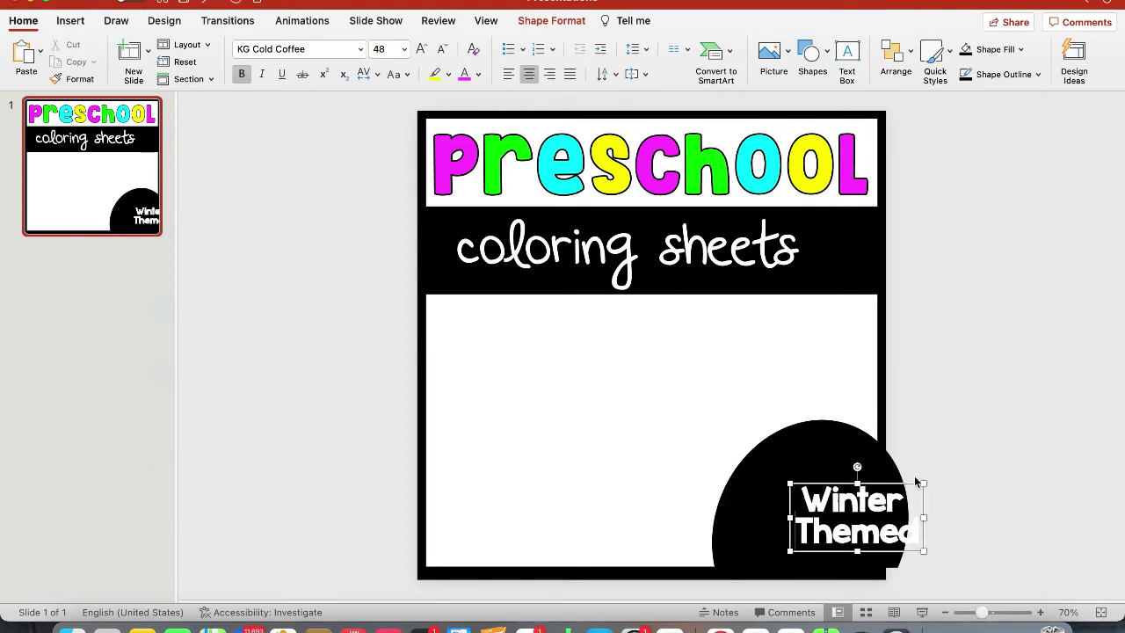
{"action": "left_click_drag", "start_coordinate": [912, 483], "coordinate": [862, 472]}
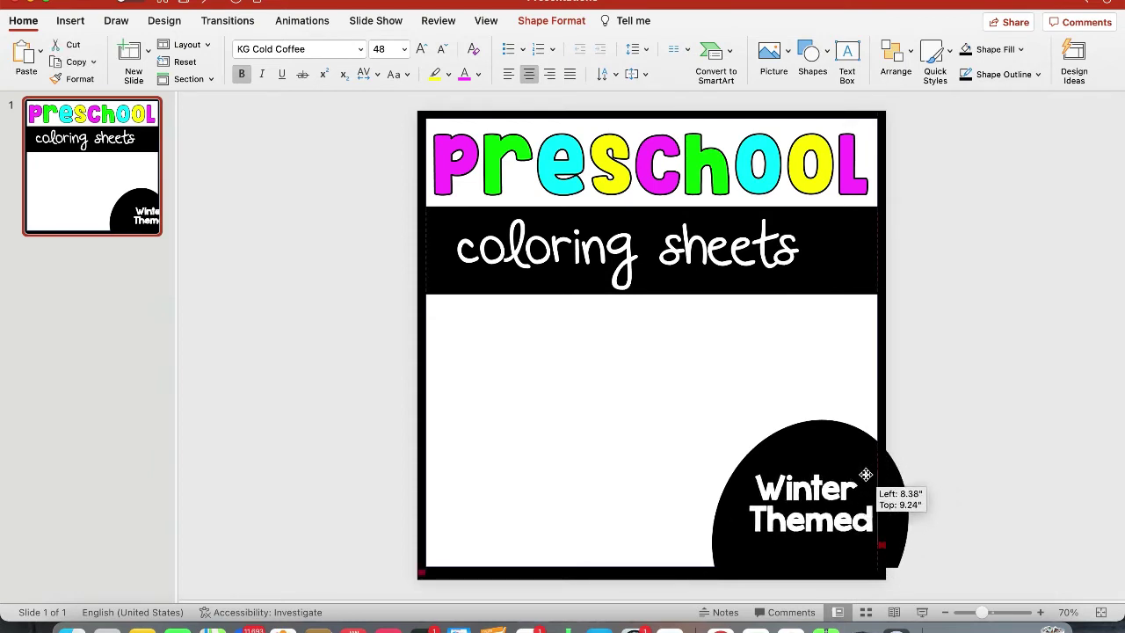
{"action": "left_click_drag", "start_coordinate": [867, 520], "coordinate": [754, 484]}
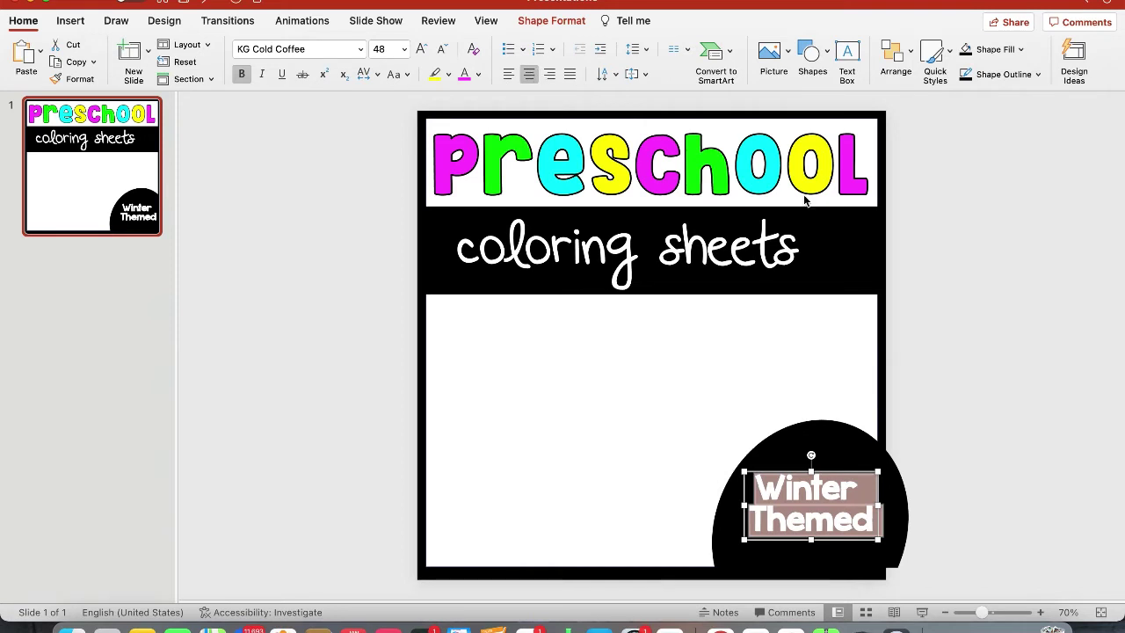
{"action": "left_click_drag", "start_coordinate": [894, 494], "coordinate": [851, 479]}
{"action": "left_click", "coordinate": [859, 475]}
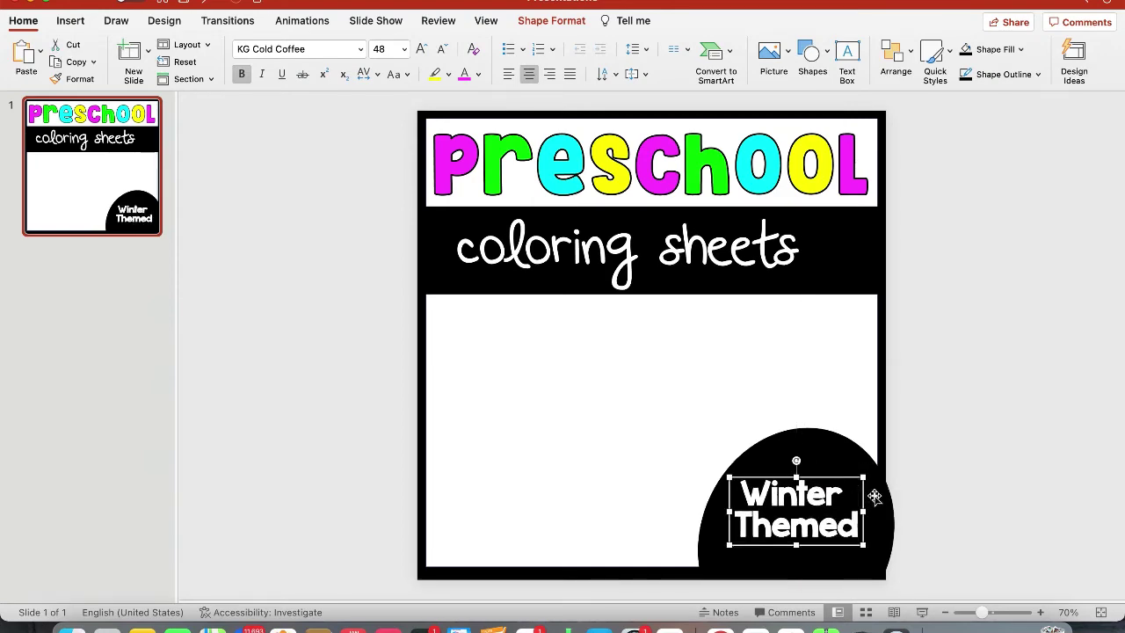
{"action": "left_click", "coordinate": [949, 396]}
{"action": "left_click_drag", "start_coordinate": [1017, 626], "coordinate": [636, 368]}
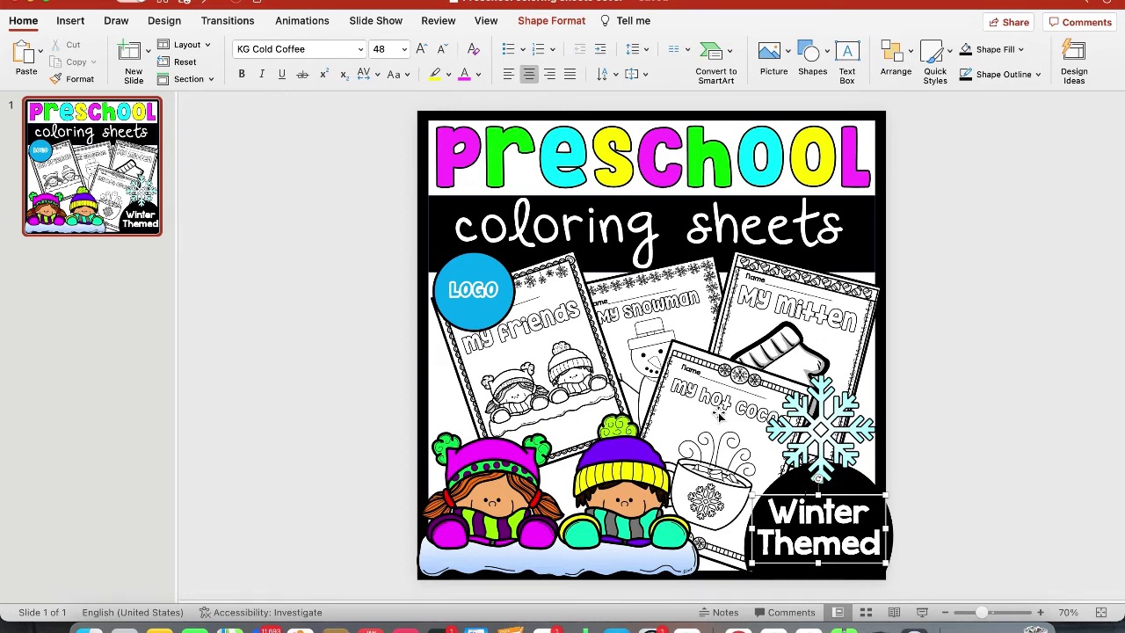
Review the snowman and mitten pages in the Winter coloring sheets deck, then select Slide1.png
{"action": "left_click", "coordinate": [29, 5]}
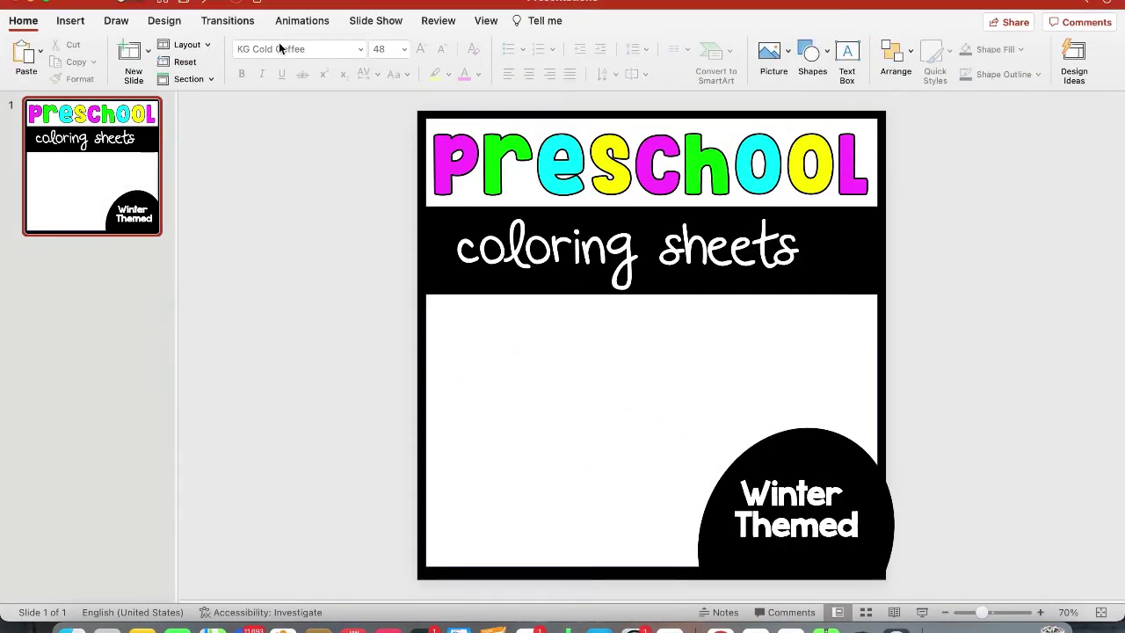
{"action": "left_click", "coordinate": [942, 629]}
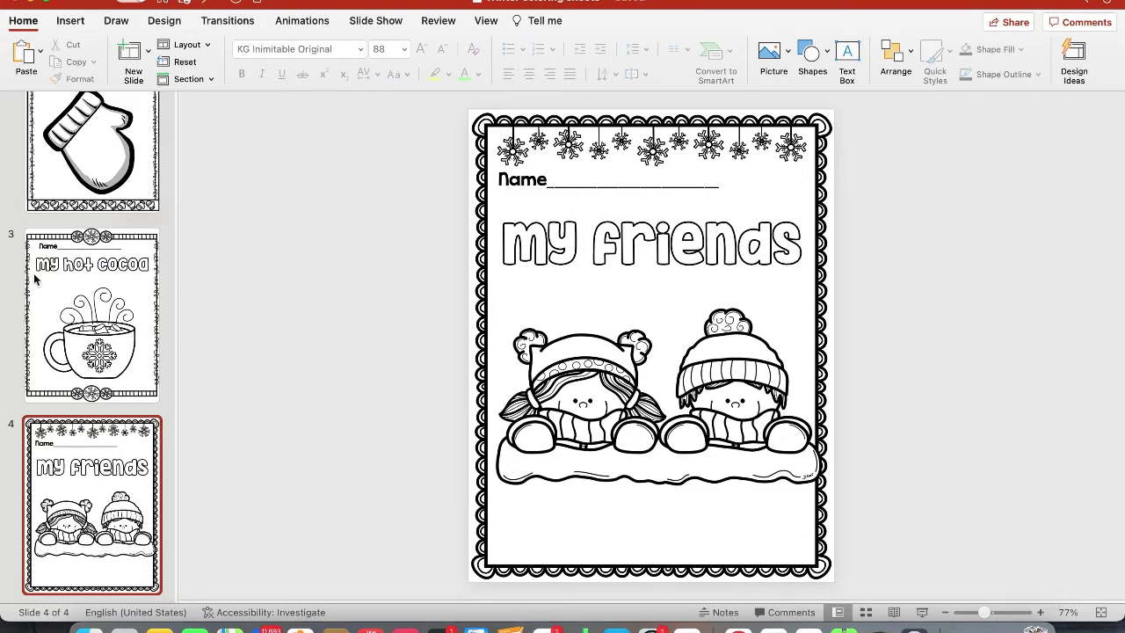
{"action": "scroll", "coordinate": [62, 280], "scroll_direction": "up", "scroll_amount": 4}
{"action": "scroll", "coordinate": [59, 278], "scroll_direction": "up", "scroll_amount": 3}
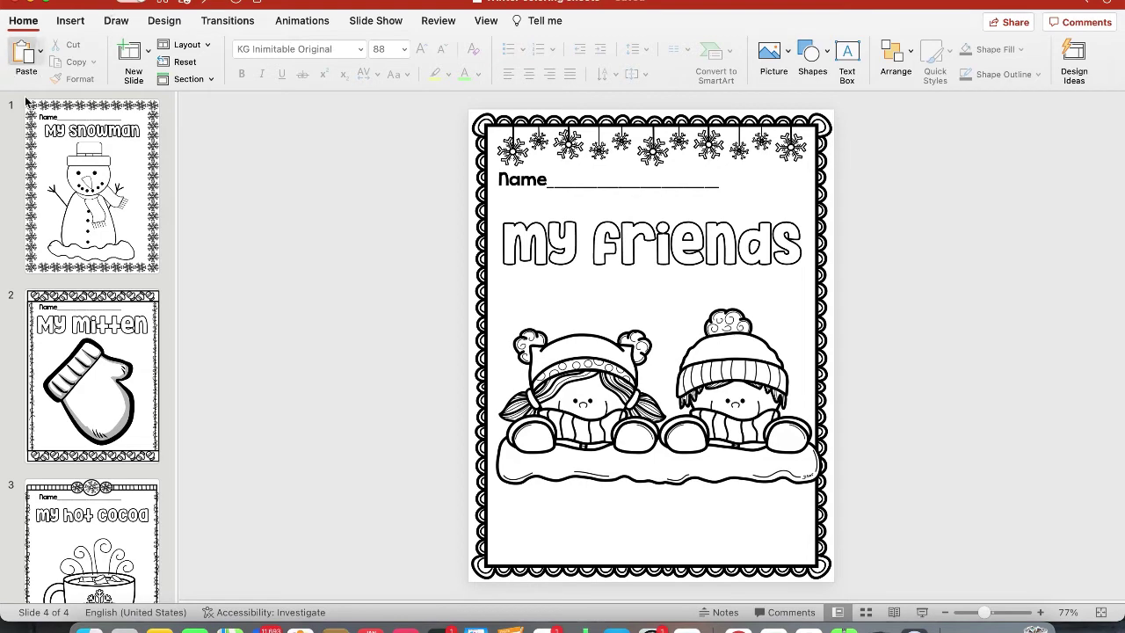
{"action": "left_click", "coordinate": [113, 161]}
{"action": "left_click", "coordinate": [132, 309]}
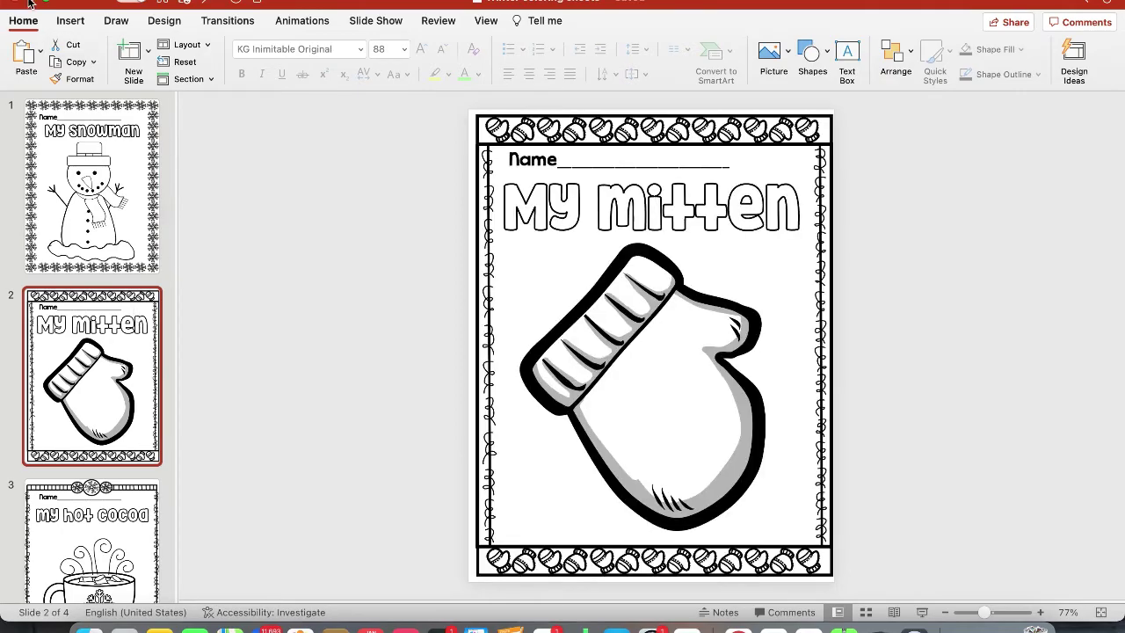
{"action": "left_click", "coordinate": [34, 3]}
{"action": "left_click", "coordinate": [155, 58]}
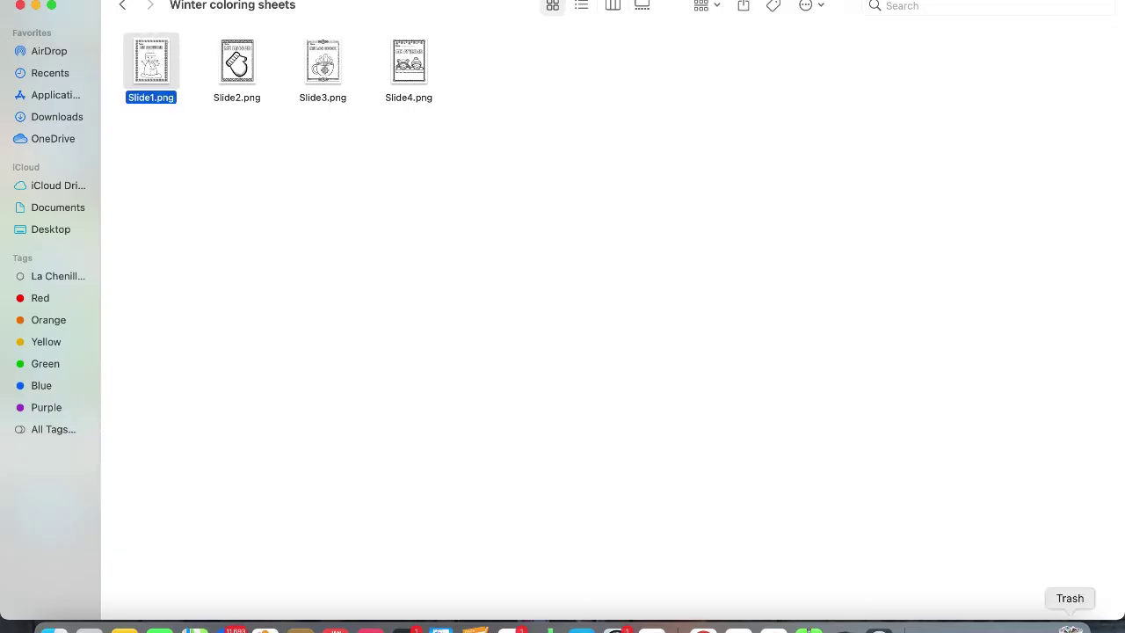
Paste the My snowman page onto the cover with a 4½ pt black border
{"action": "left_click", "coordinate": [1035, 626]}
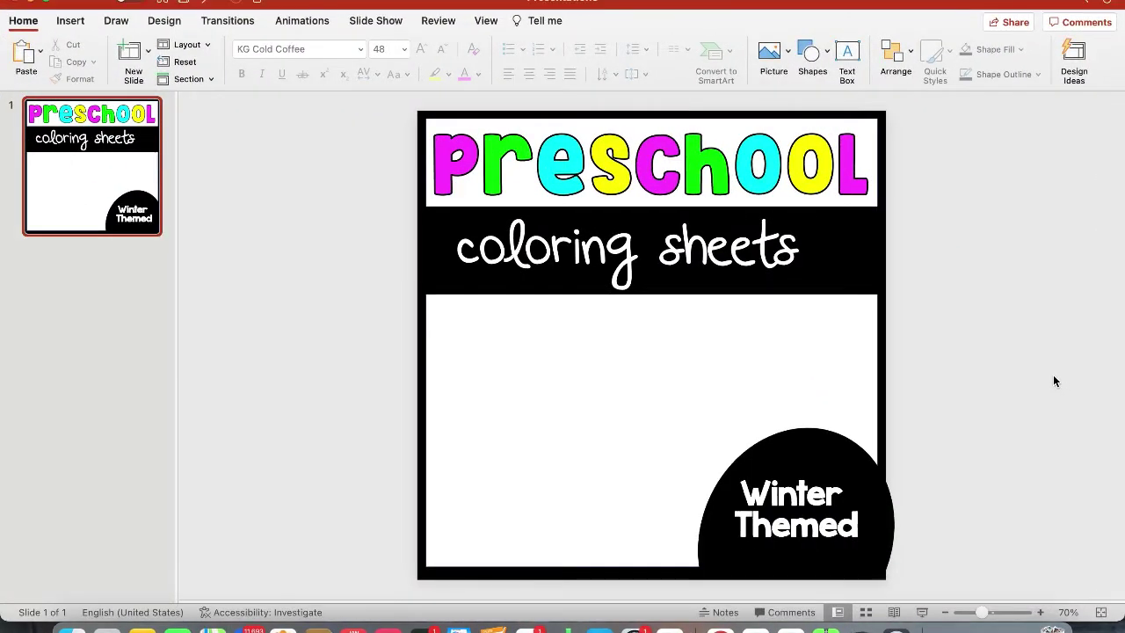
{"action": "key", "text": "super+v"}
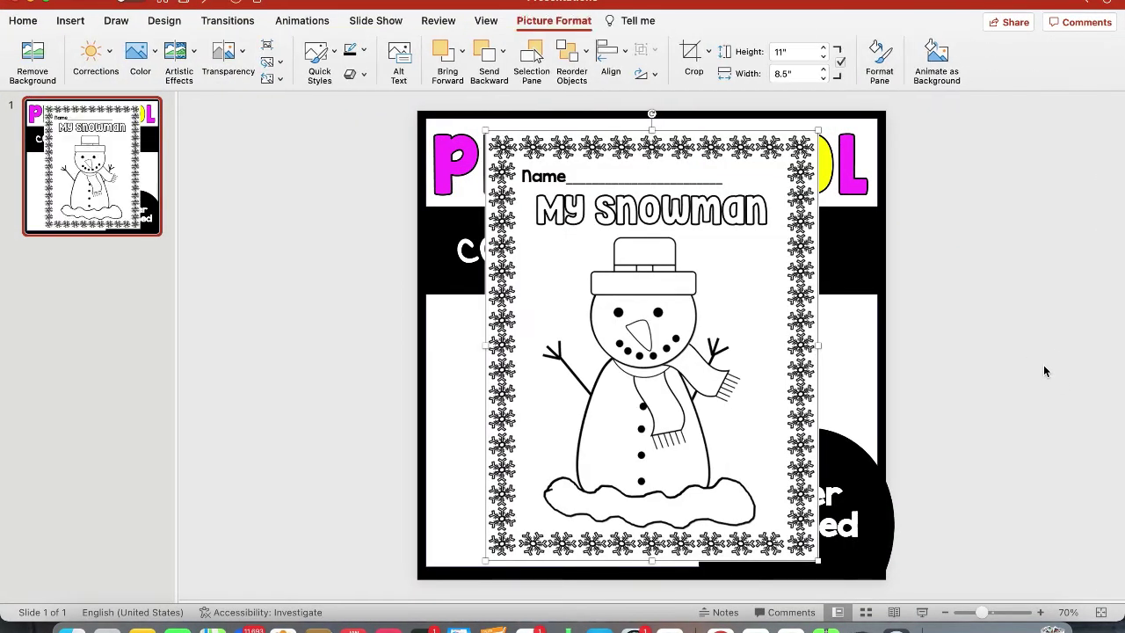
{"action": "left_click", "coordinate": [567, 21]}
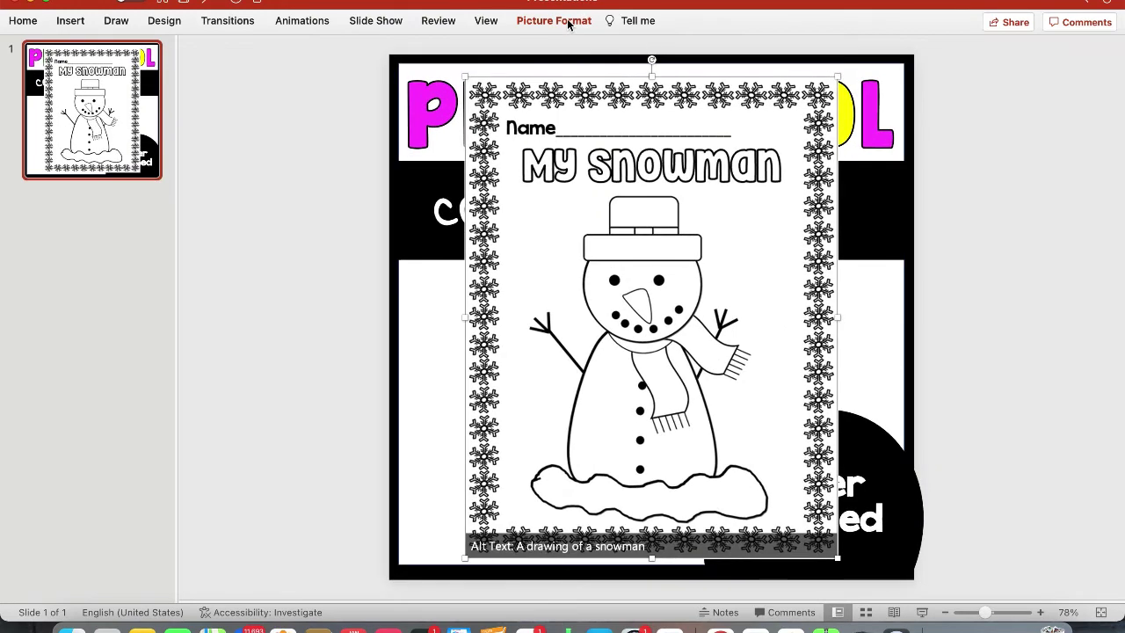
{"action": "left_click", "coordinate": [568, 21]}
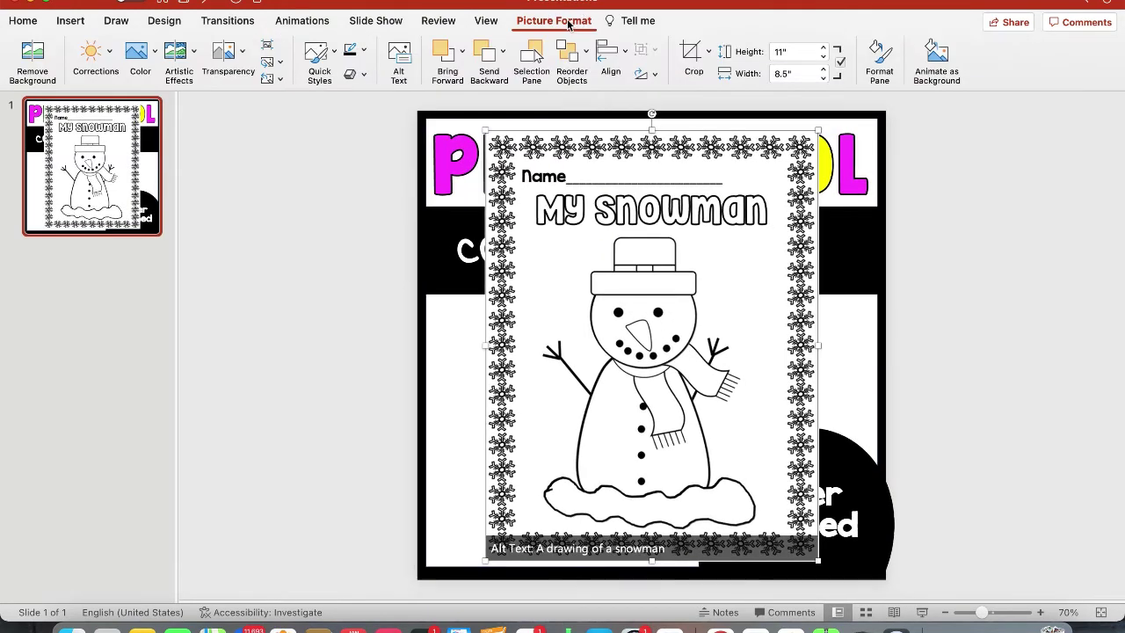
{"action": "left_click", "coordinate": [364, 53]}
{"action": "left_click", "coordinate": [369, 118]}
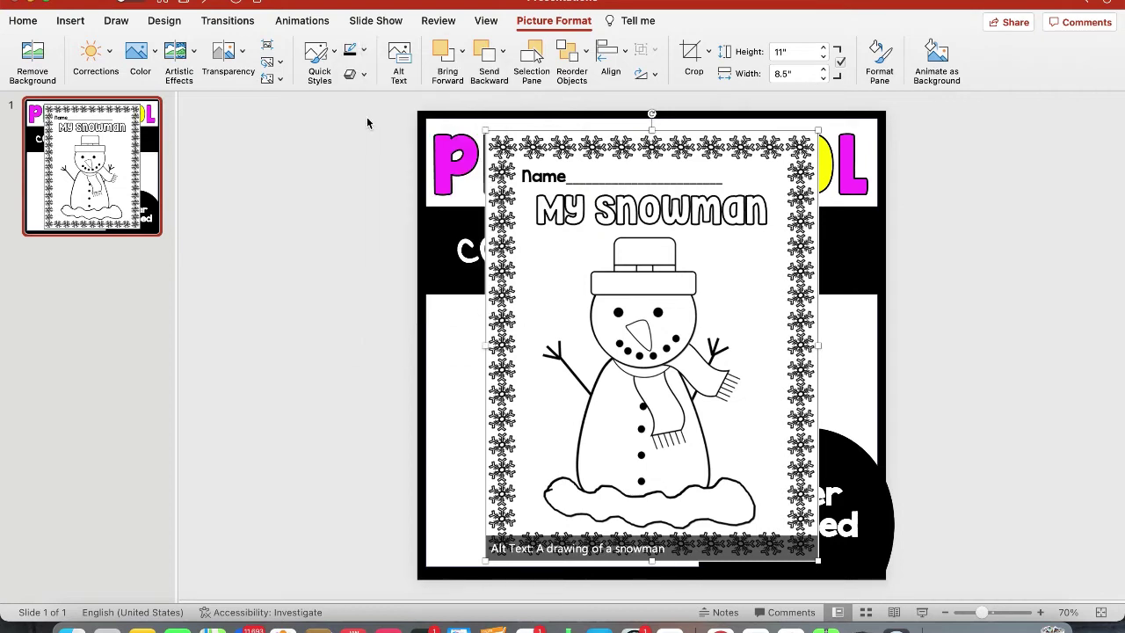
{"action": "left_click", "coordinate": [364, 53]}
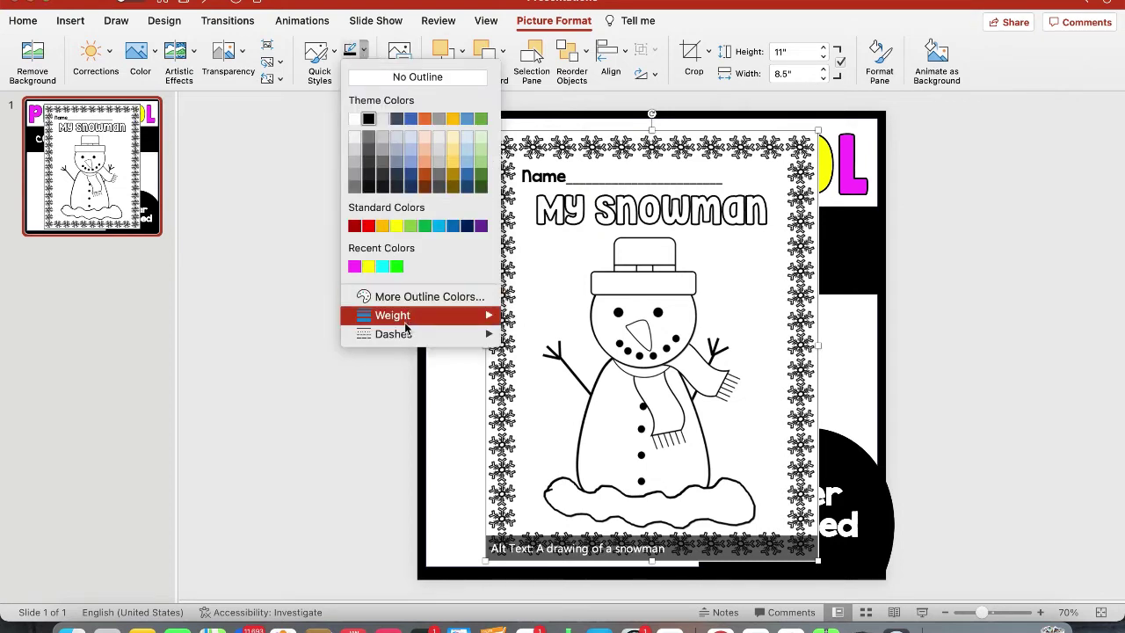
{"action": "mouse_move", "coordinate": [385, 318]}
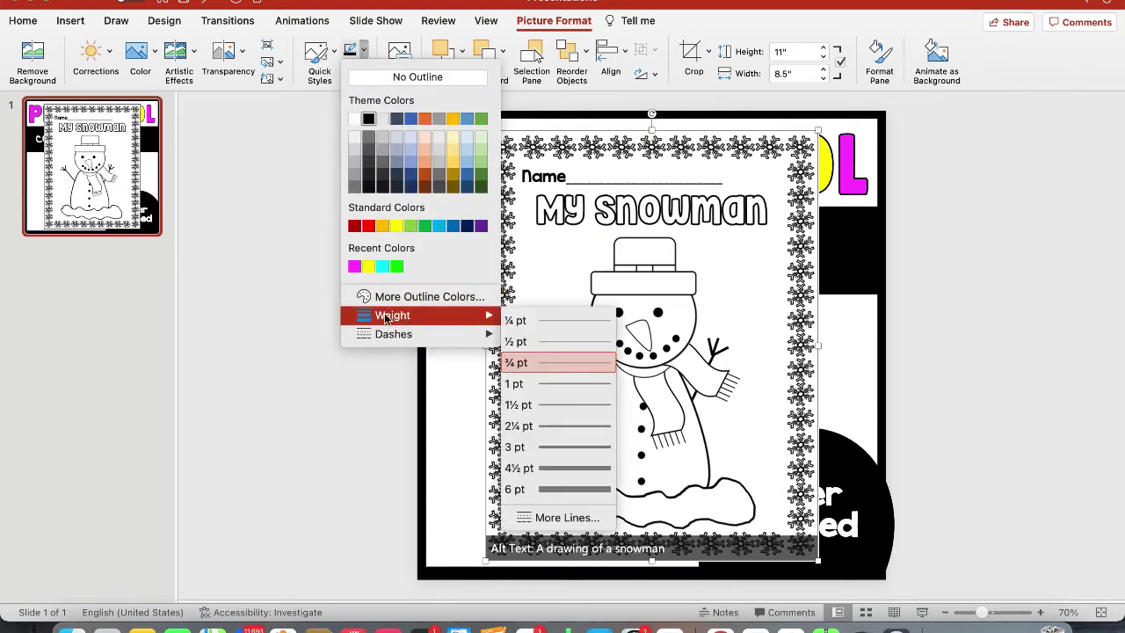
{"action": "left_click", "coordinate": [555, 466]}
Shrink the snowman page to 5.5 × 4.25 inches and place it lower left
{"action": "left_click", "coordinate": [325, 376]}
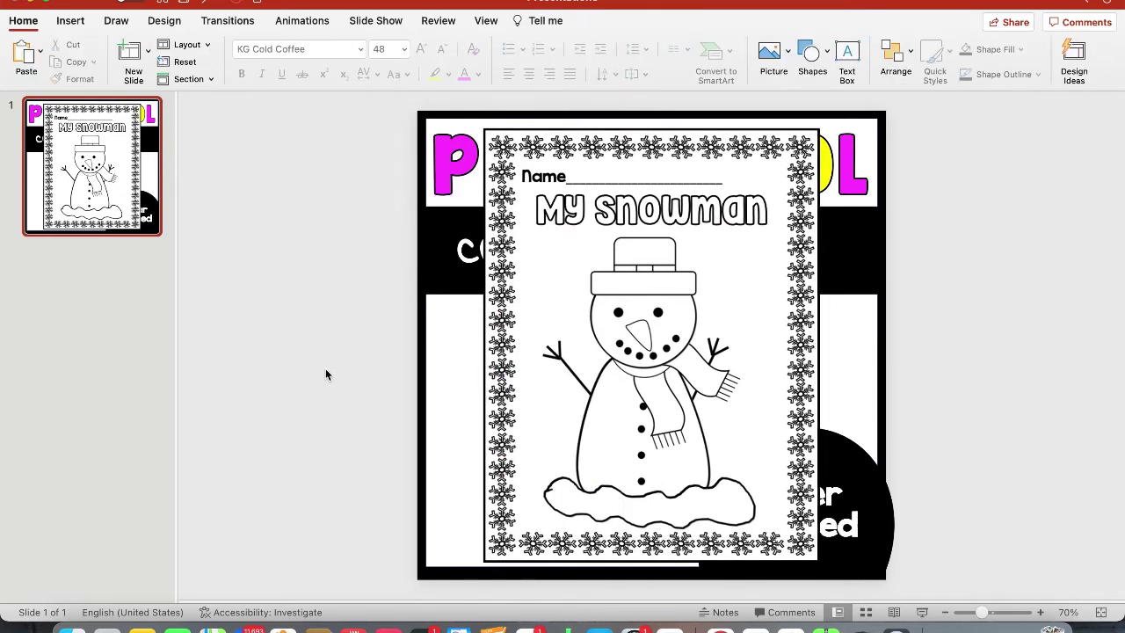
{"action": "left_click", "coordinate": [731, 203]}
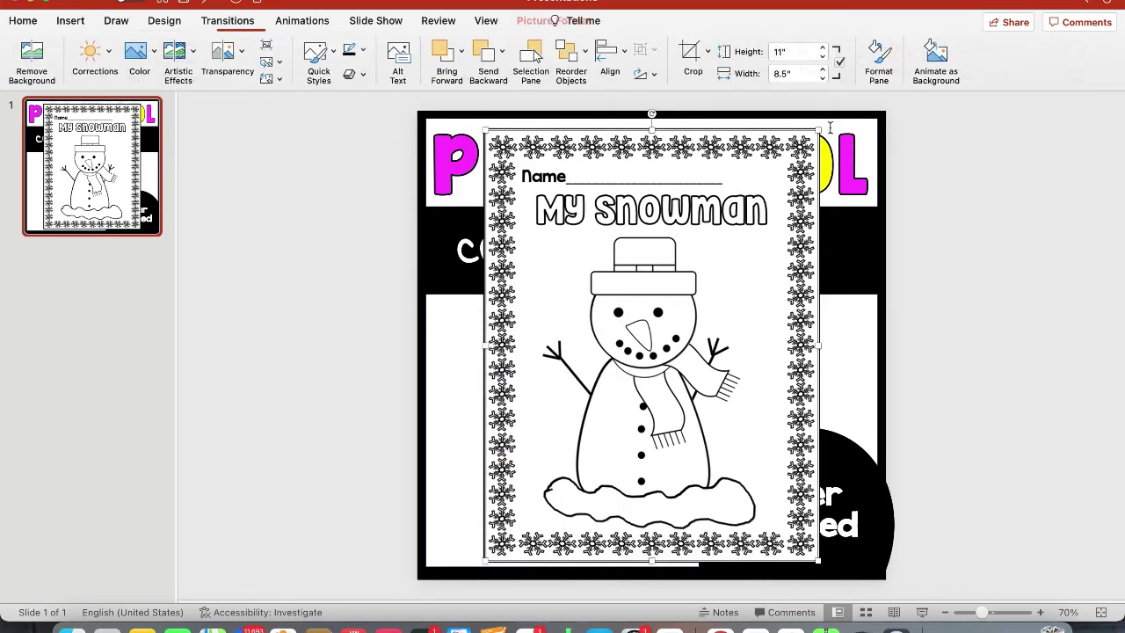
{"action": "left_click_drag", "start_coordinate": [818, 129], "coordinate": [655, 327]}
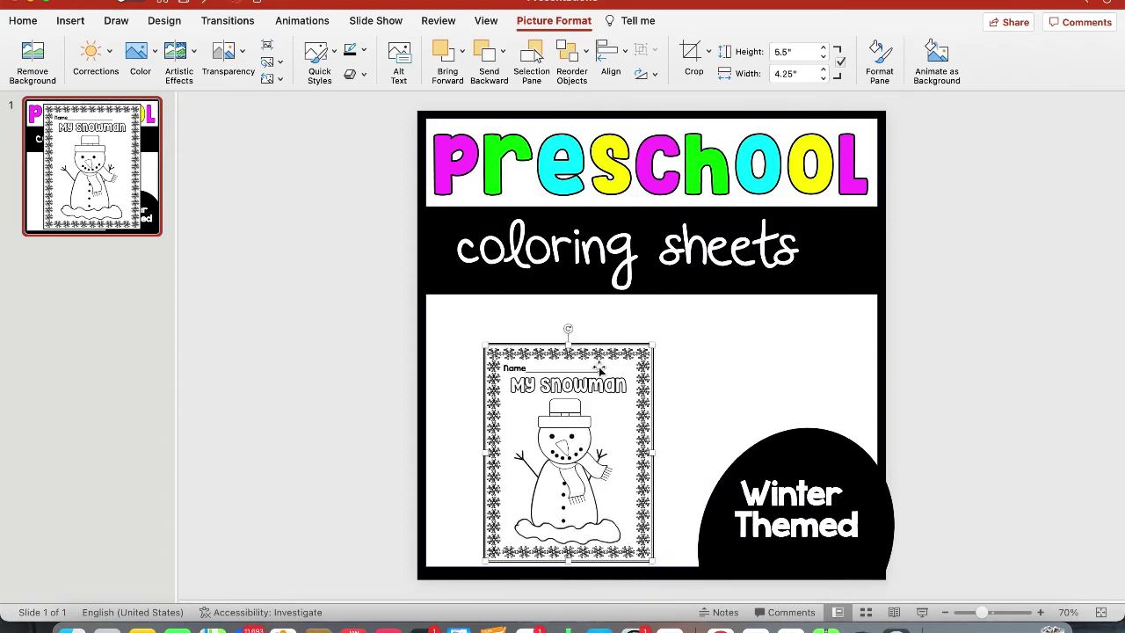
{"action": "left_click_drag", "start_coordinate": [563, 368], "coordinate": [536, 343]}
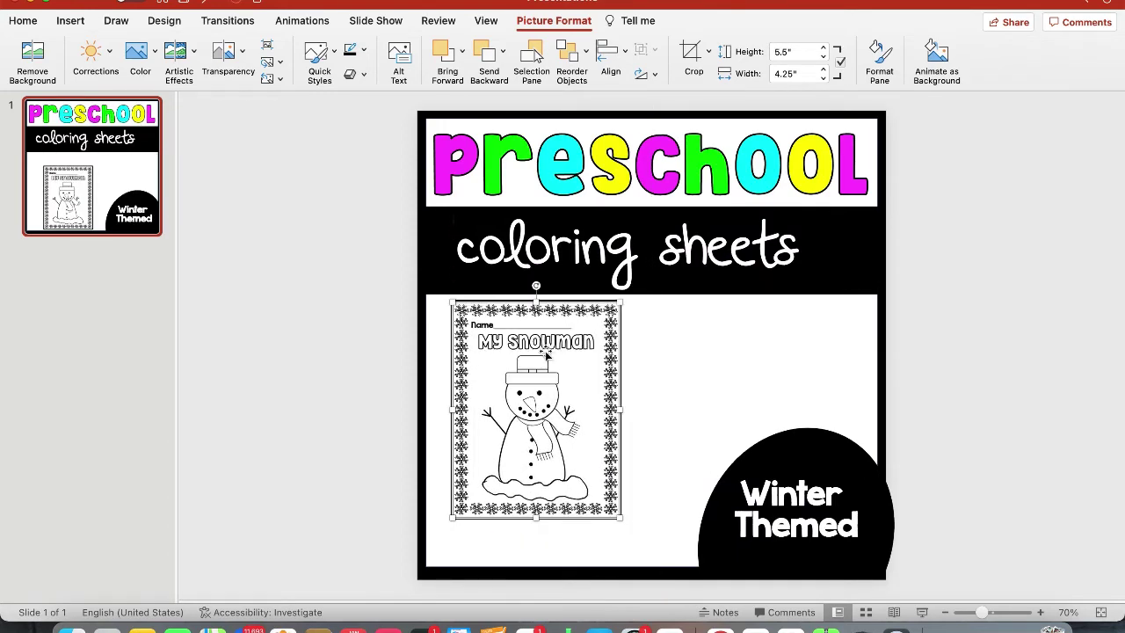
{"action": "left_click", "coordinate": [29, 6]}
Paste Slide2.png, the mitten page, onto the cover with a 4½ pt black border
{"action": "left_click", "coordinate": [237, 63]}
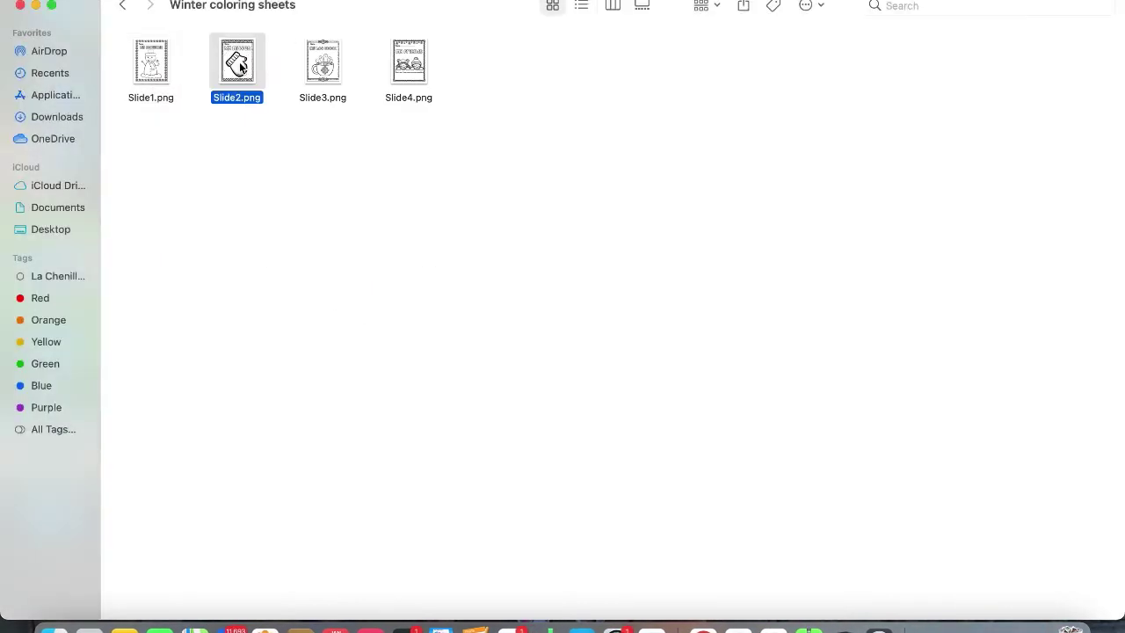
{"action": "left_click", "coordinate": [1035, 613]}
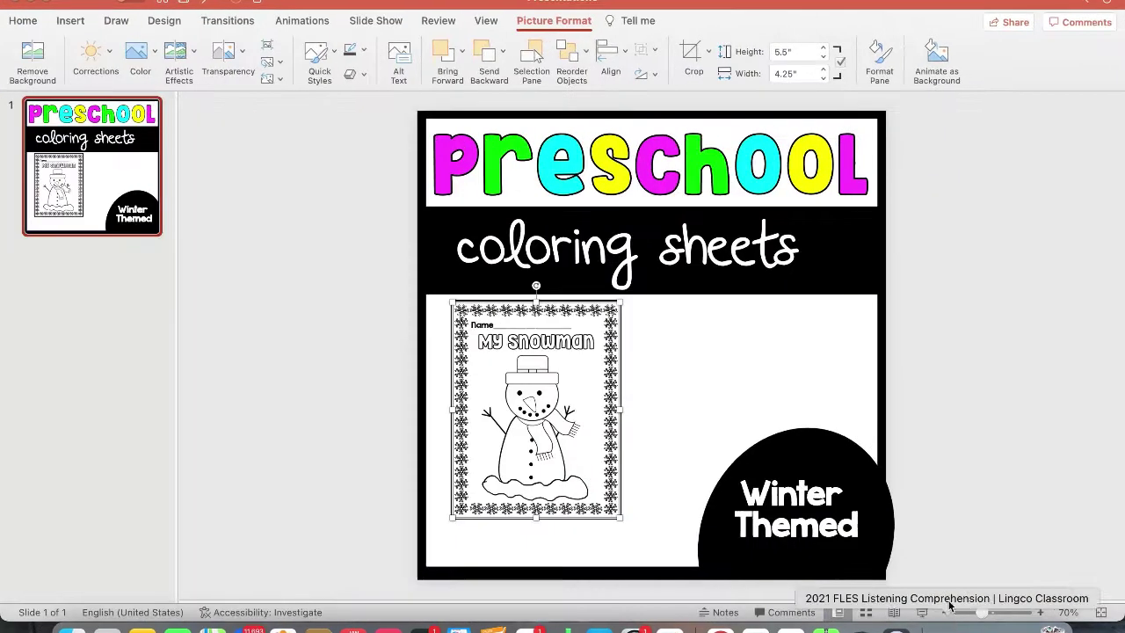
{"action": "left_click", "coordinate": [982, 412]}
{"action": "key", "text": "super+v"}
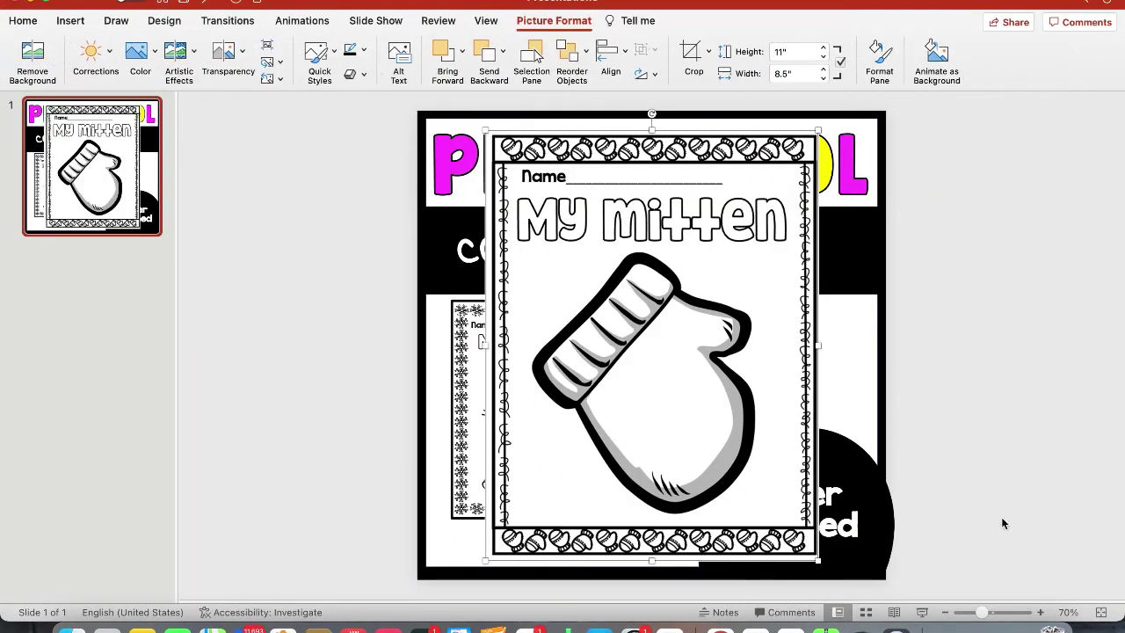
{"action": "left_click", "coordinate": [364, 51]}
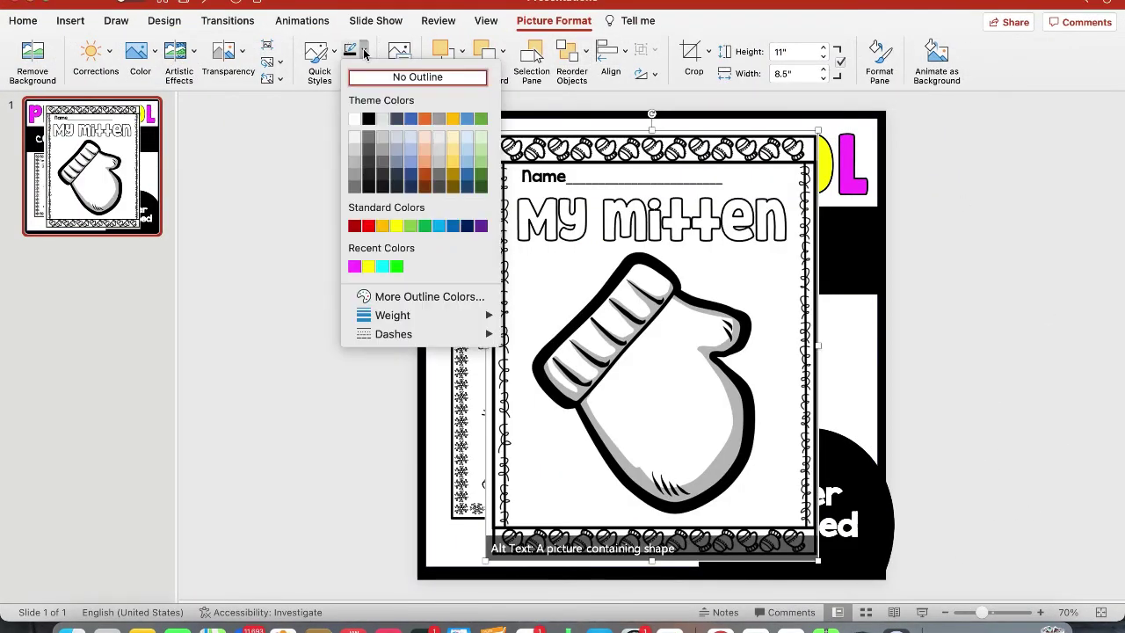
{"action": "left_click", "coordinate": [368, 118]}
{"action": "left_click", "coordinate": [366, 51]}
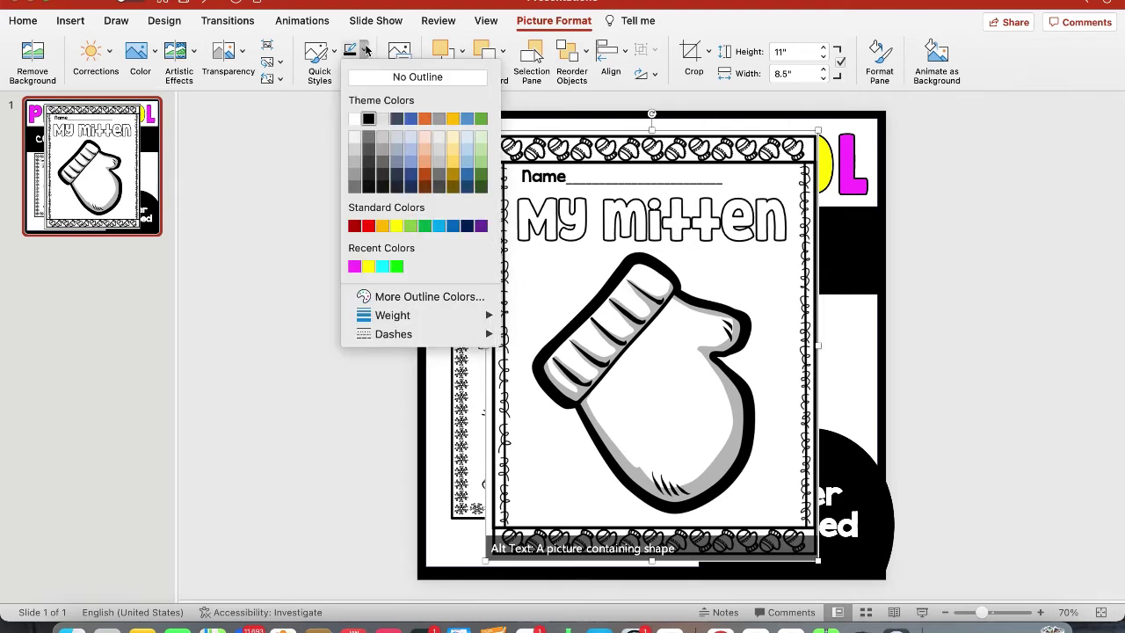
{"action": "mouse_move", "coordinate": [413, 315]}
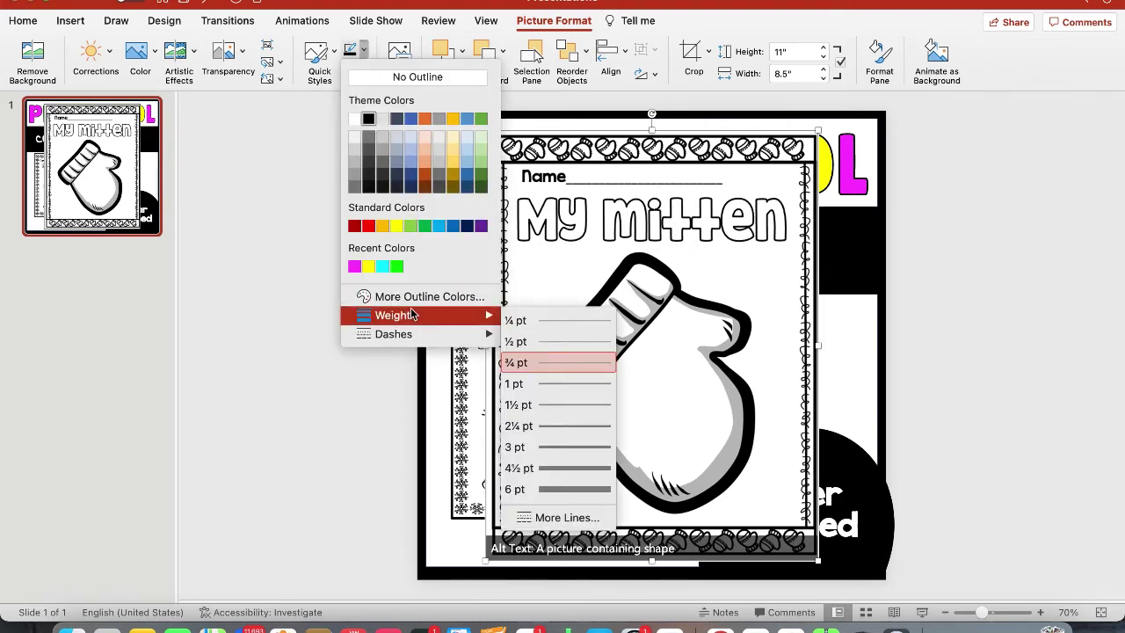
{"action": "left_click", "coordinate": [552, 467]}
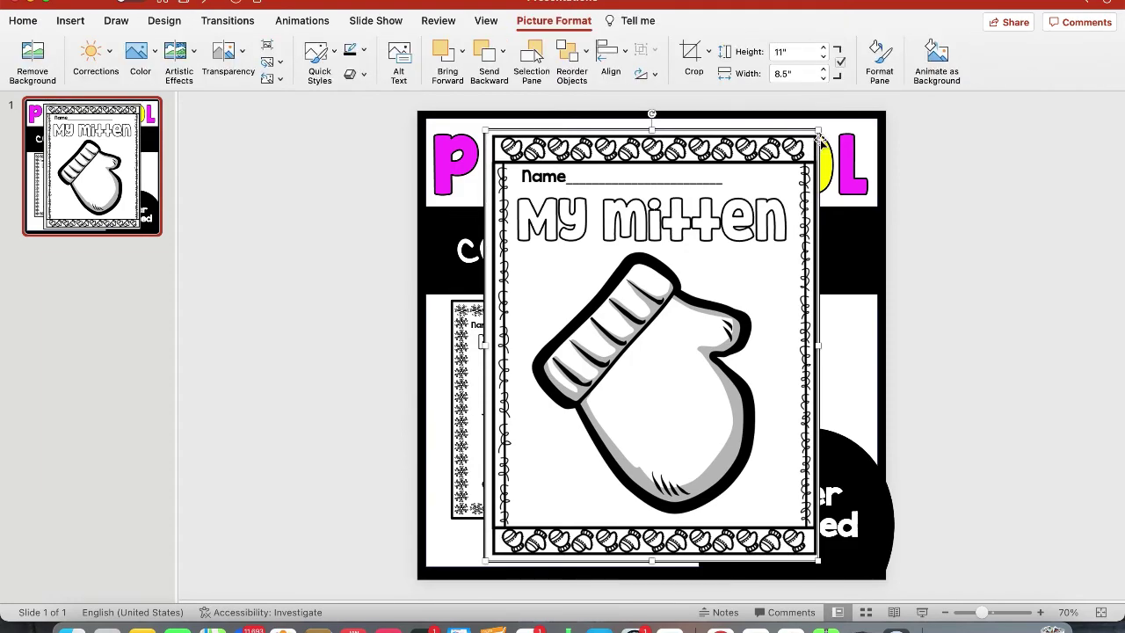
Shrink the mitten page to 4.86 × 3.76 inches beside the snowman page
{"action": "left_click_drag", "start_coordinate": [816, 134], "coordinate": [631, 371]}
{"action": "left_click_drag", "start_coordinate": [557, 465], "coordinate": [650, 400]}
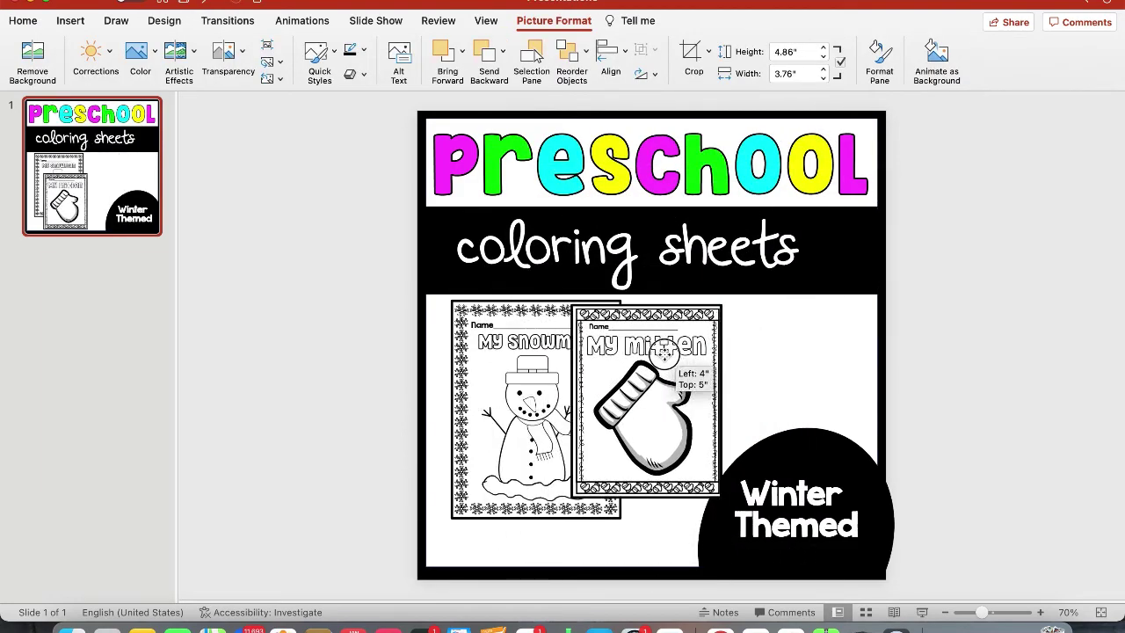
{"action": "left_click", "coordinate": [33, 5]}
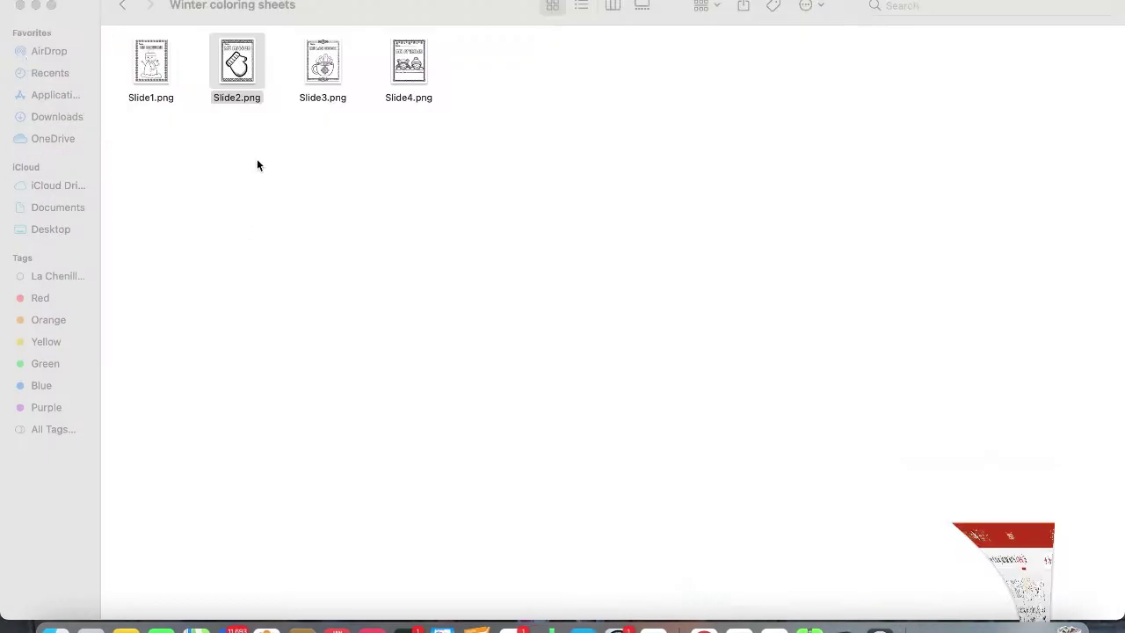
Paste Slide3.png, the hot cocoa page, onto the cover with a 4½ pt border
{"action": "left_click", "coordinate": [309, 65]}
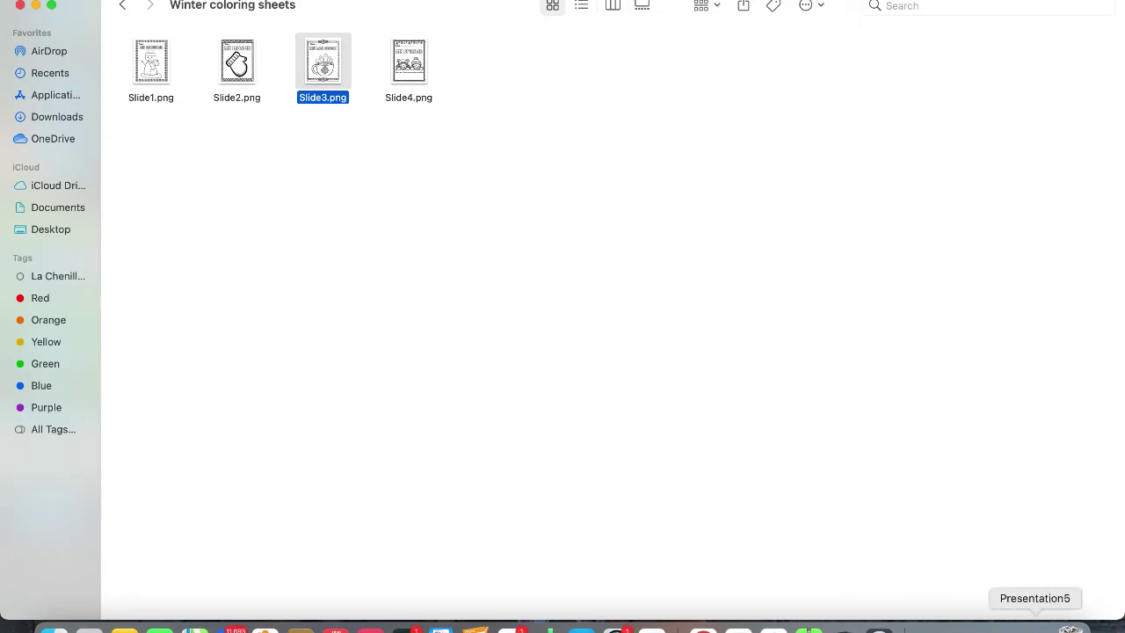
{"action": "left_click", "coordinate": [1035, 628]}
{"action": "left_click", "coordinate": [1035, 486]}
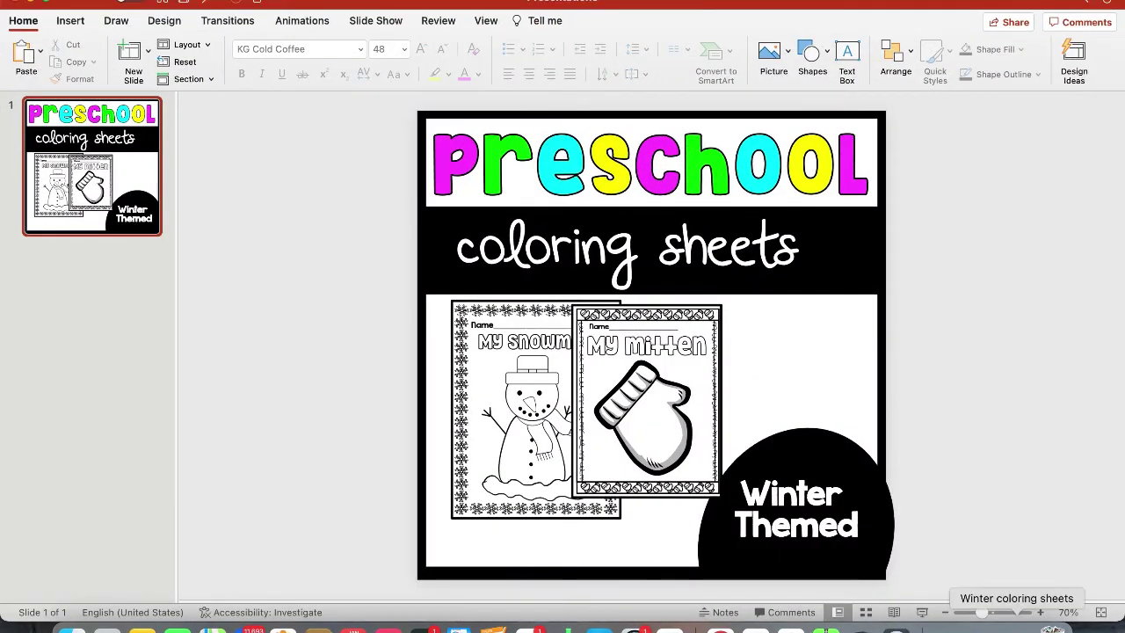
{"action": "key", "text": "super+v"}
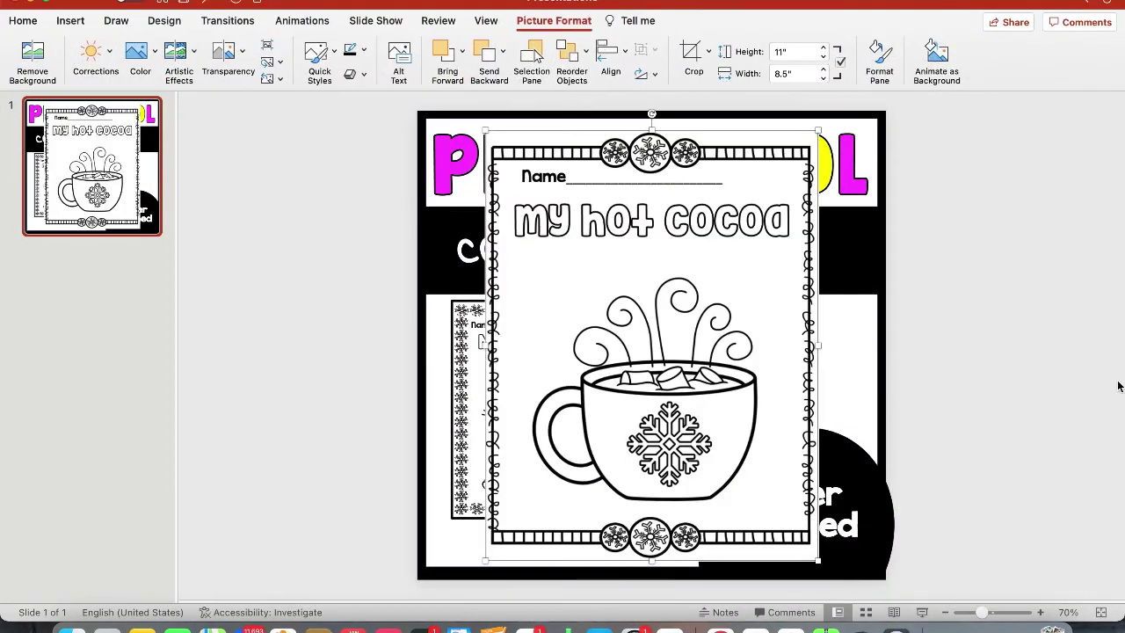
{"action": "left_click", "coordinate": [362, 53]}
{"action": "mouse_move", "coordinate": [376, 316]}
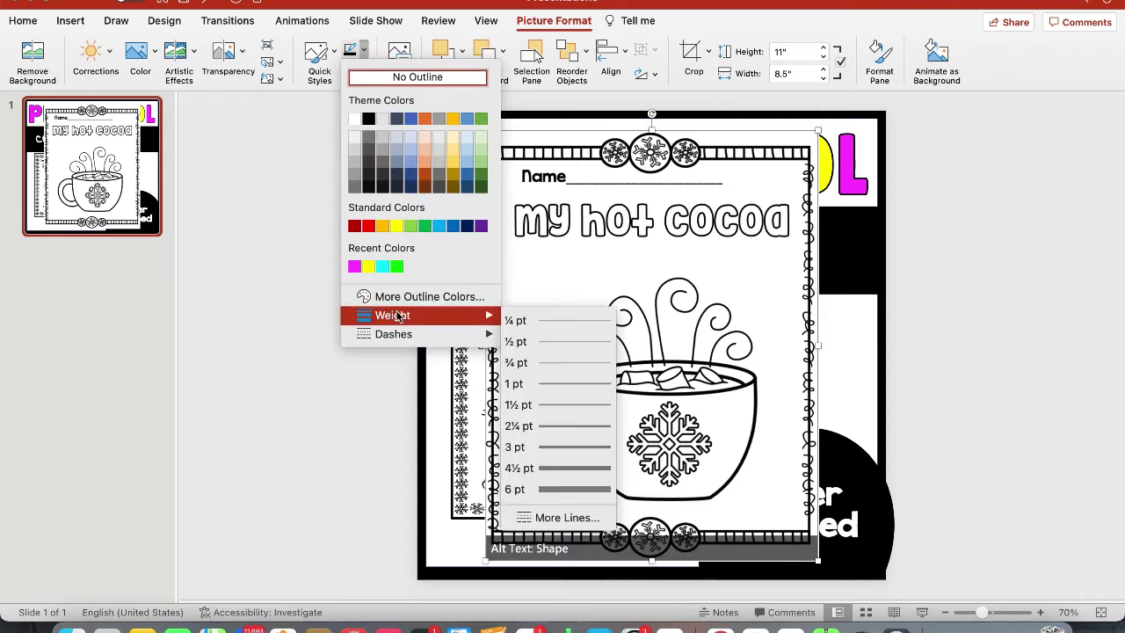
{"action": "left_click", "coordinate": [528, 468]}
Shrink the hot cocoa page into the lower left of the slide
{"action": "left_click", "coordinate": [330, 396]}
{"action": "left_click", "coordinate": [722, 218]}
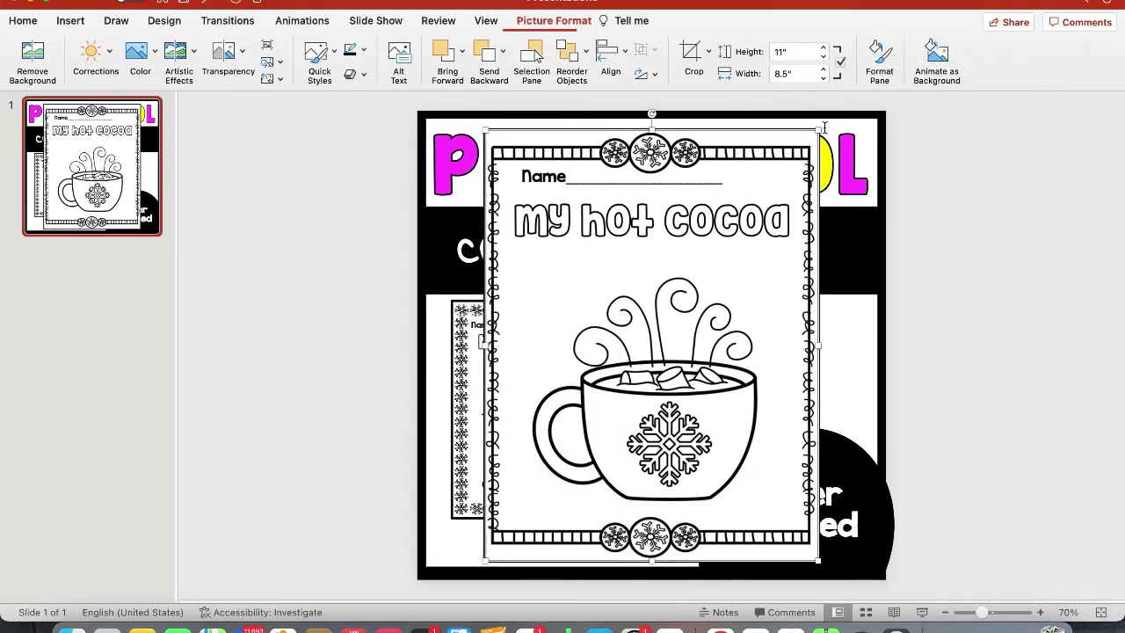
{"action": "left_click_drag", "start_coordinate": [819, 130], "coordinate": [686, 286]}
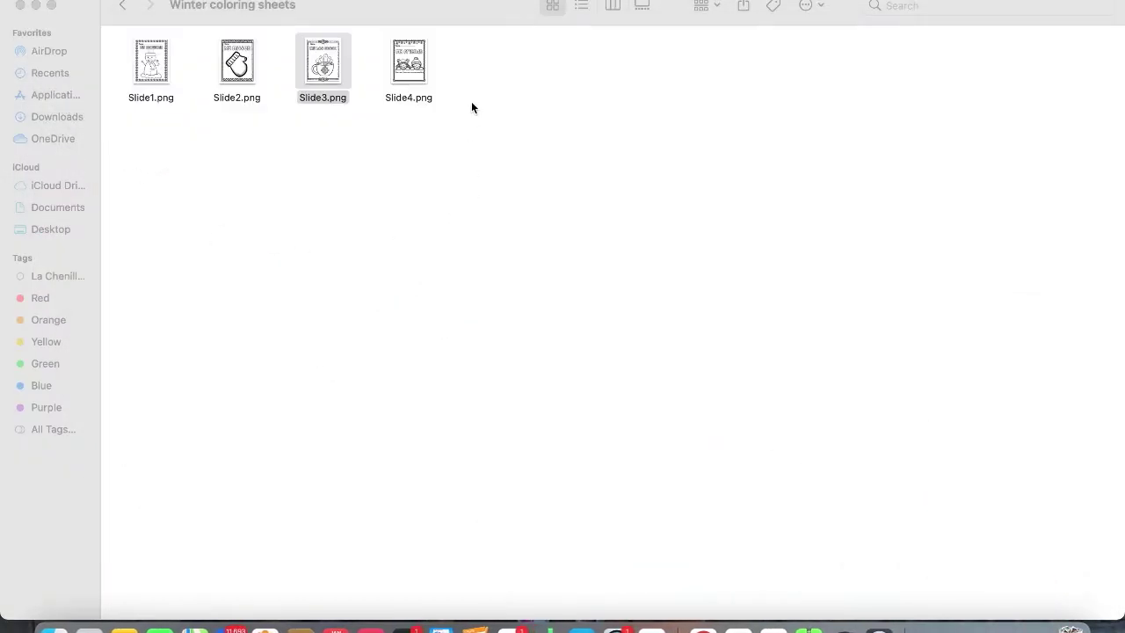
{"action": "left_click", "coordinate": [393, 64]}
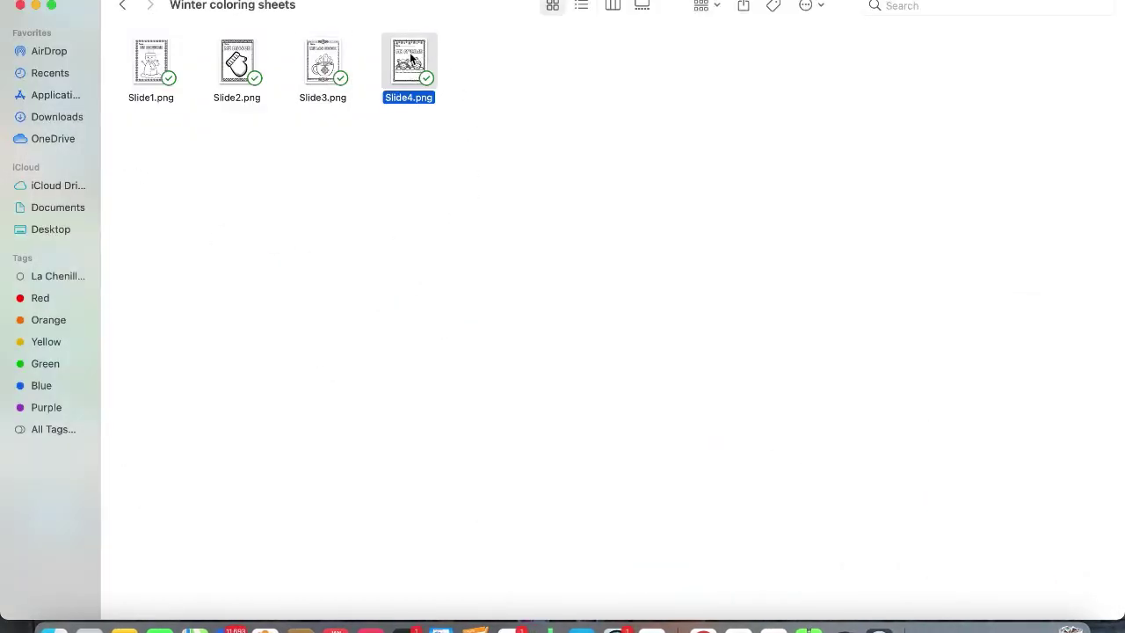
Paste the my friends page with a 3 pt border and shrink it from its top-right corner
{"action": "left_click", "coordinate": [1029, 626]}
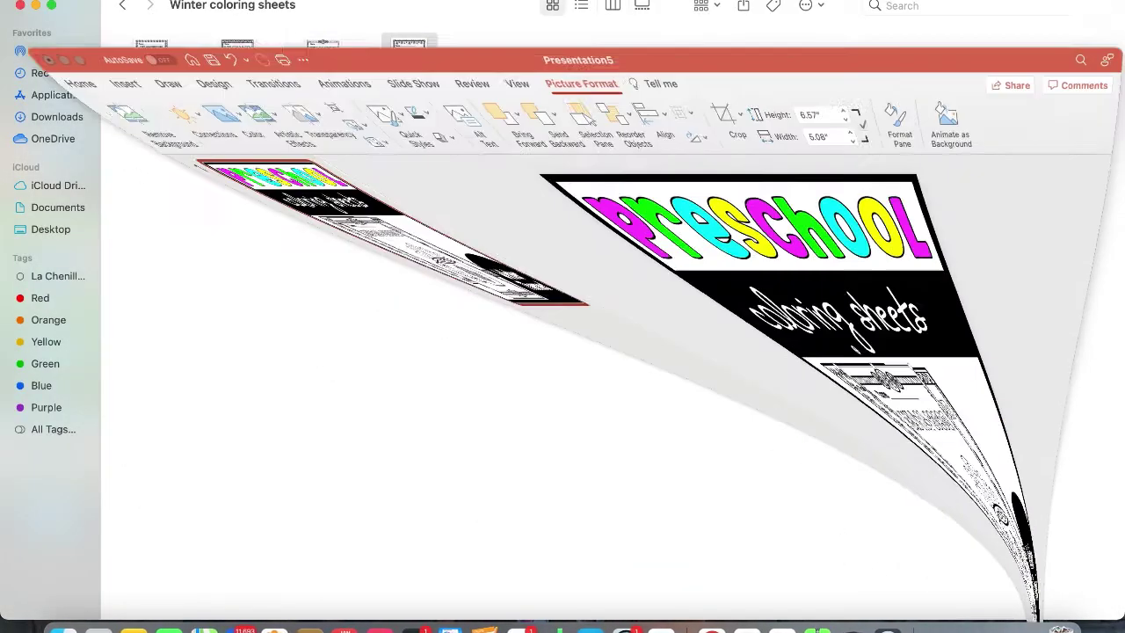
{"action": "left_click", "coordinate": [1010, 347]}
{"action": "key", "text": "super+v"}
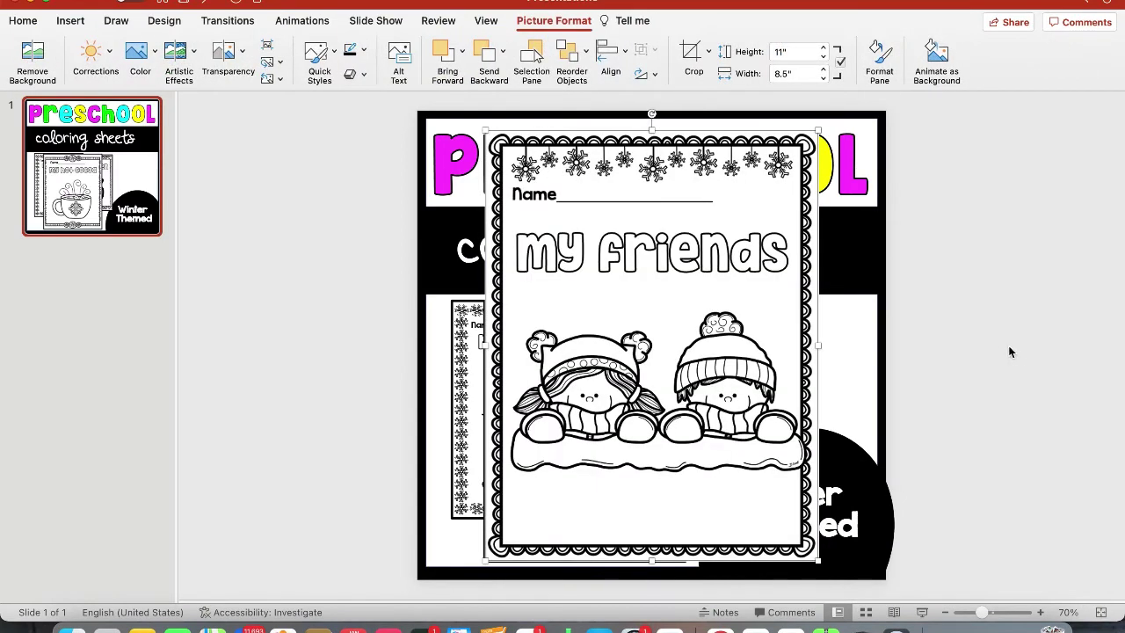
{"action": "left_click", "coordinate": [364, 50]}
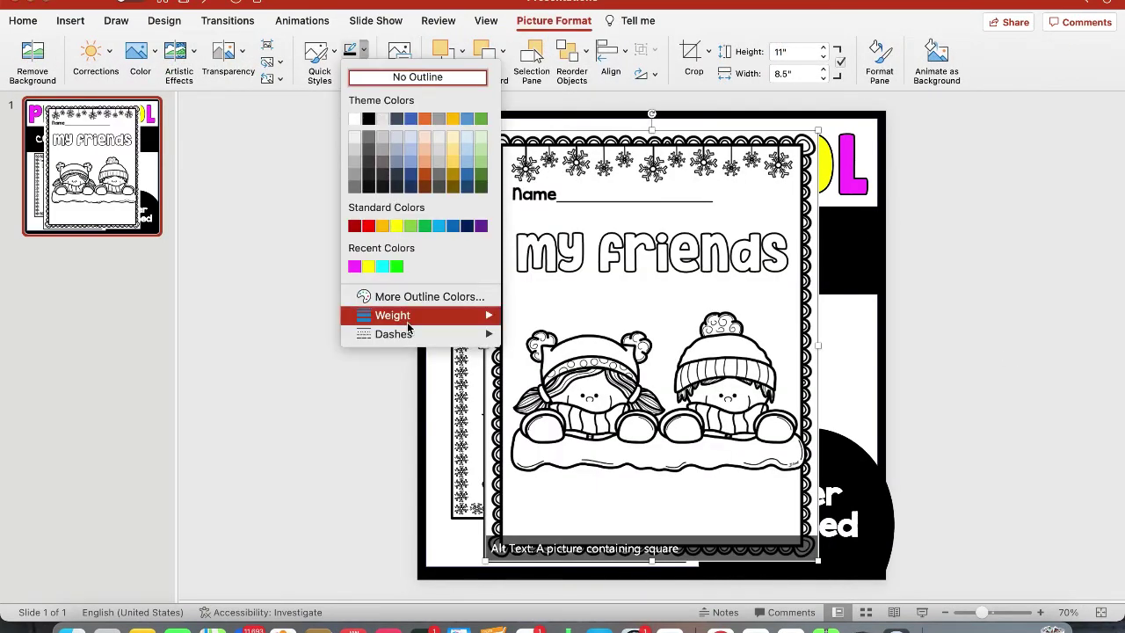
{"action": "mouse_move", "coordinate": [409, 316]}
{"action": "left_click", "coordinate": [577, 451]}
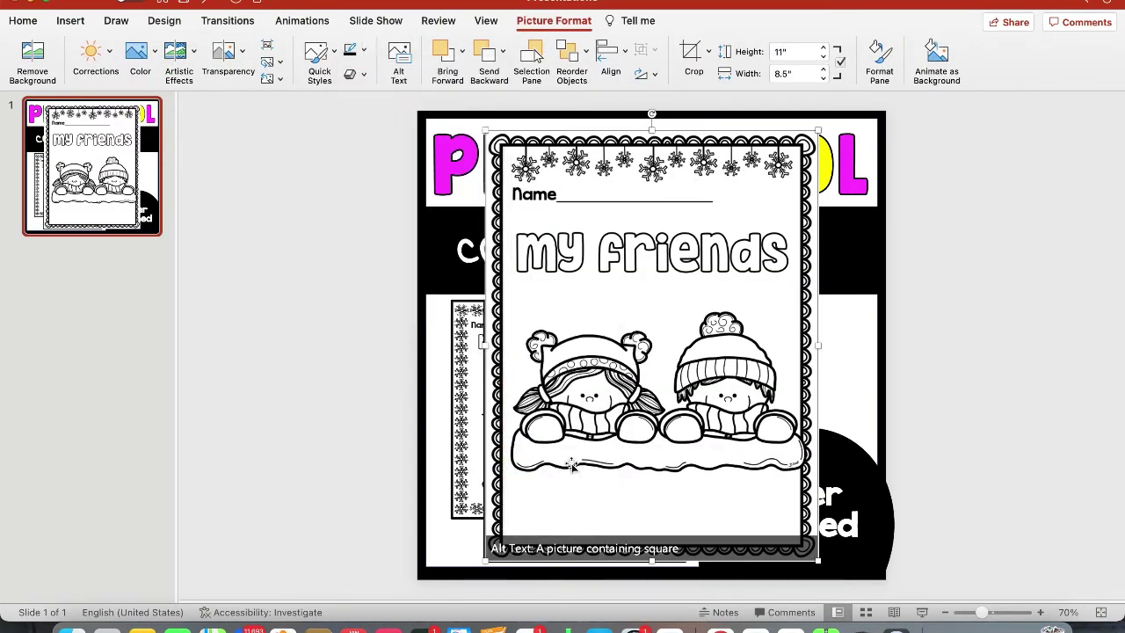
{"action": "left_click", "coordinate": [326, 409]}
{"action": "left_click", "coordinate": [758, 289]}
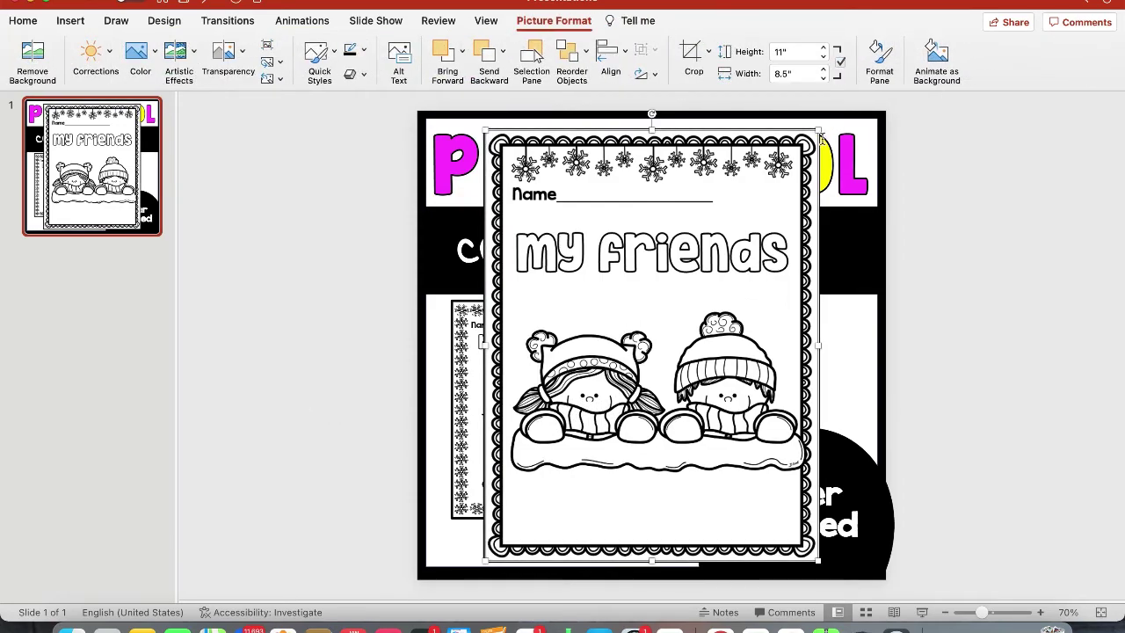
{"action": "left_click_drag", "start_coordinate": [818, 132], "coordinate": [715, 310]}
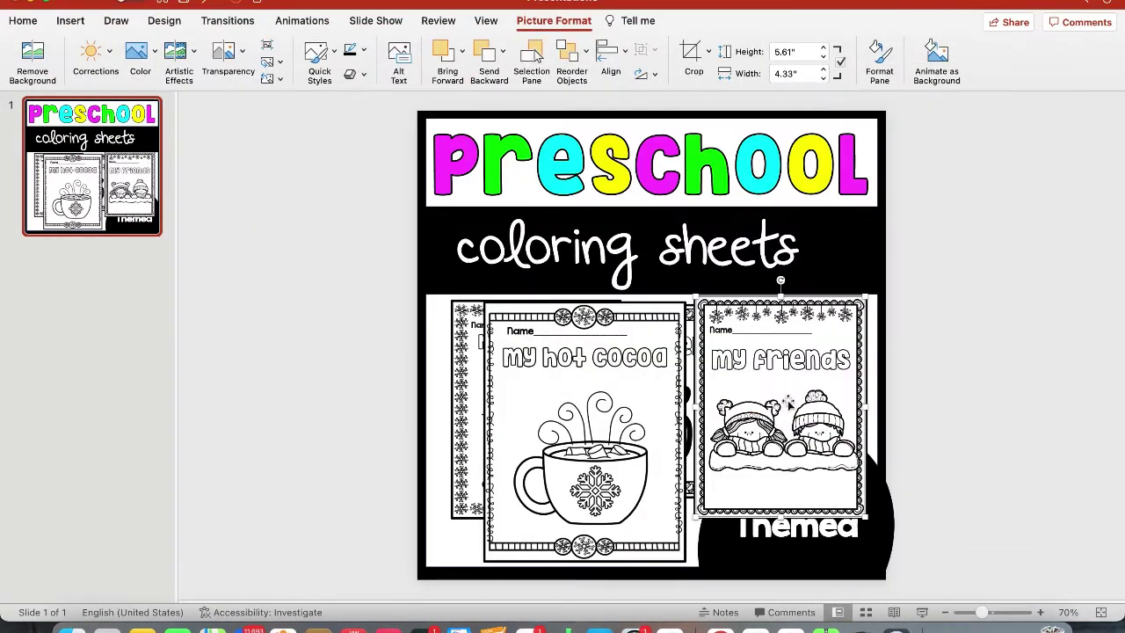
Move friends and hot cocoa pages off-slide left, tilt the mitten at right, nudge the snowman
{"action": "left_click_drag", "start_coordinate": [773, 378], "coordinate": [335, 232]}
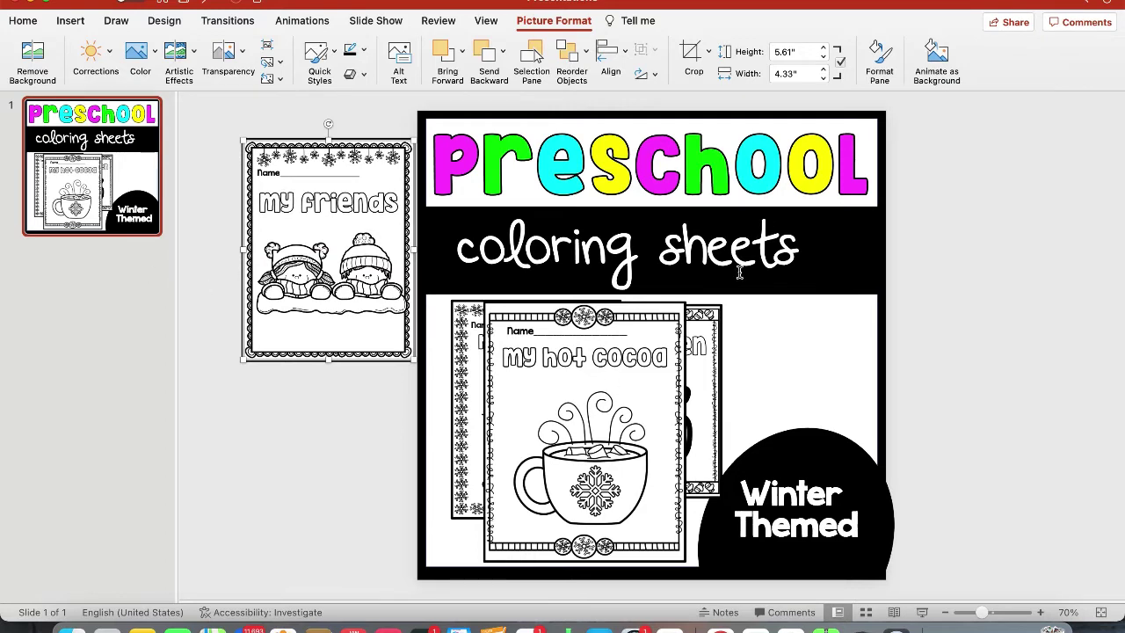
{"action": "left_click_drag", "start_coordinate": [670, 393], "coordinate": [388, 398]}
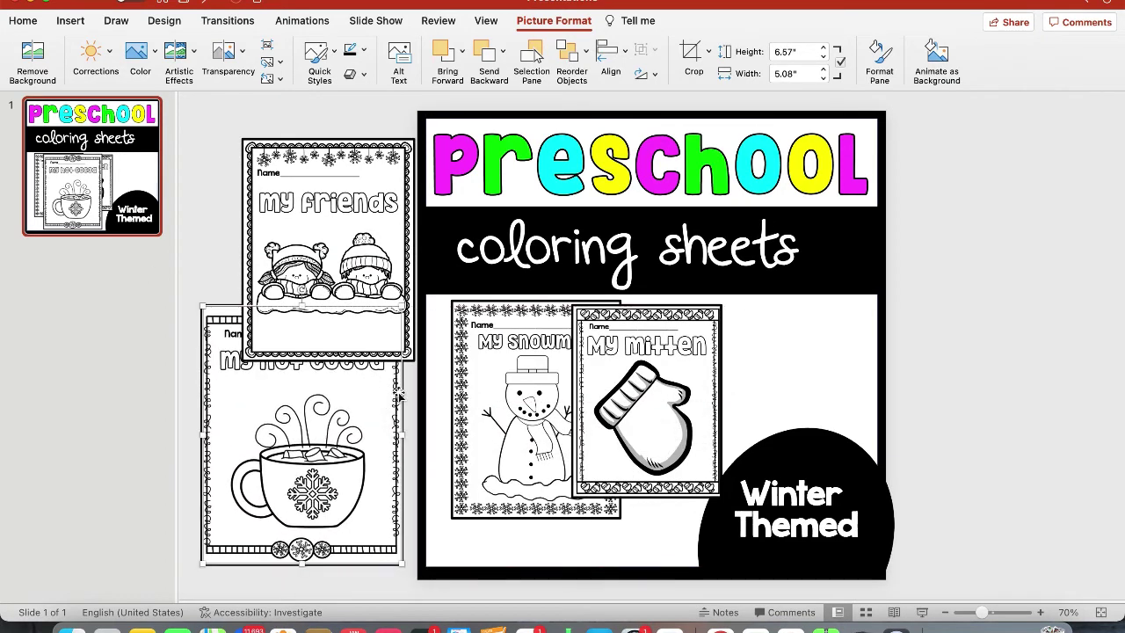
{"action": "left_click_drag", "start_coordinate": [709, 361], "coordinate": [854, 329]}
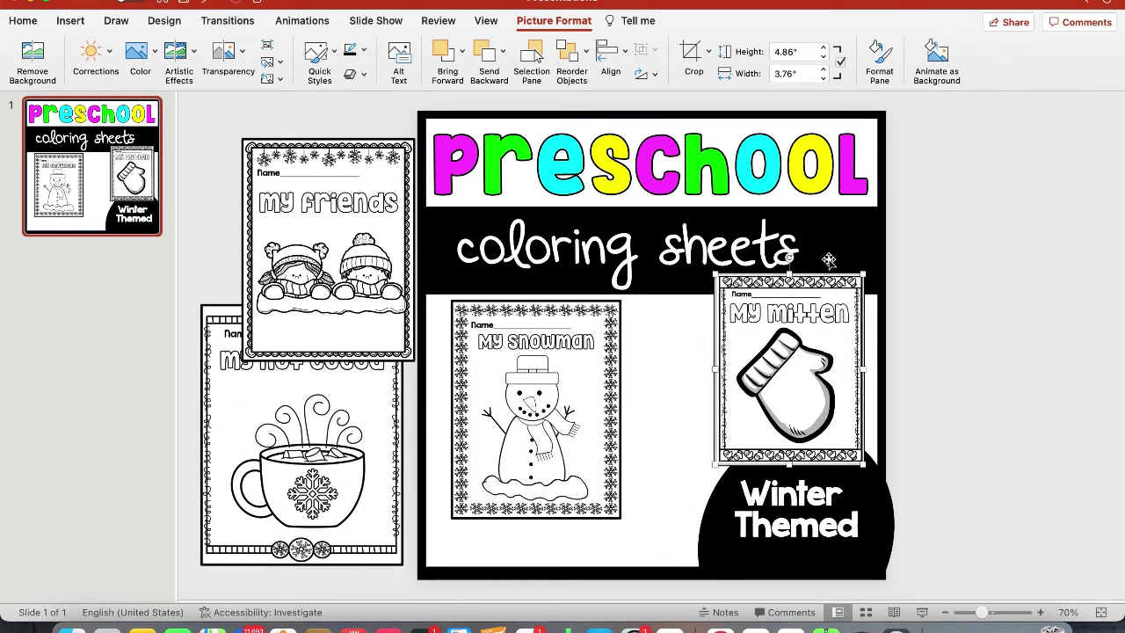
{"action": "left_click_drag", "start_coordinate": [785, 256], "coordinate": [808, 267]}
{"action": "left_click_drag", "start_coordinate": [582, 387], "coordinate": [701, 385]}
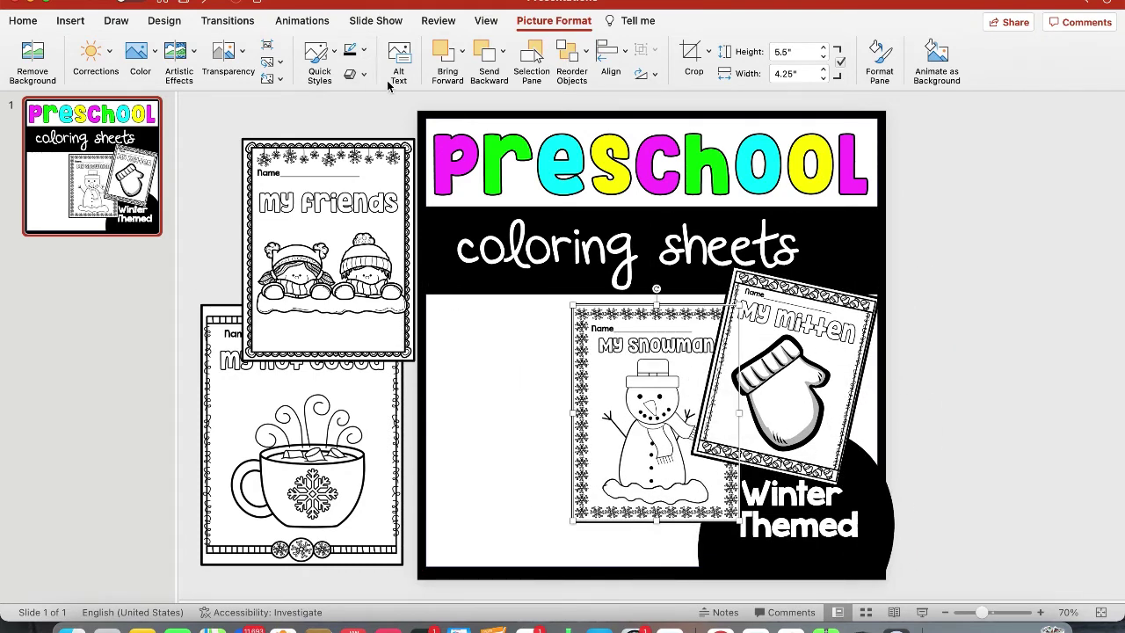
Bring the snowman sheet to the front and move it up over the mitten sheet
{"action": "left_click", "coordinate": [465, 54]}
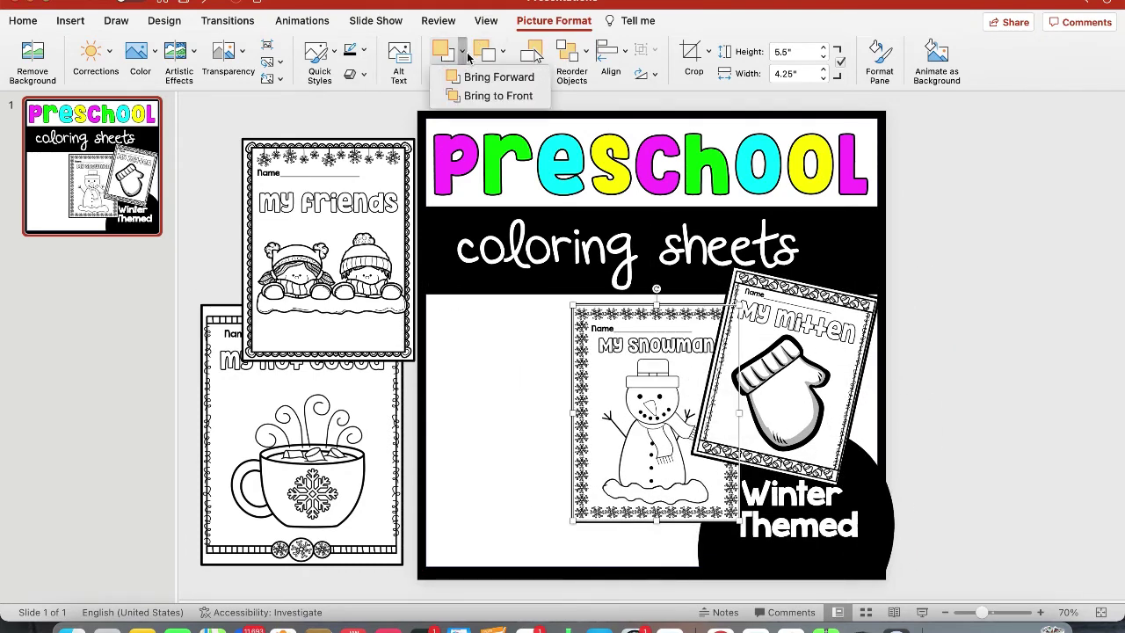
{"action": "left_click", "coordinate": [507, 97]}
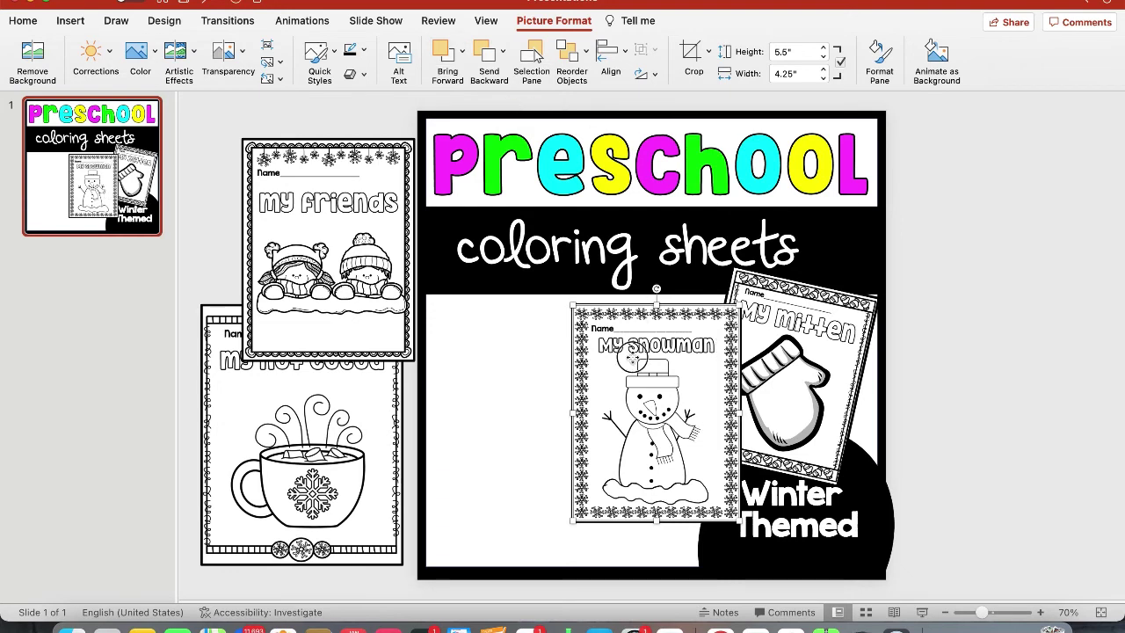
{"action": "left_click_drag", "start_coordinate": [634, 355], "coordinate": [765, 329]}
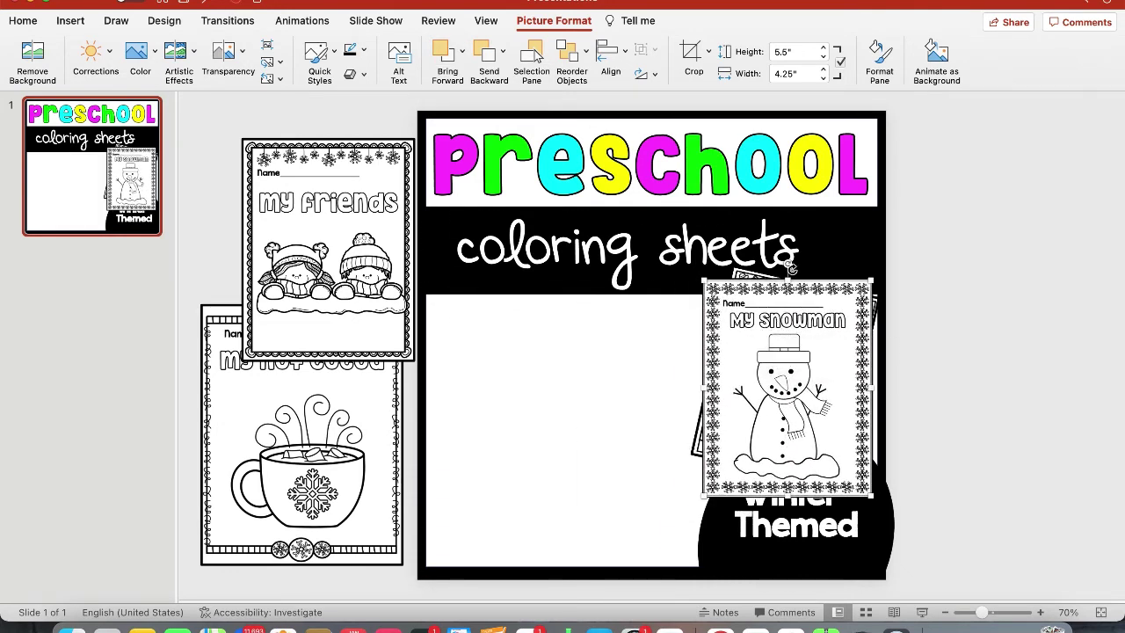
Tilt the snowman sheet to about 12.87°, shrink it to uncover Winter, and shift it left
{"action": "mouse_move", "coordinate": [792, 268]}
{"action": "left_mouse_down"}
{"action": "mouse_move", "coordinate": [813, 280]}
{"action": "mouse_move", "coordinate": [796, 256]}
{"action": "left_mouse_up"}
{"action": "left_click_drag", "start_coordinate": [774, 374], "coordinate": [789, 369]}
{"action": "mouse_move", "coordinate": [812, 286]}
{"action": "left_mouse_down"}
{"action": "mouse_move", "coordinate": [825, 264]}
{"action": "mouse_move", "coordinate": [823, 273]}
{"action": "left_mouse_up"}
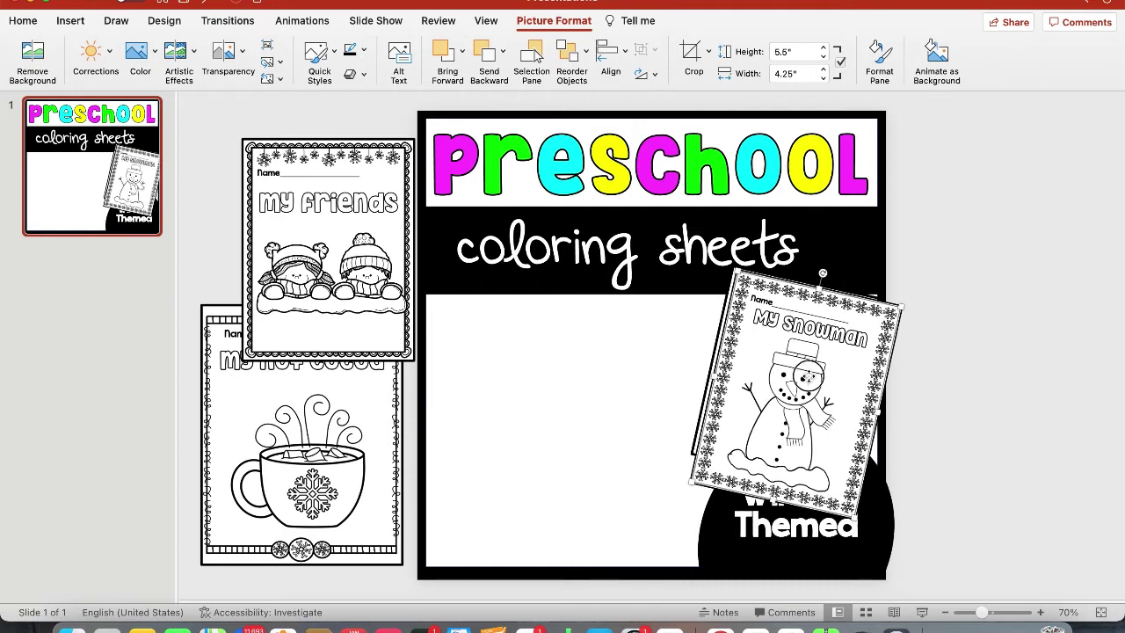
{"action": "left_click_drag", "start_coordinate": [807, 375], "coordinate": [794, 369]}
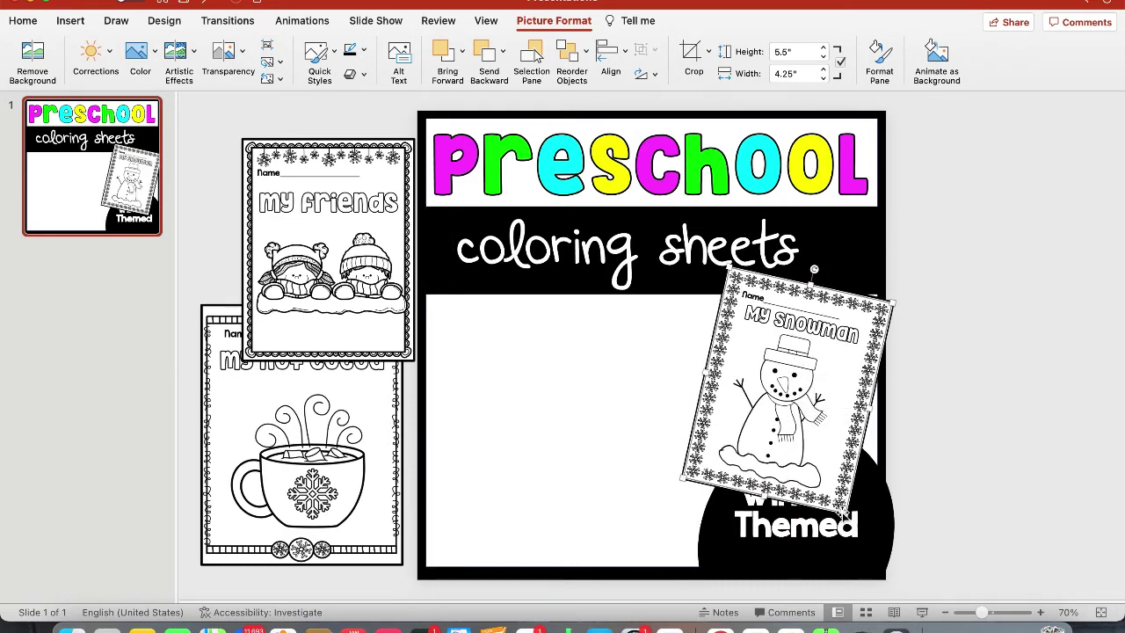
{"action": "left_click_drag", "start_coordinate": [846, 508], "coordinate": [833, 482]}
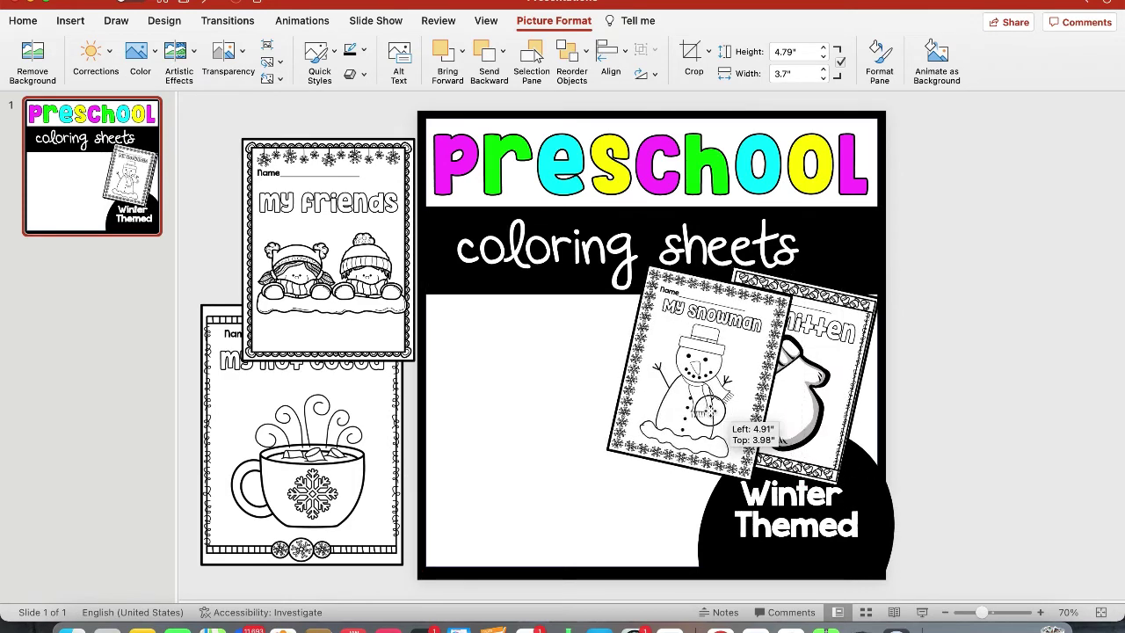
{"action": "left_click_drag", "start_coordinate": [715, 414], "coordinate": [686, 398]}
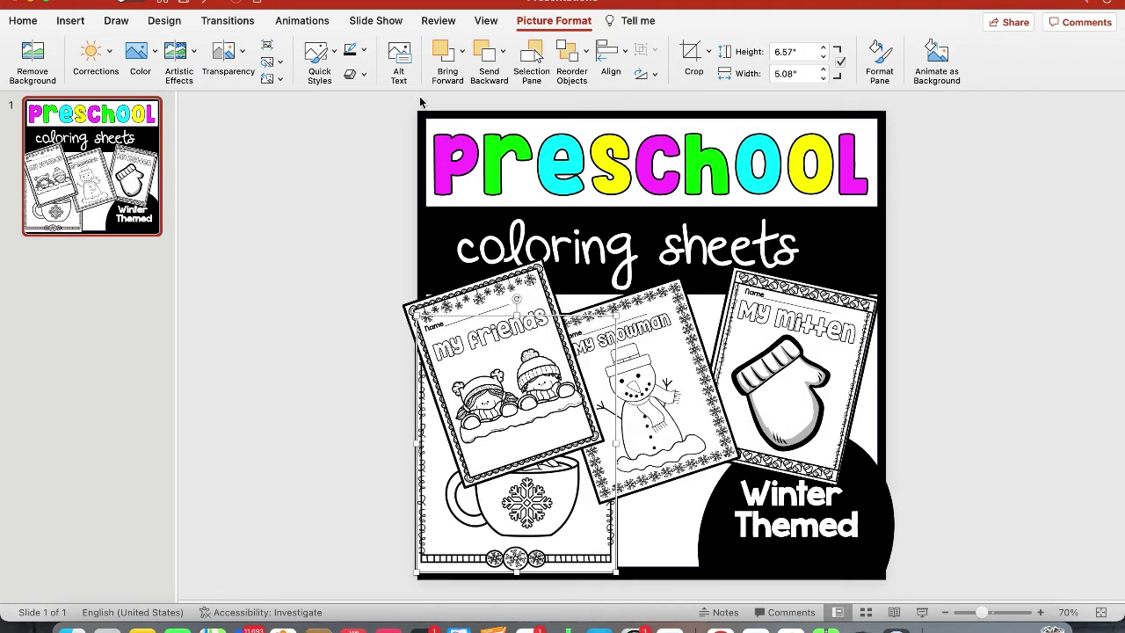
Bring the hot cocoa sheet to the front, tilt it counter-clockwise, and shrink it to 4.76 inches
{"action": "left_click", "coordinate": [462, 56]}
{"action": "left_click", "coordinate": [479, 96]}
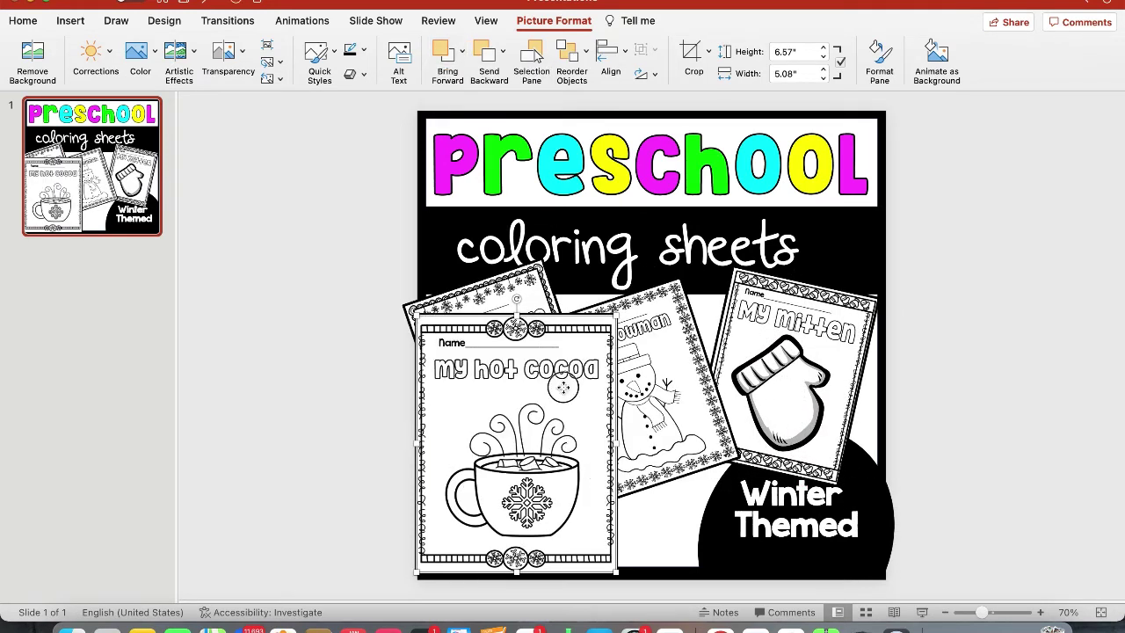
{"action": "left_click_drag", "start_coordinate": [565, 387], "coordinate": [573, 370]}
{"action": "left_click_drag", "start_coordinate": [525, 283], "coordinate": [479, 274]}
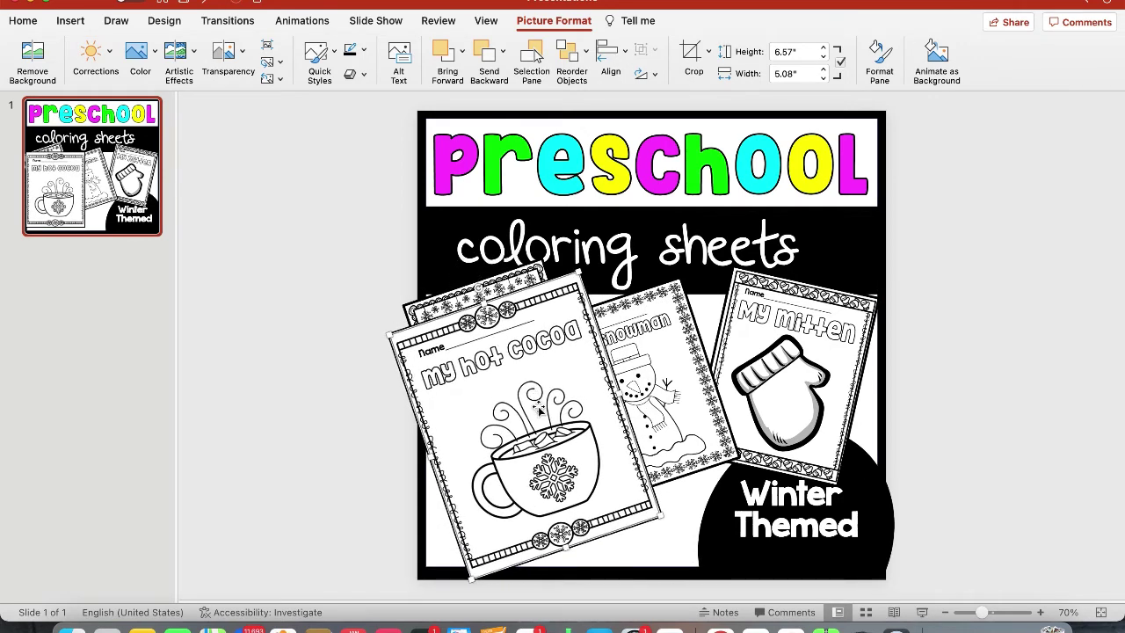
{"action": "left_click_drag", "start_coordinate": [662, 514], "coordinate": [603, 438]}
Nudge the mitten and snowman sheets, set cocoa aside, and tilt the my friends sheet to about 342°
{"action": "left_click_drag", "start_coordinate": [785, 363], "coordinate": [798, 364]}
{"action": "left_click_drag", "start_coordinate": [657, 345], "coordinate": [692, 348]}
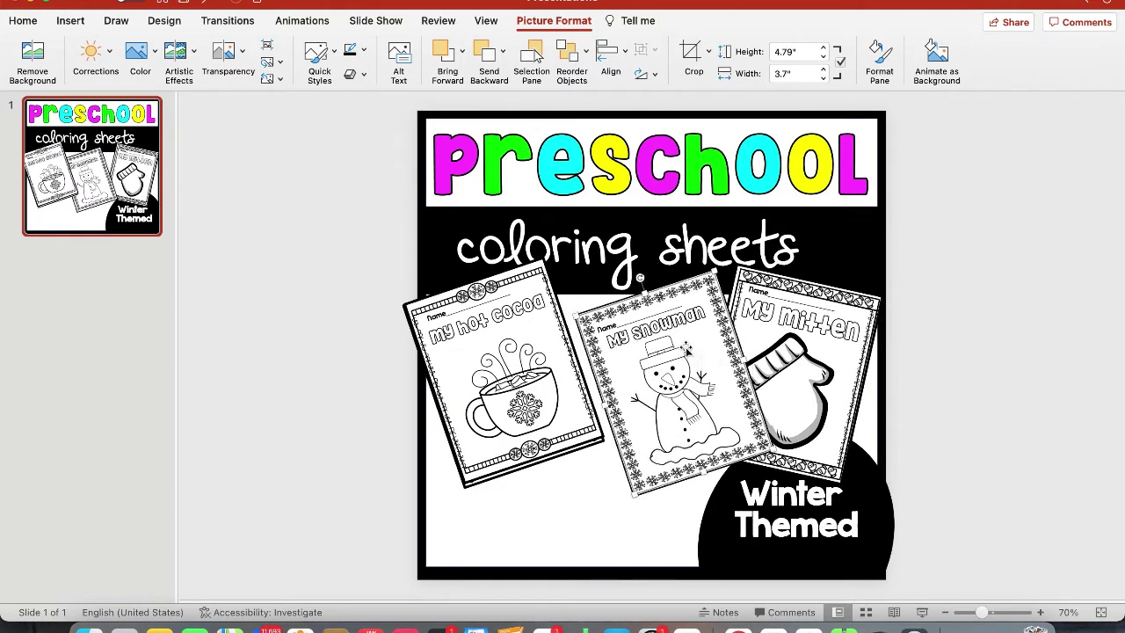
{"action": "left_click", "coordinate": [525, 338]}
{"action": "left_click_drag", "start_coordinate": [503, 336], "coordinate": [314, 336]}
{"action": "left_click", "coordinate": [495, 336]}
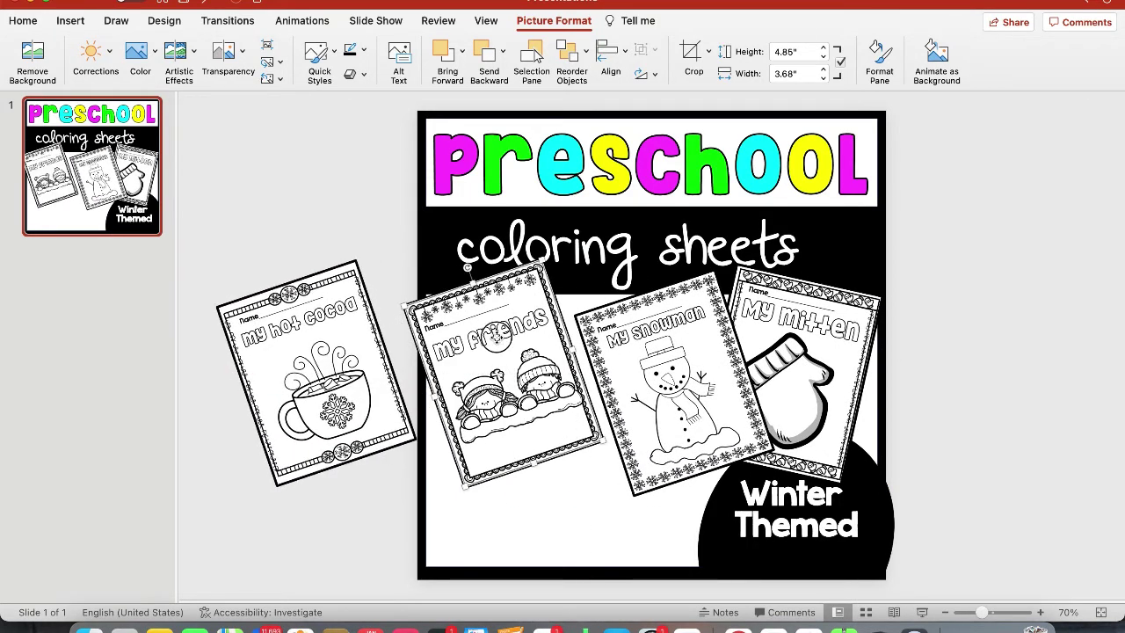
{"action": "left_click_drag", "start_coordinate": [464, 270], "coordinate": [524, 280]}
{"action": "left_click_drag", "start_coordinate": [492, 360], "coordinate": [503, 360]}
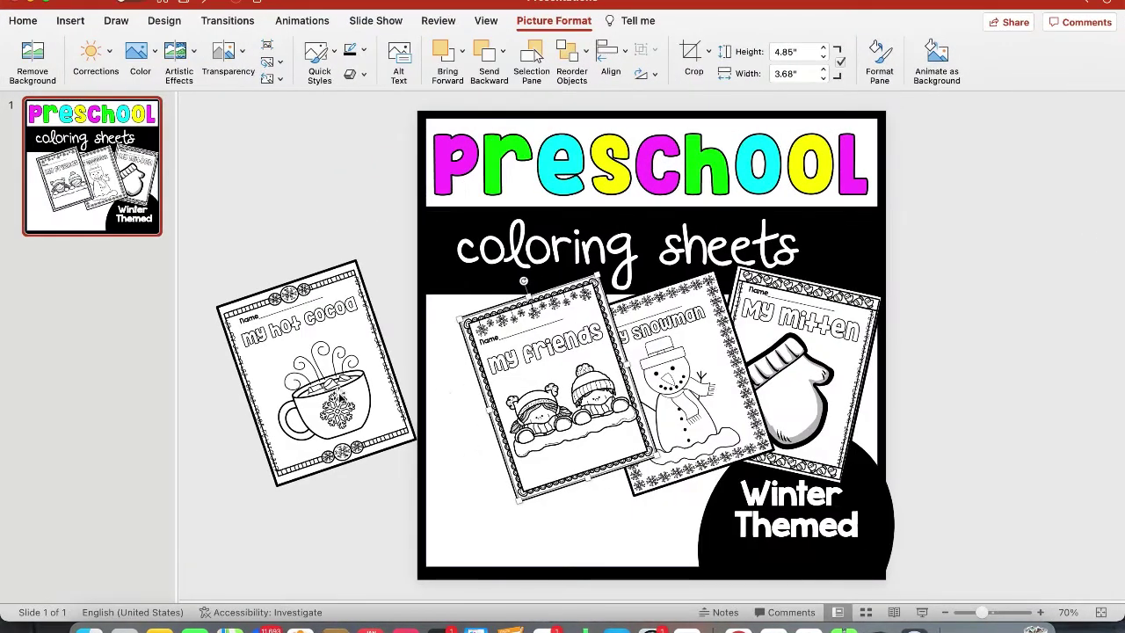
Place the hot cocoa sheet at lower centre, shifting it and the friends sheet left
{"action": "left_click_drag", "start_coordinate": [339, 397], "coordinate": [686, 330]}
{"action": "left_click_drag", "start_coordinate": [521, 321], "coordinate": [503, 320]}
{"action": "left_click_drag", "start_coordinate": [675, 408], "coordinate": [643, 410]}
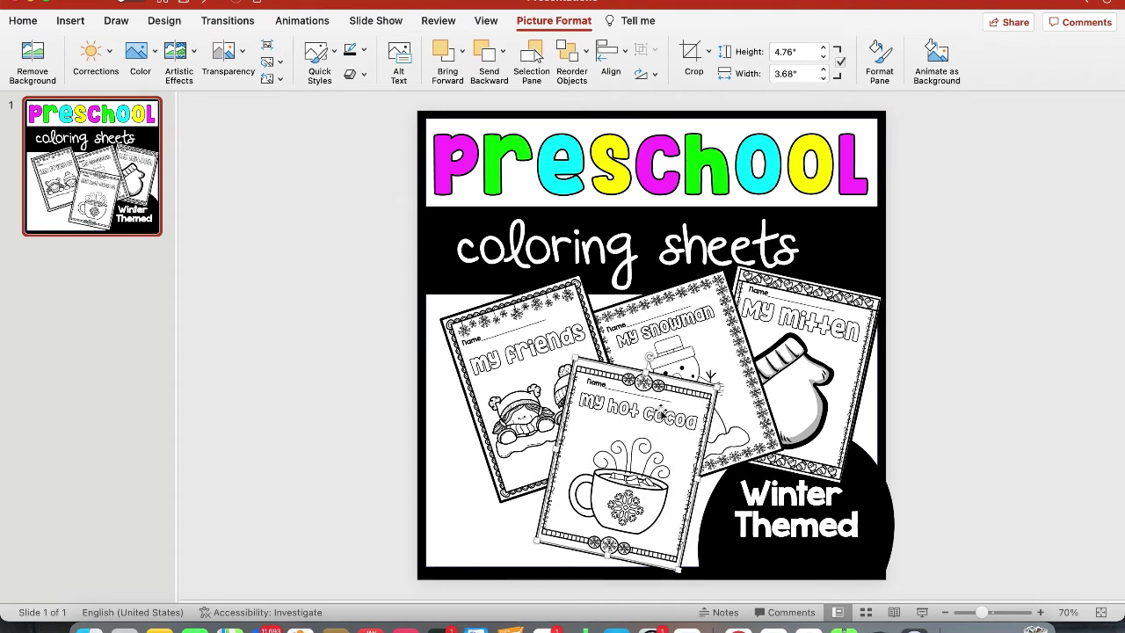
{"action": "left_click", "coordinate": [867, 493]}
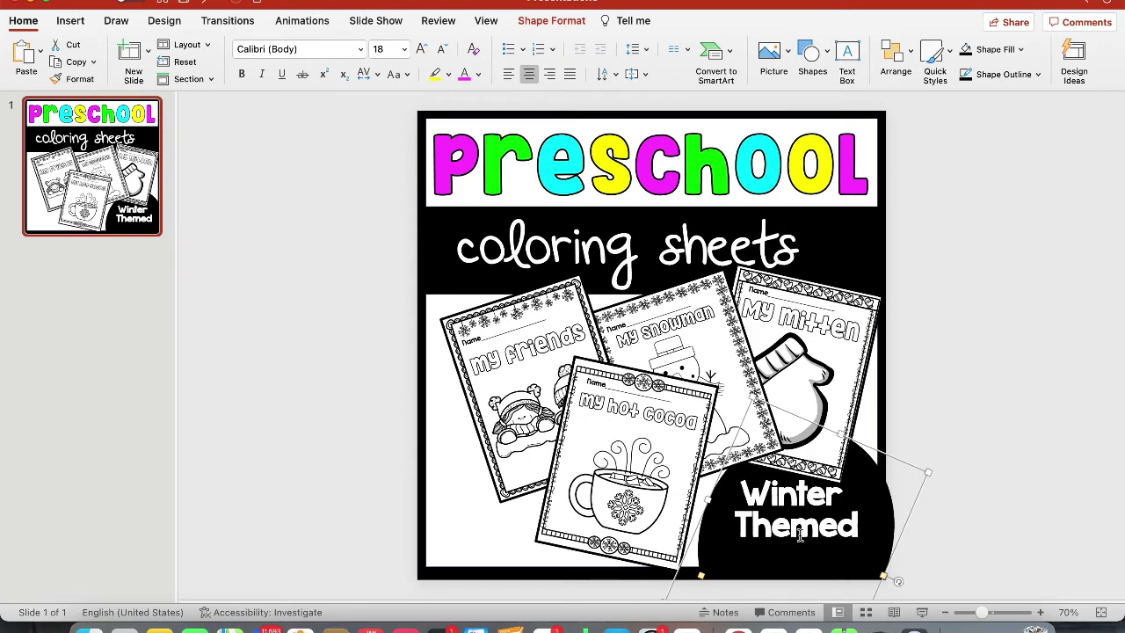
Bring the black Winter Themed circle in front of the mitten sheet
{"action": "left_click", "coordinate": [788, 494]}
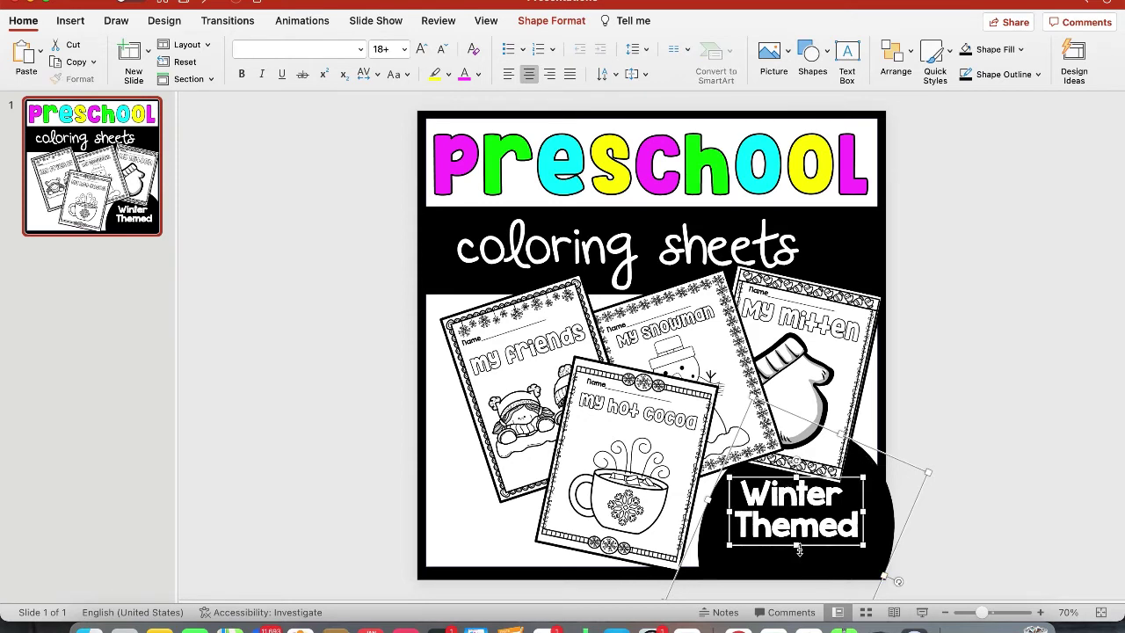
{"action": "left_click", "coordinate": [895, 55]}
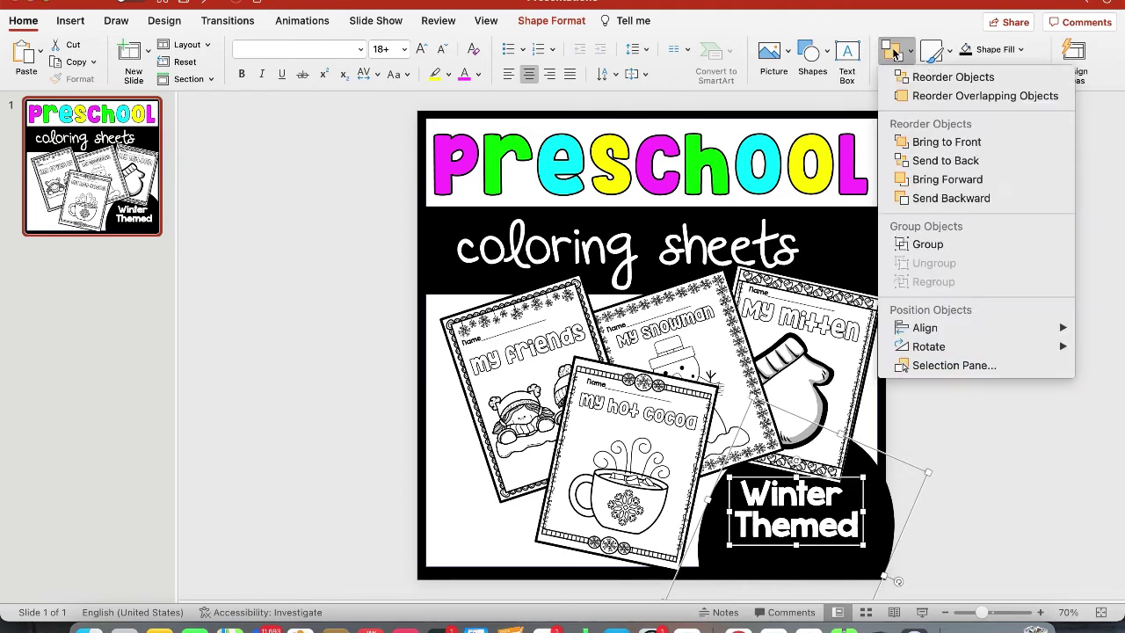
{"action": "left_click", "coordinate": [943, 141]}
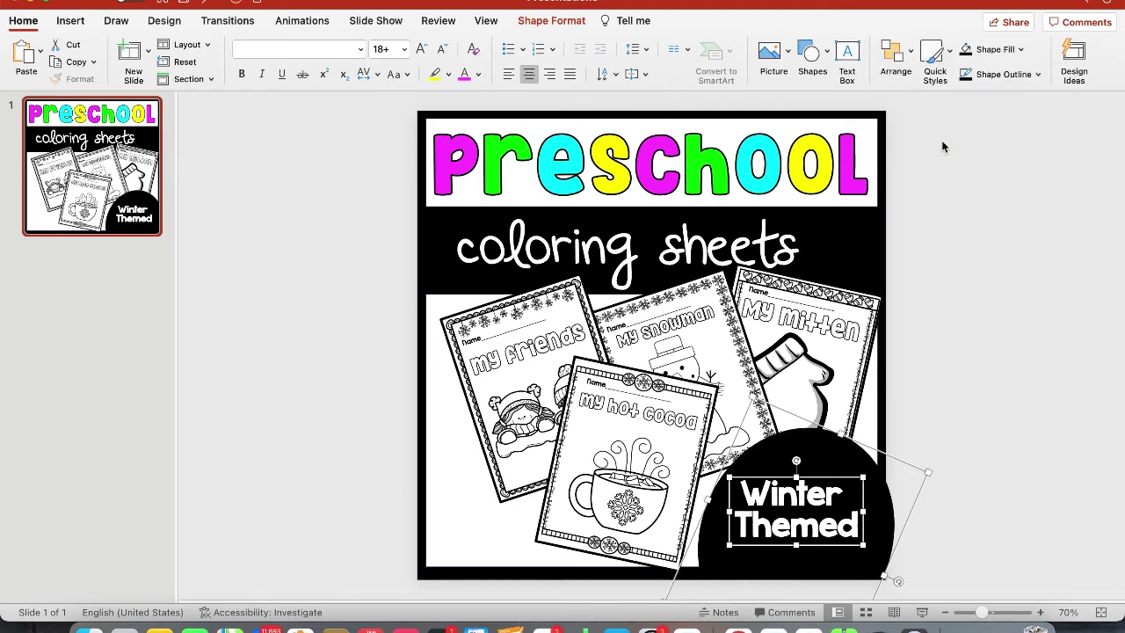
Reposition the mitten, snowman, my friends and hot cocoa sheets around the circle
{"action": "left_click_drag", "start_coordinate": [816, 304], "coordinate": [809, 312]}
{"action": "left_click_drag", "start_coordinate": [659, 330], "coordinate": [609, 337]}
{"action": "left_click_drag", "start_coordinate": [542, 322], "coordinate": [527, 317]}
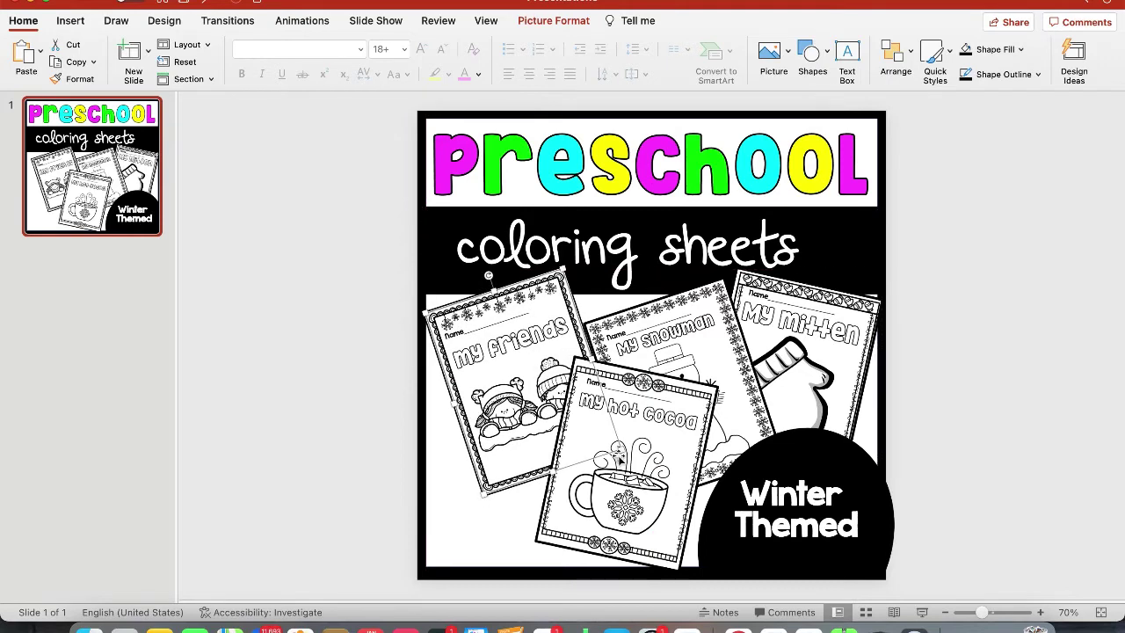
{"action": "left_click_drag", "start_coordinate": [658, 459], "coordinate": [605, 452]}
{"action": "left_click_drag", "start_coordinate": [699, 346], "coordinate": [700, 330]}
{"action": "left_click_drag", "start_coordinate": [588, 418], "coordinate": [603, 409]}
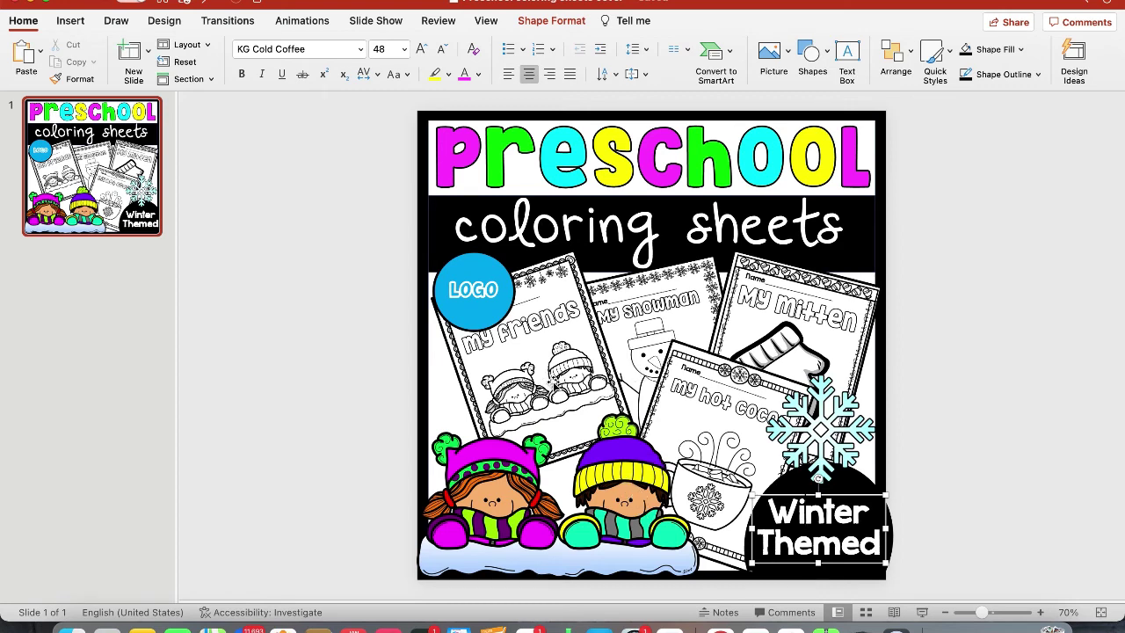
Select Kids_winterC.png in Finder's Winter > FREE_WINTER folder, then return to the PowerPoint cover
{"action": "left_click", "coordinate": [29, 5]}
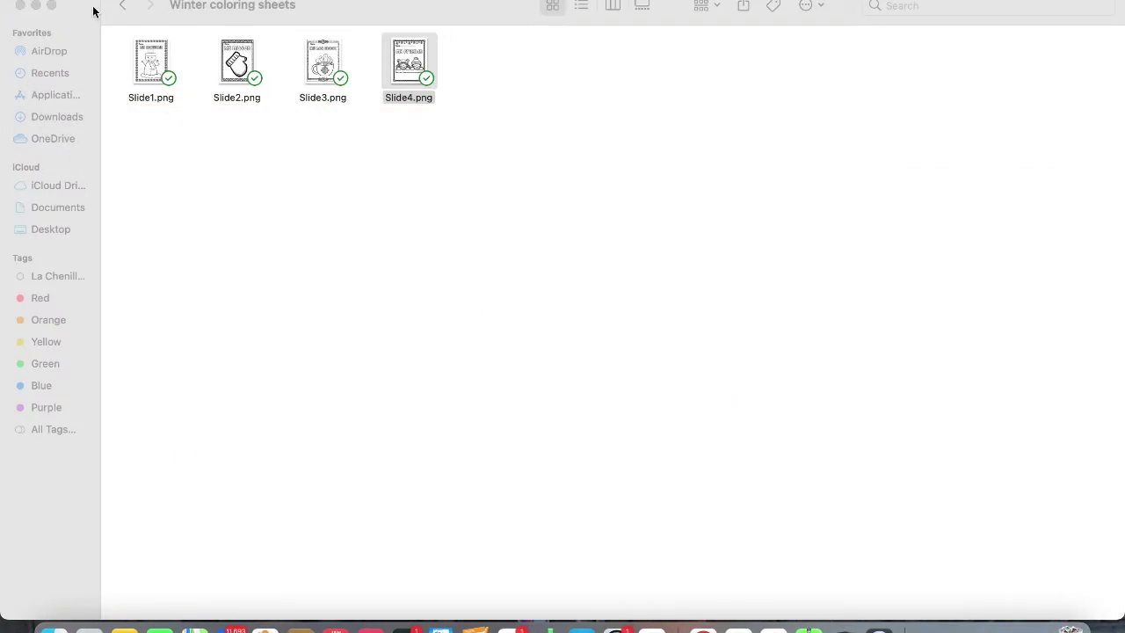
{"action": "left_click", "coordinate": [122, 5]}
{"action": "scroll", "coordinate": [722, 197], "scroll_direction": "up", "scroll_amount": 10}
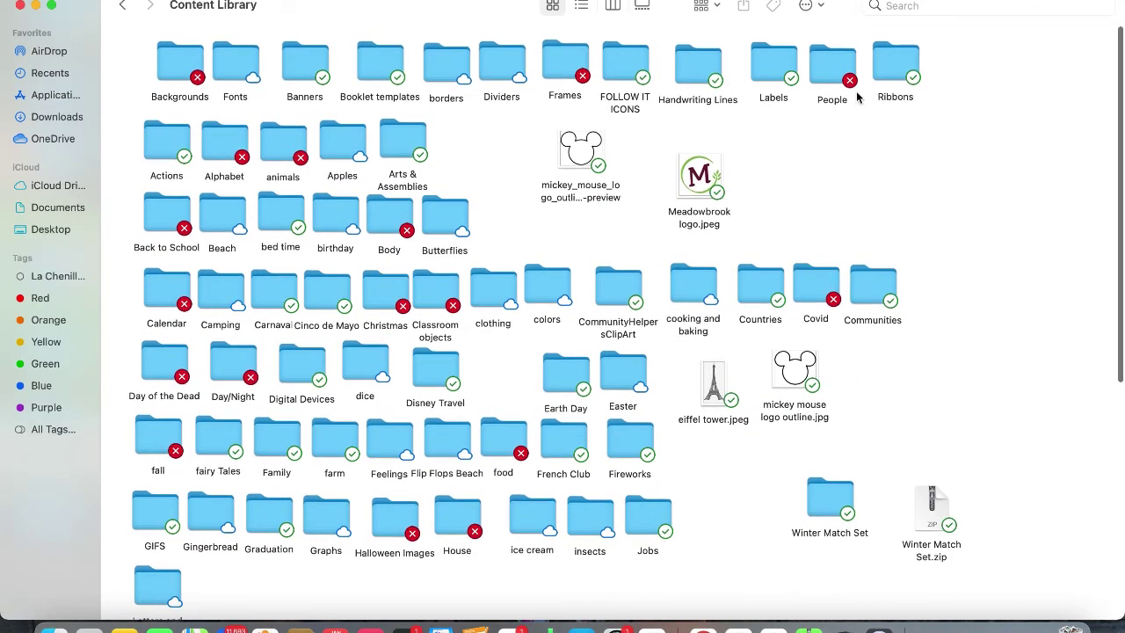
{"action": "scroll", "coordinate": [857, 98], "scroll_direction": "down", "scroll_amount": 10}
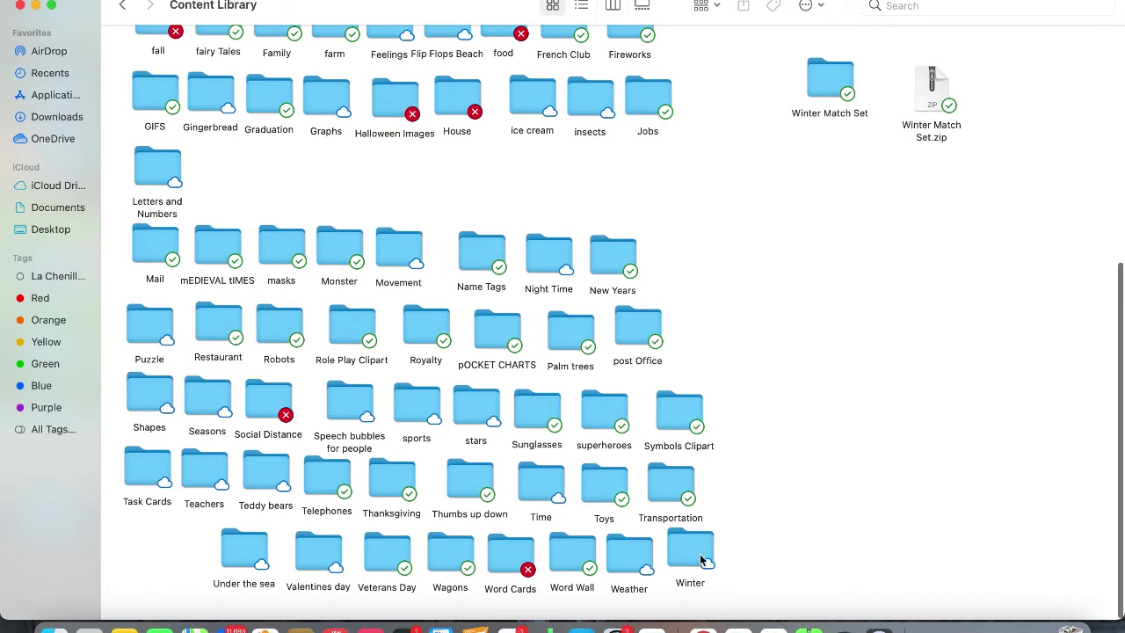
{"action": "double_click", "coordinate": [700, 556]}
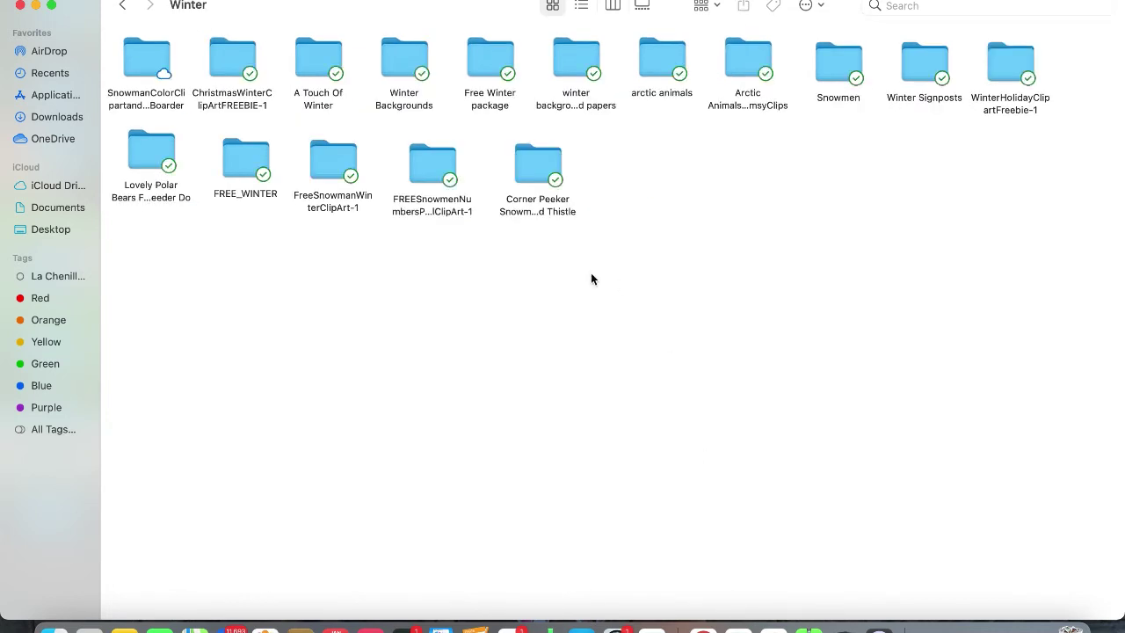
{"action": "double_click", "coordinate": [246, 158]}
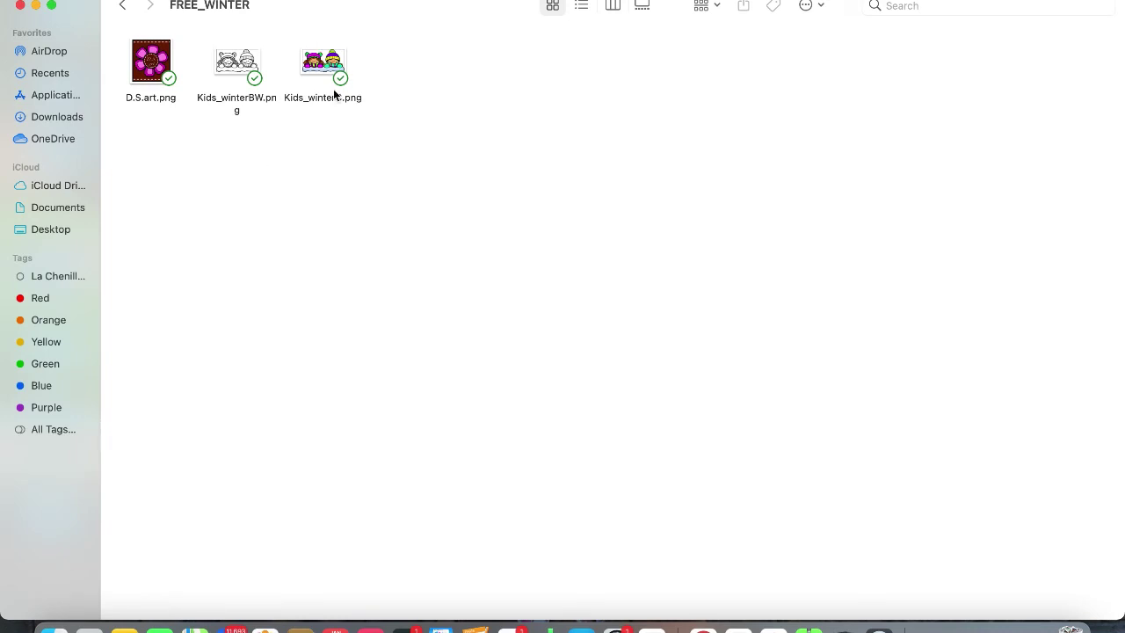
{"action": "left_click", "coordinate": [325, 59]}
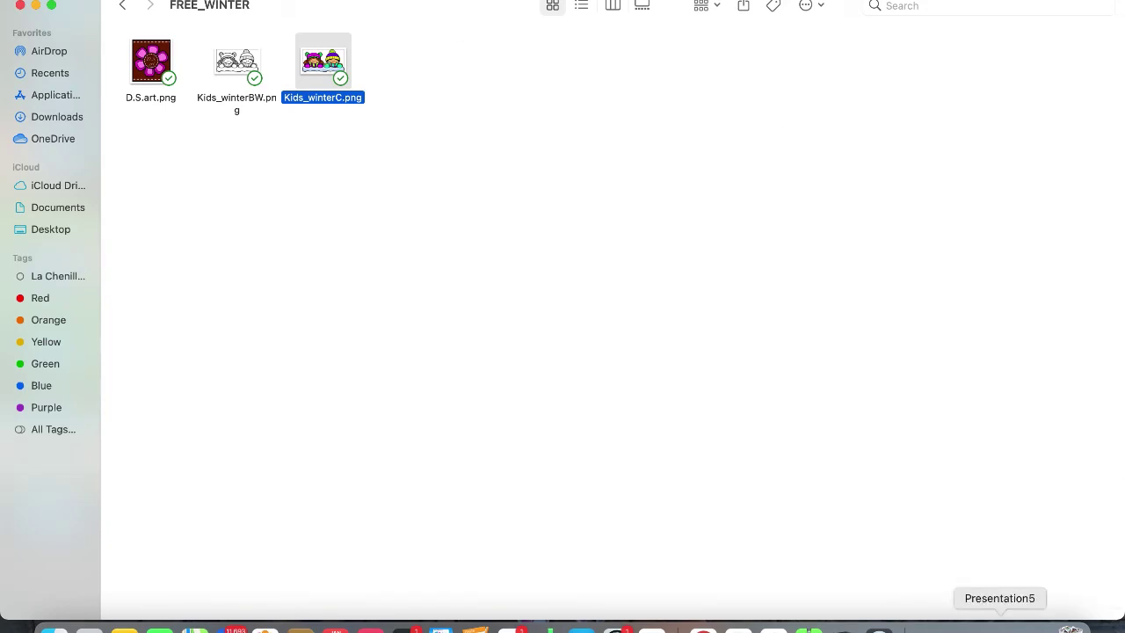
{"action": "left_click", "coordinate": [977, 618]}
{"action": "left_click", "coordinate": [991, 376]}
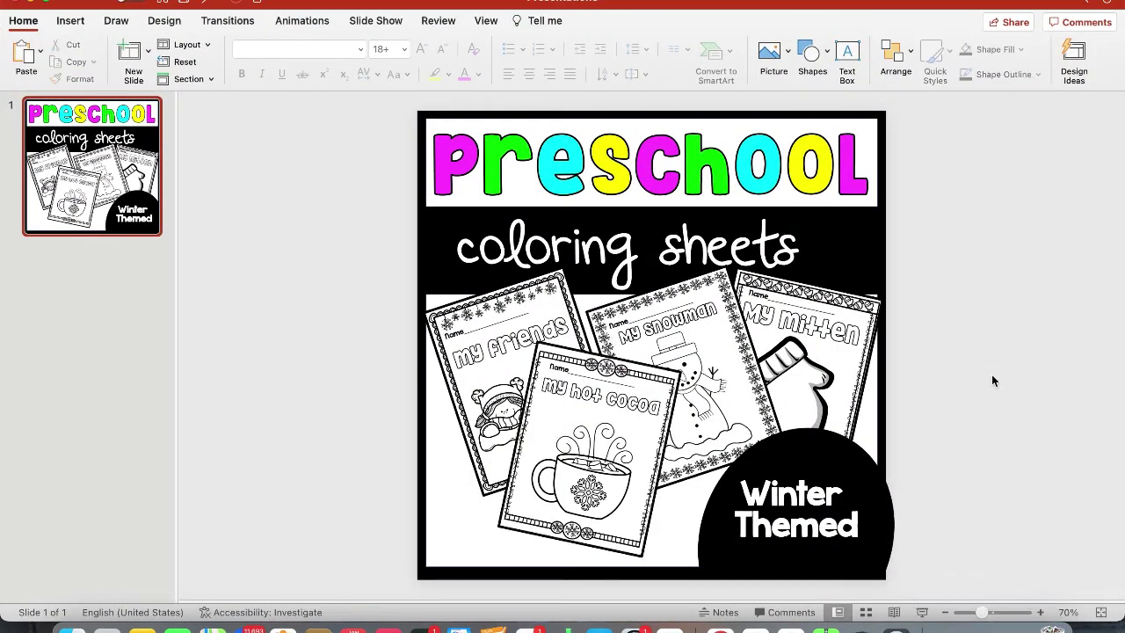
Paste the colored kids clipart, shrink it to 4.1 × 7.44 inches, and minimize the PowerPoint windows
{"action": "key", "text": "super+v"}
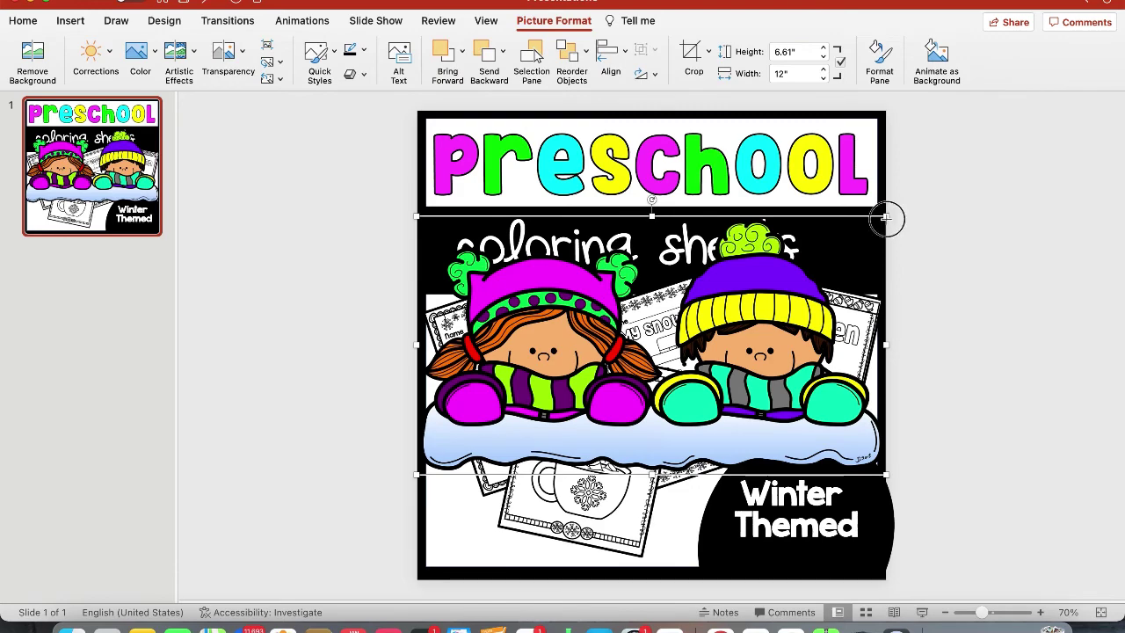
{"action": "left_click_drag", "start_coordinate": [885, 218], "coordinate": [630, 498]}
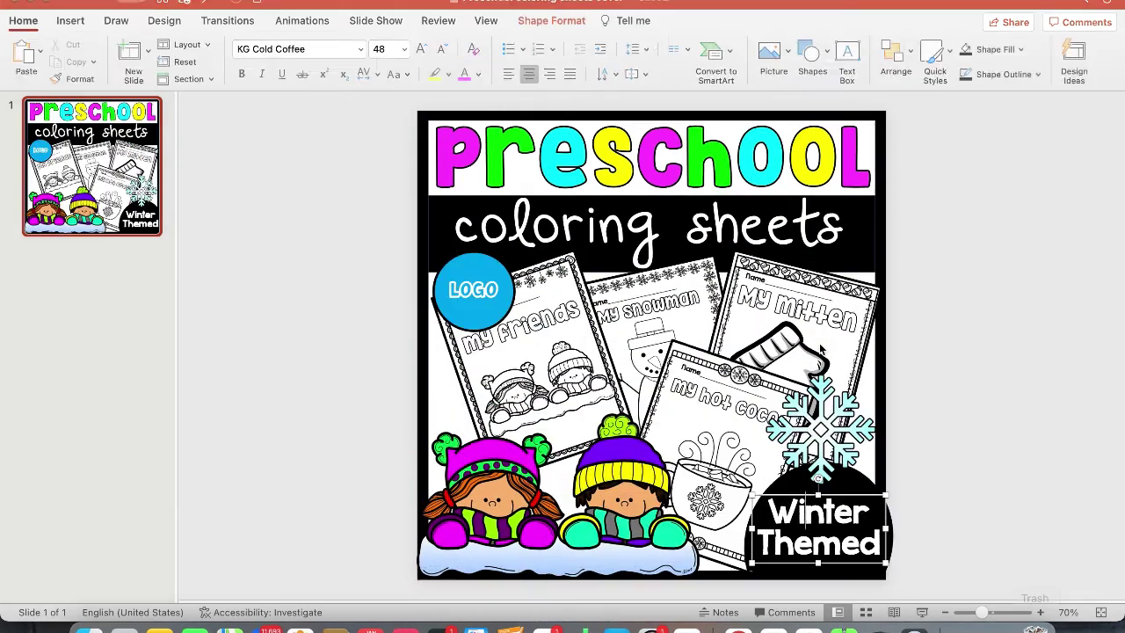
{"action": "left_click", "coordinate": [30, 5]}
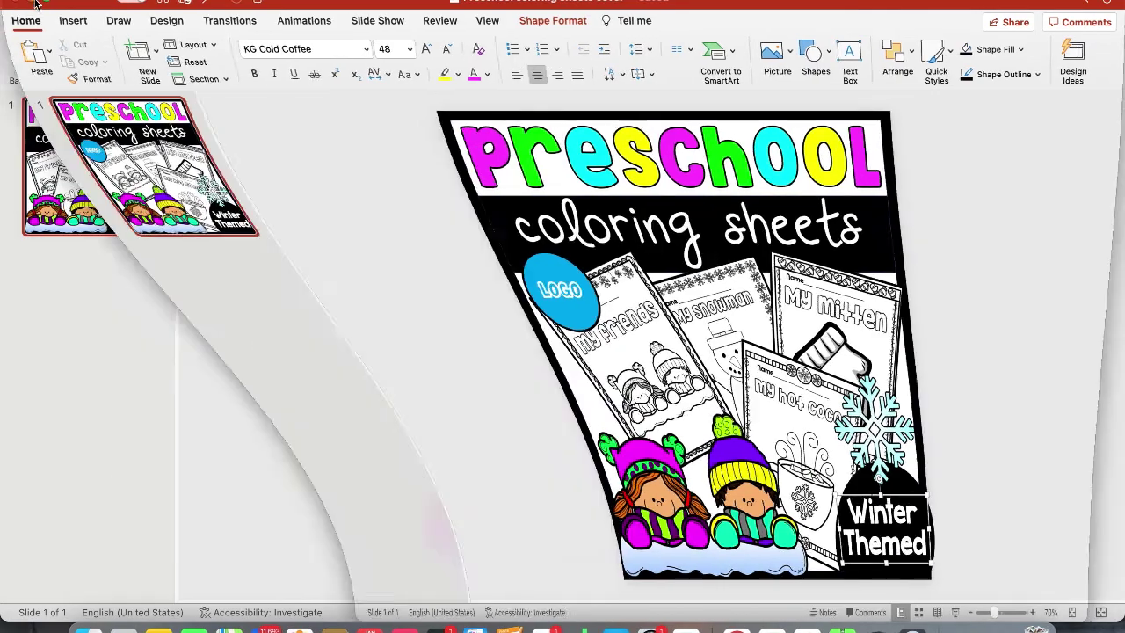
{"action": "left_click", "coordinate": [33, 4]}
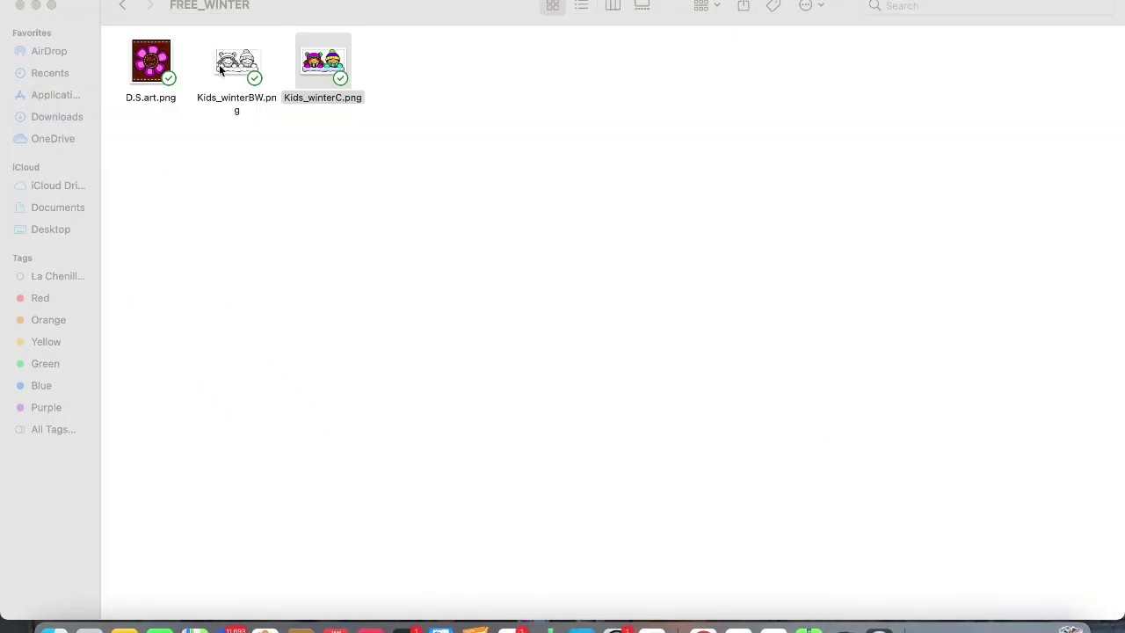
Pick Snowflake Blue.png from the Lovely Polar Bears FREEBIE folder and bring back Presentation1
{"action": "left_click", "coordinate": [117, 5]}
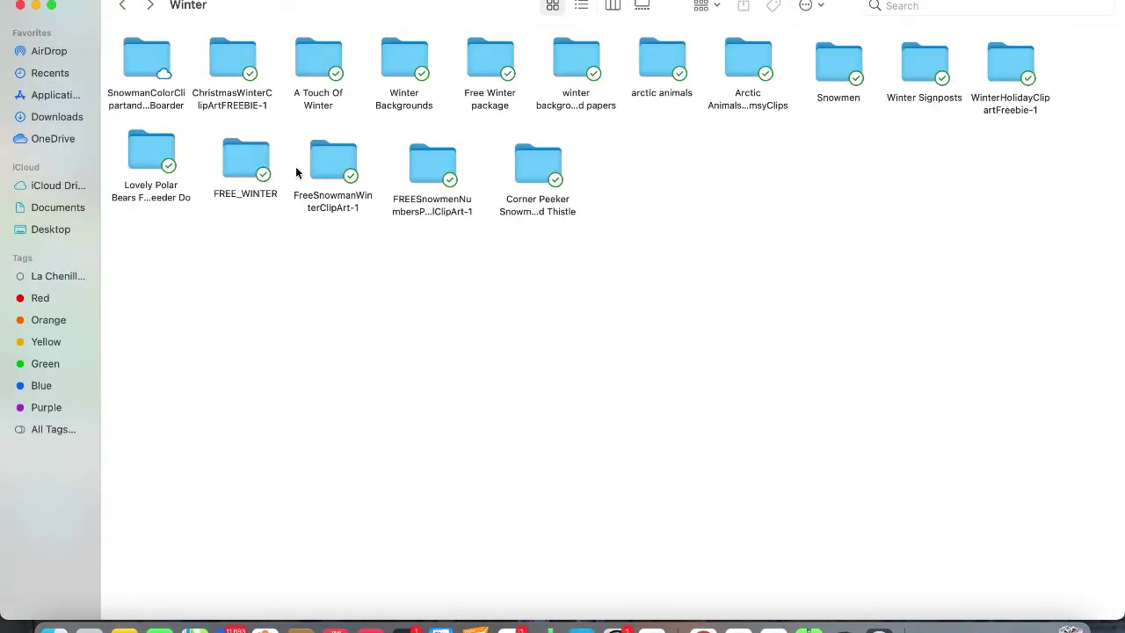
{"action": "double_click", "coordinate": [166, 158]}
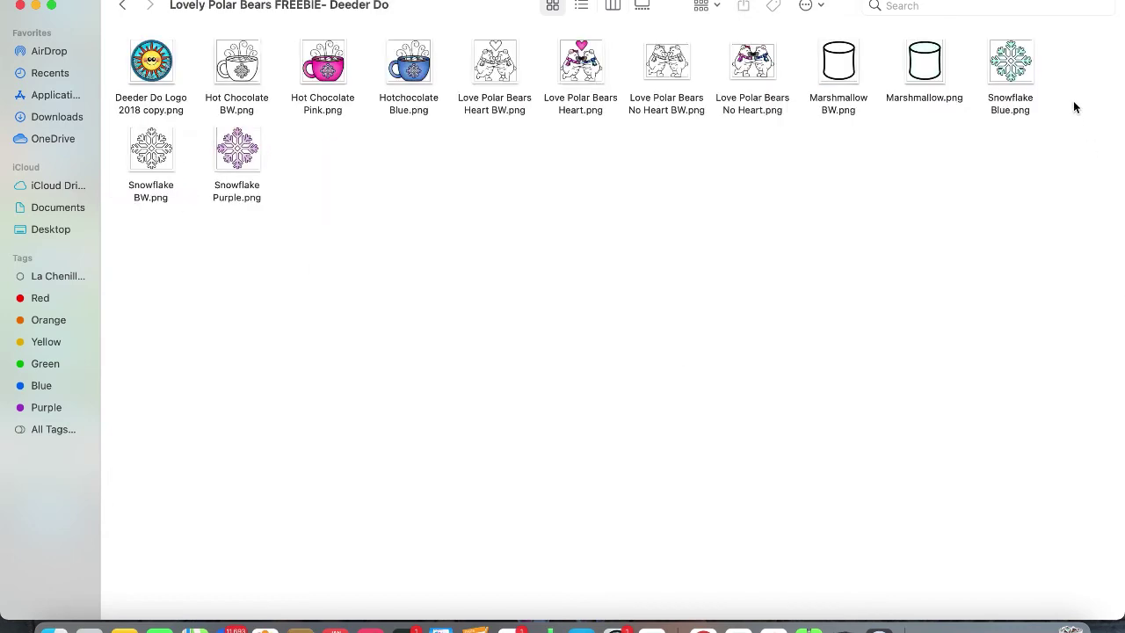
{"action": "left_click", "coordinate": [1011, 62]}
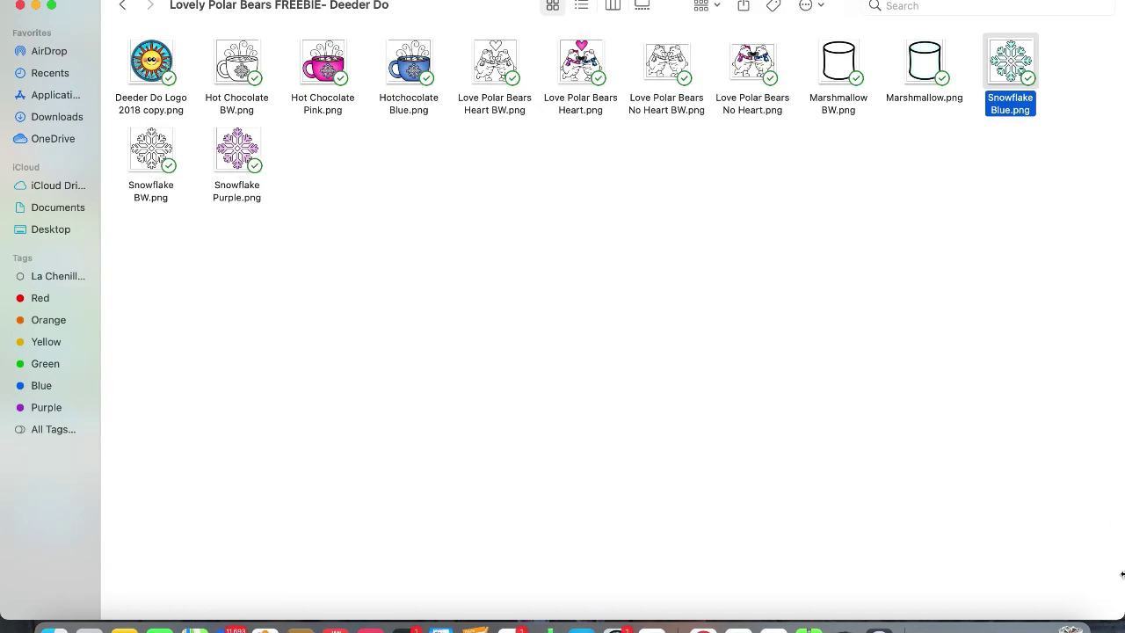
{"action": "left_click", "coordinate": [1037, 626]}
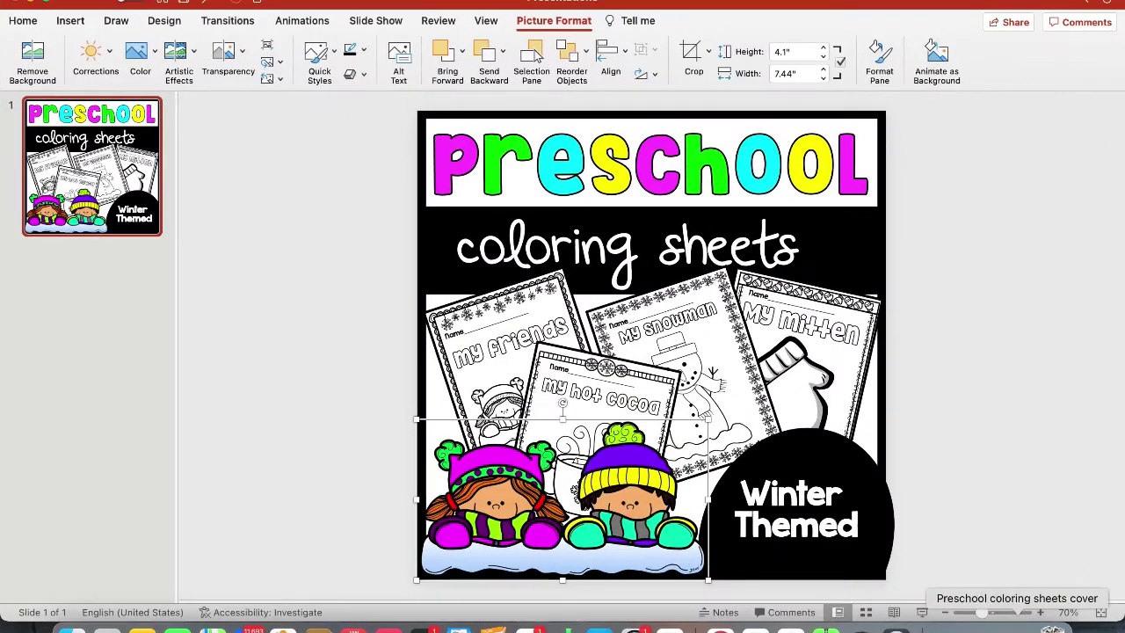
Paste the blue snowflake at about 3 inches over the circle, then select the reference LOGO circle
{"action": "left_click", "coordinate": [934, 493]}
{"action": "key", "text": "super+v"}
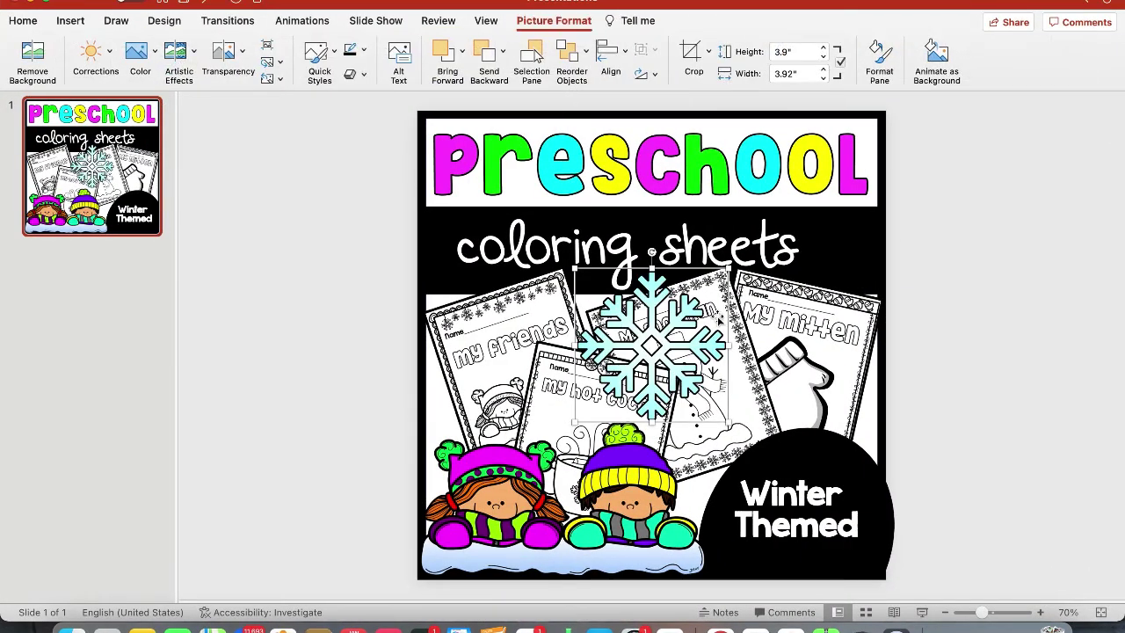
{"action": "left_click_drag", "start_coordinate": [662, 333], "coordinate": [820, 384]}
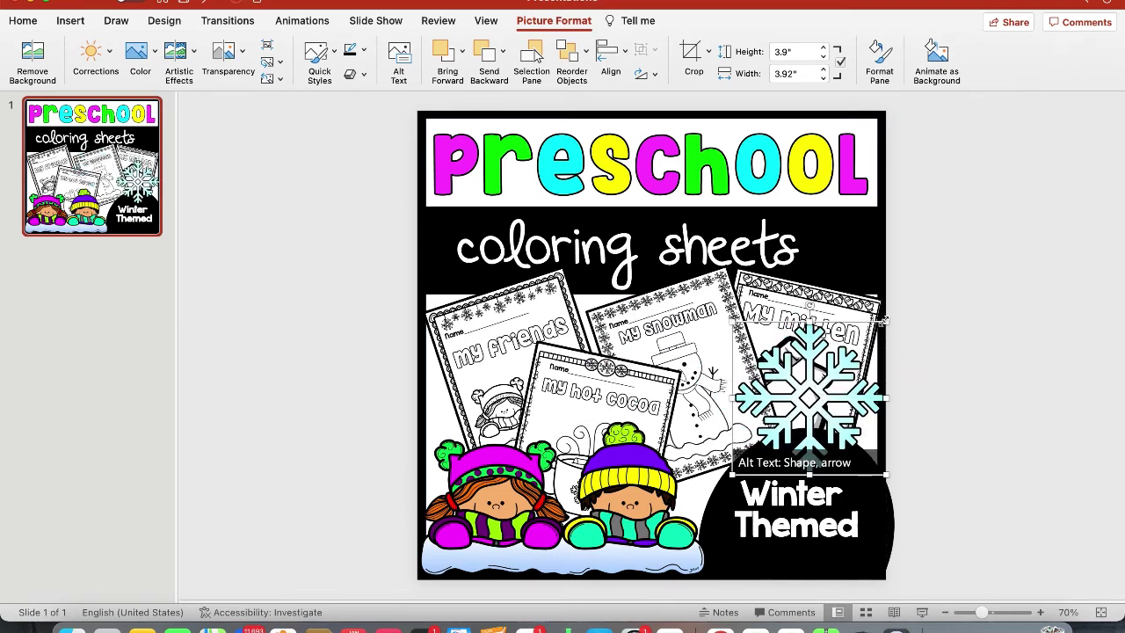
{"action": "left_click_drag", "start_coordinate": [884, 321], "coordinate": [851, 359]}
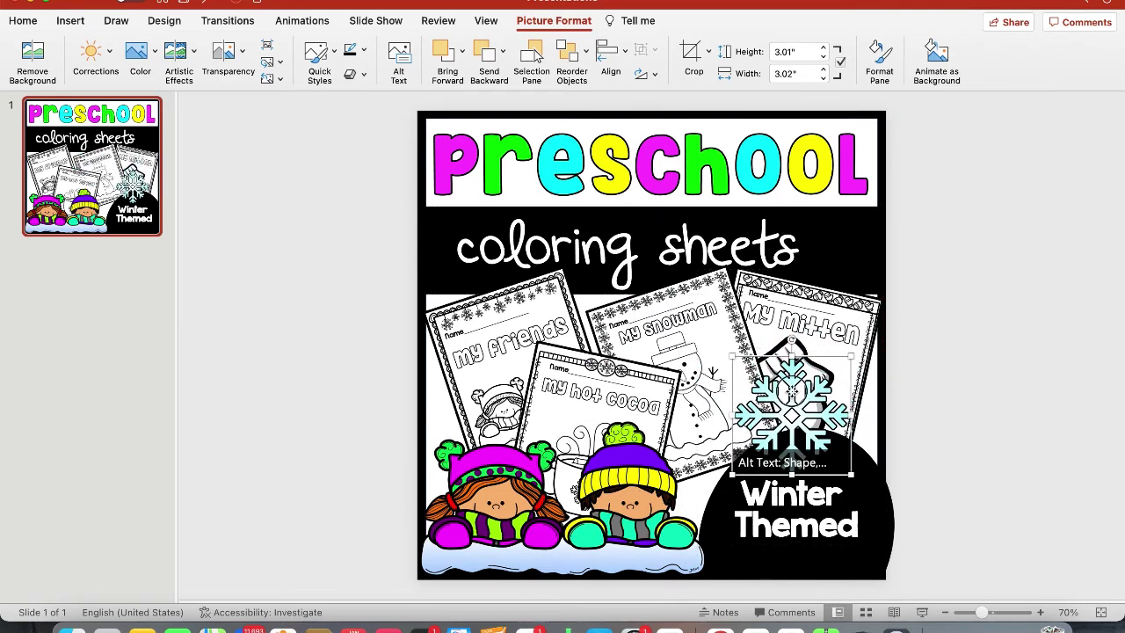
{"action": "left_click_drag", "start_coordinate": [791, 393], "coordinate": [801, 394]}
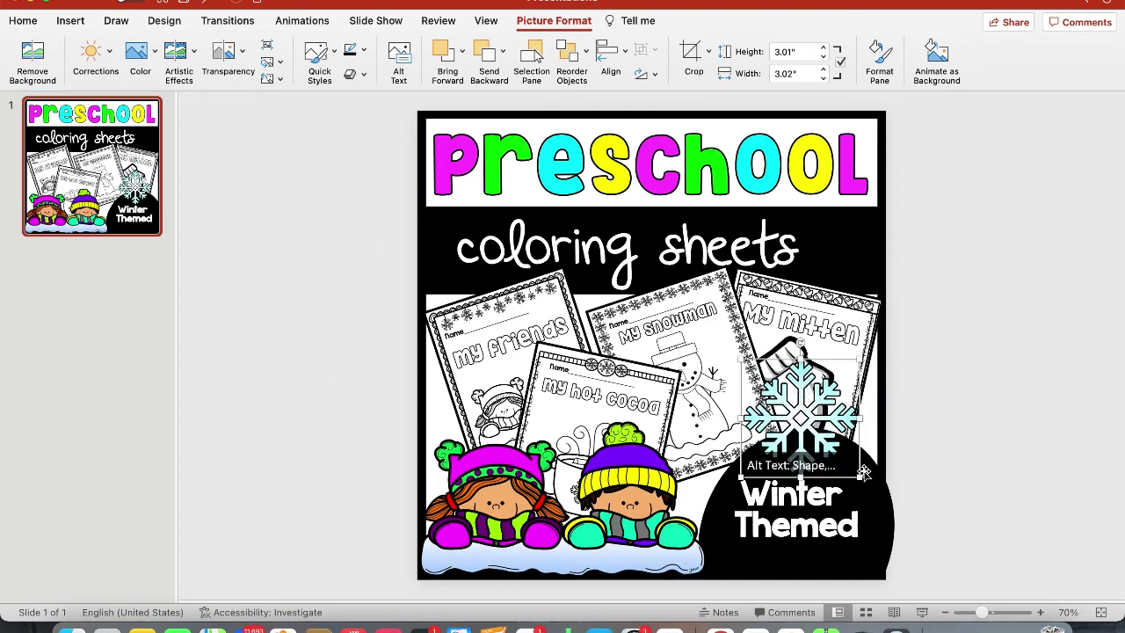
{"action": "left_click", "coordinate": [1013, 629]}
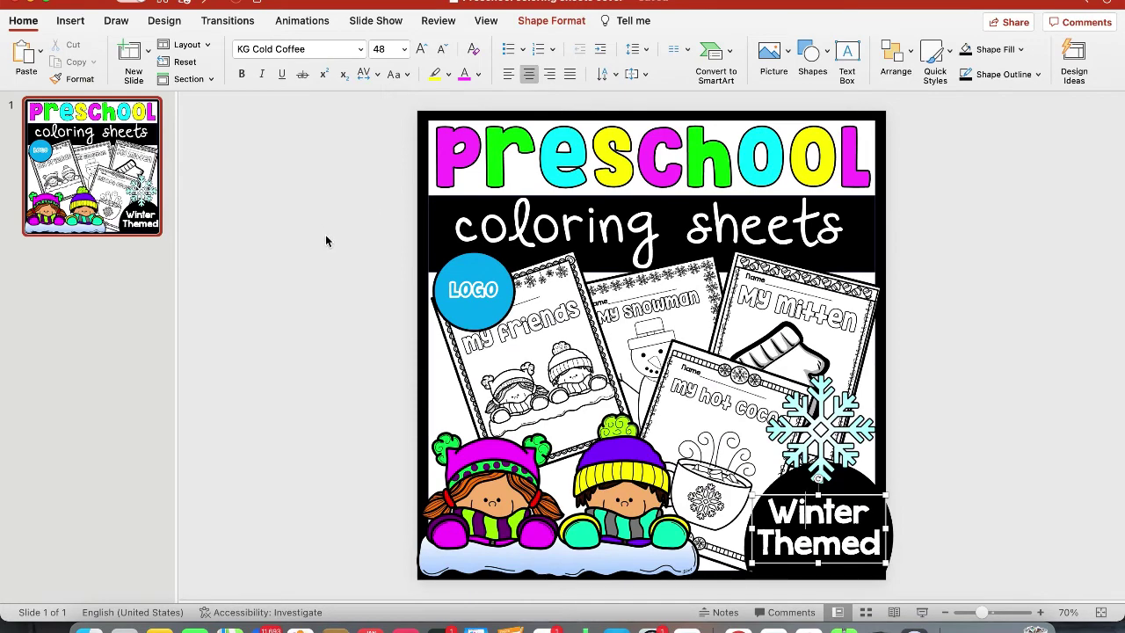
{"action": "left_click_drag", "start_coordinate": [325, 232], "coordinate": [538, 361]}
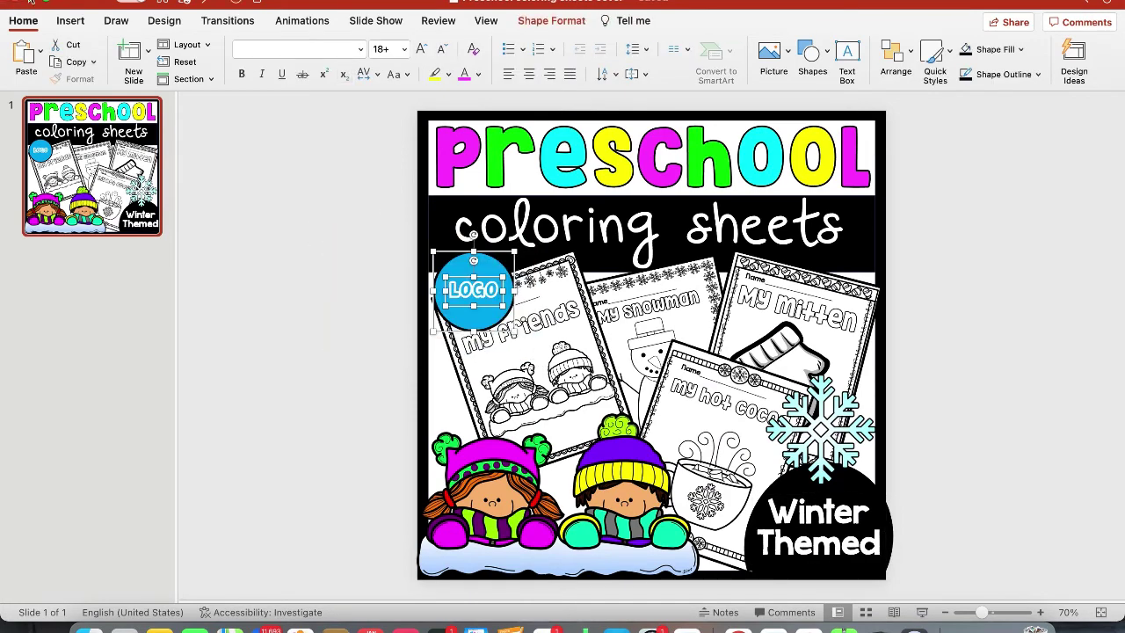
Paste the blue LOGO circle into Presentation1 and place it on the my friends sheet
{"action": "left_click", "coordinate": [31, 5]}
{"action": "left_click", "coordinate": [319, 290]}
{"action": "key", "text": "super+v"}
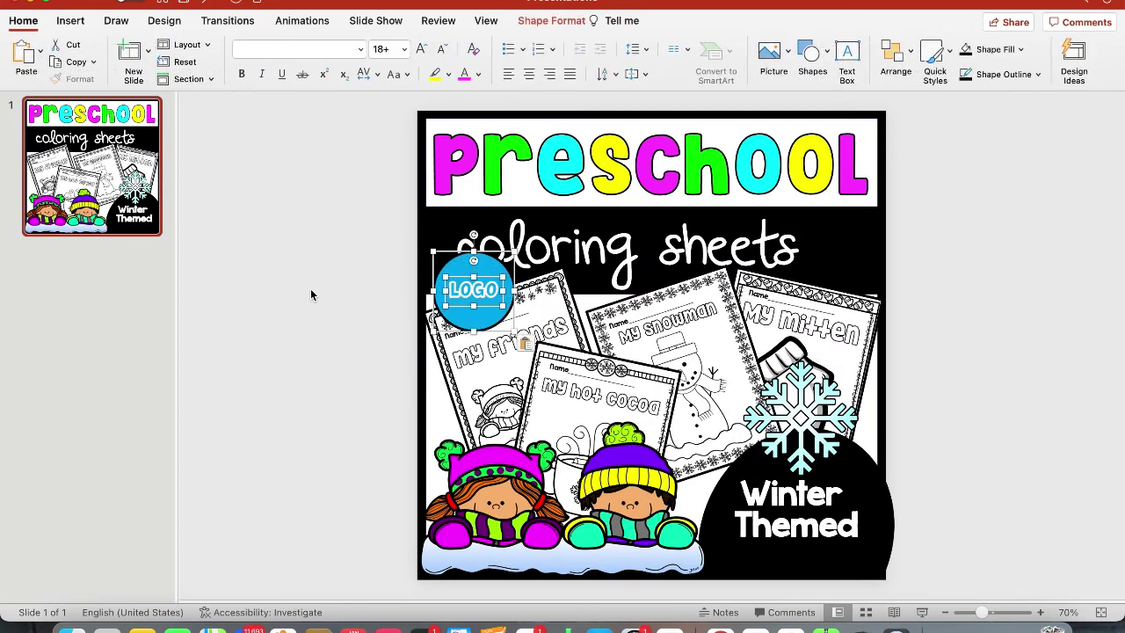
{"action": "left_click_drag", "start_coordinate": [489, 265], "coordinate": [486, 288]}
{"action": "left_click", "coordinate": [351, 275]}
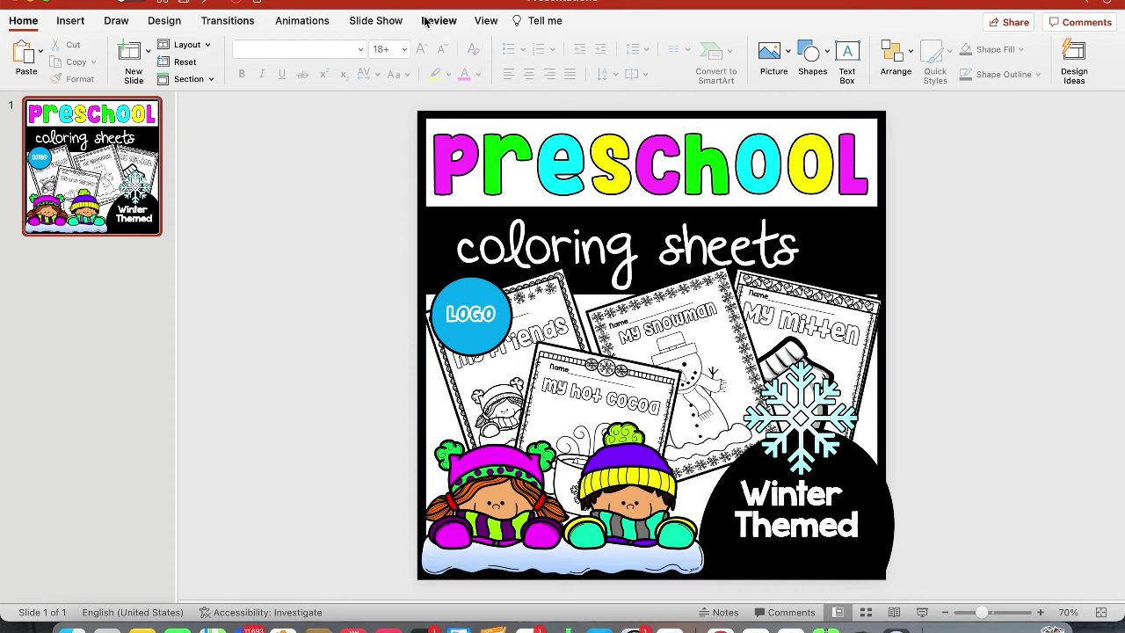
{"action": "left_click", "coordinate": [380, 20]}
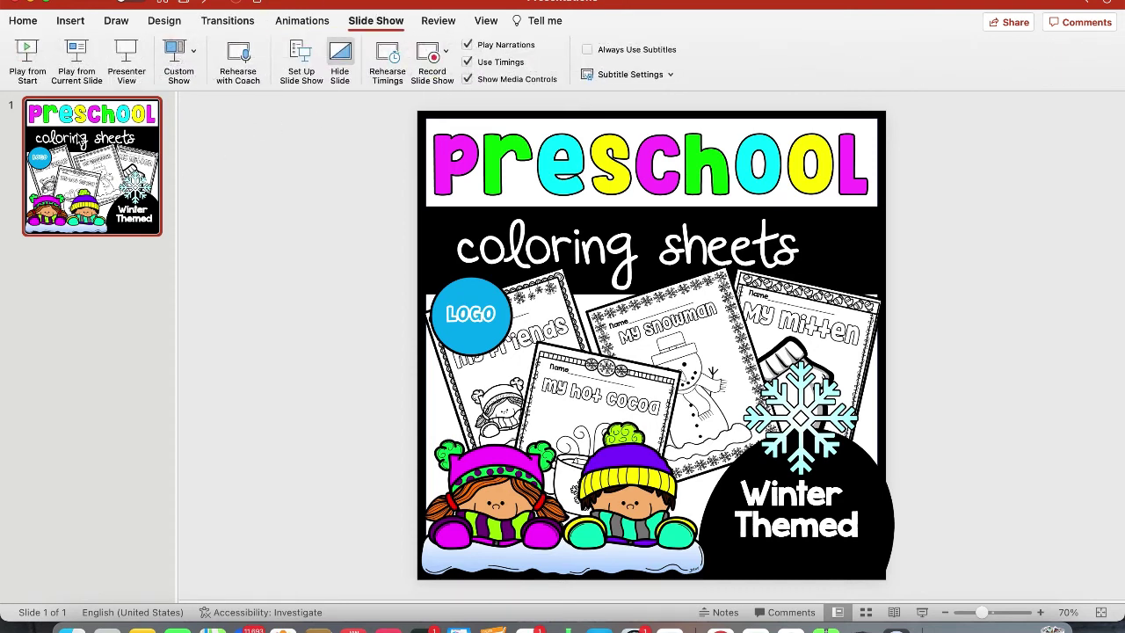
{"action": "left_click", "coordinate": [27, 64]}
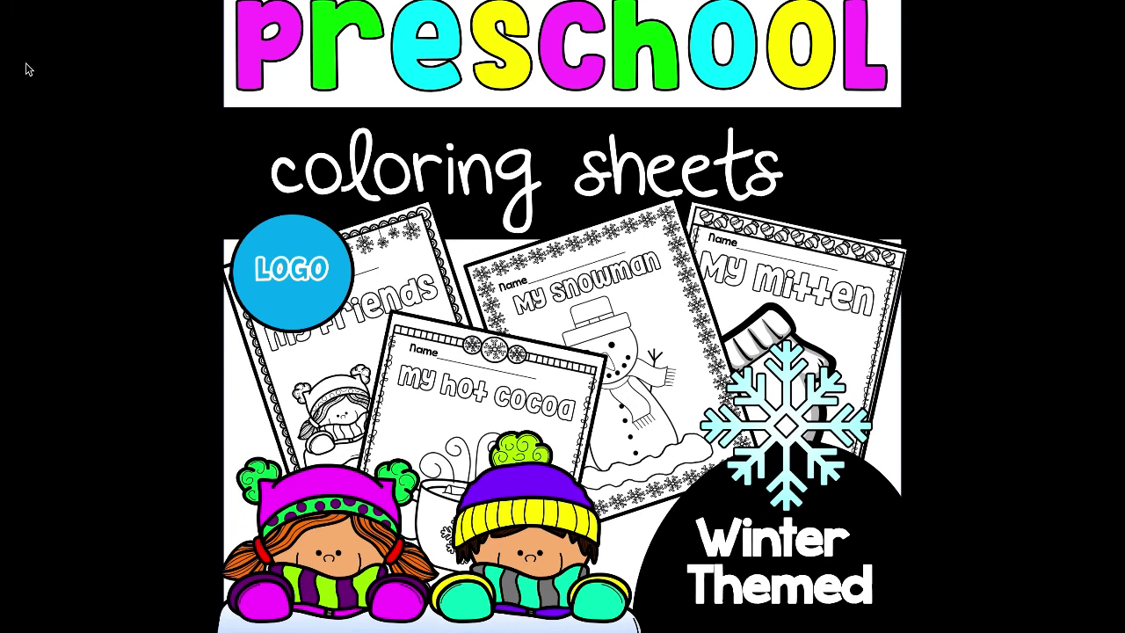
{"action": "key", "text": "Escape"}
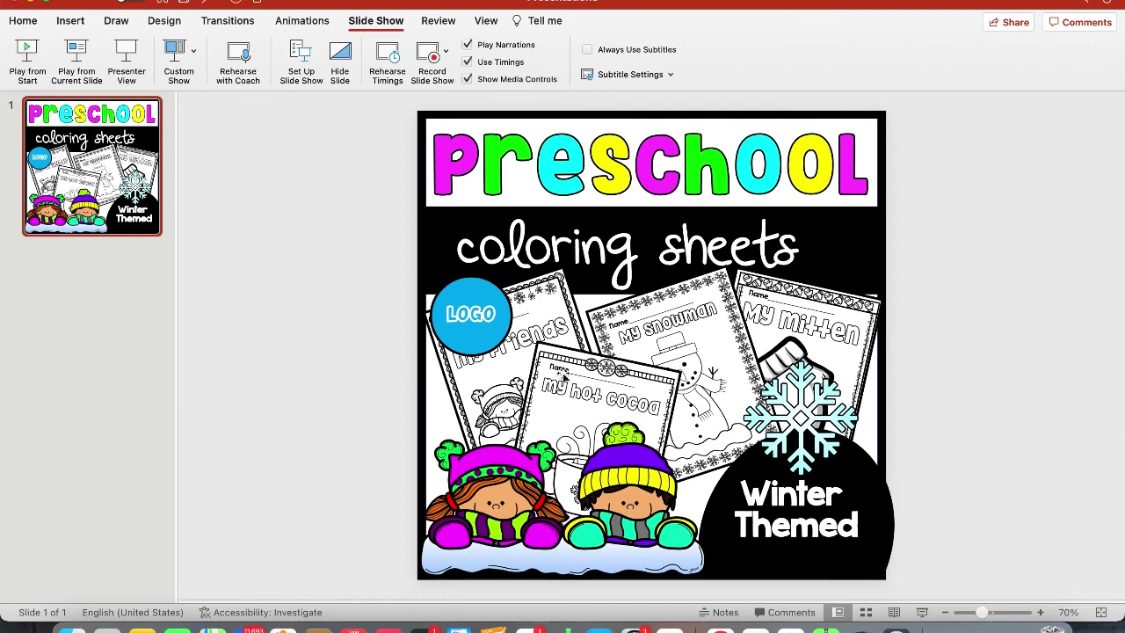
Export the cover slide as a 612×612 PNG into the Preschool coloring sheets cover folder
{"action": "left_click", "coordinate": [1020, 626]}
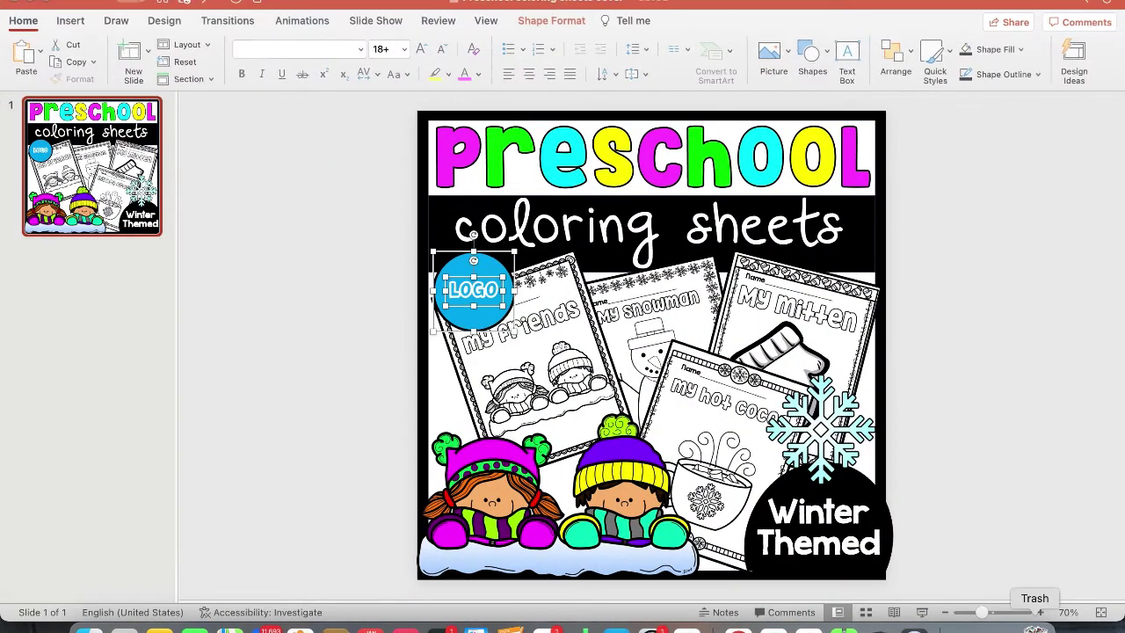
{"action": "left_click", "coordinate": [113, 0]}
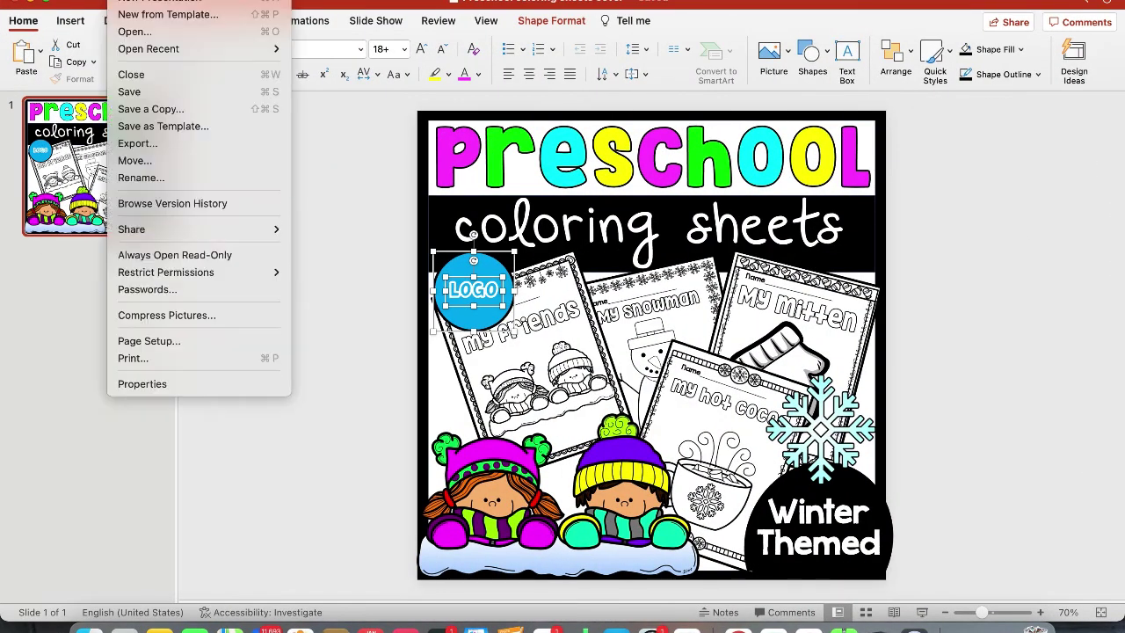
{"action": "mouse_move", "coordinate": [153, 0]}
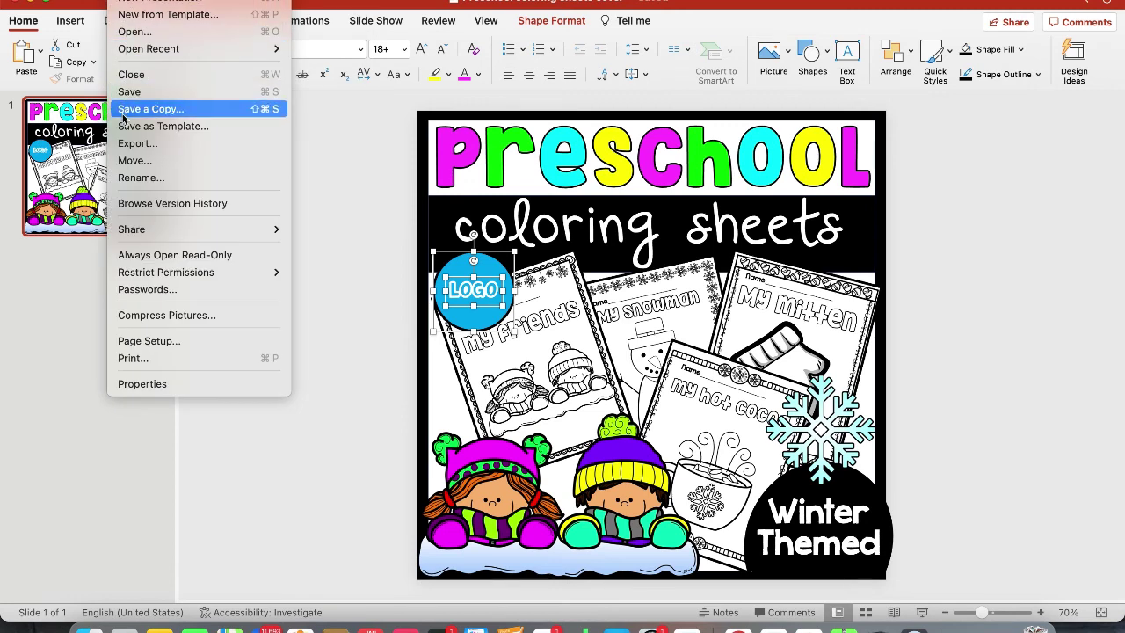
{"action": "left_click", "coordinate": [132, 146]}
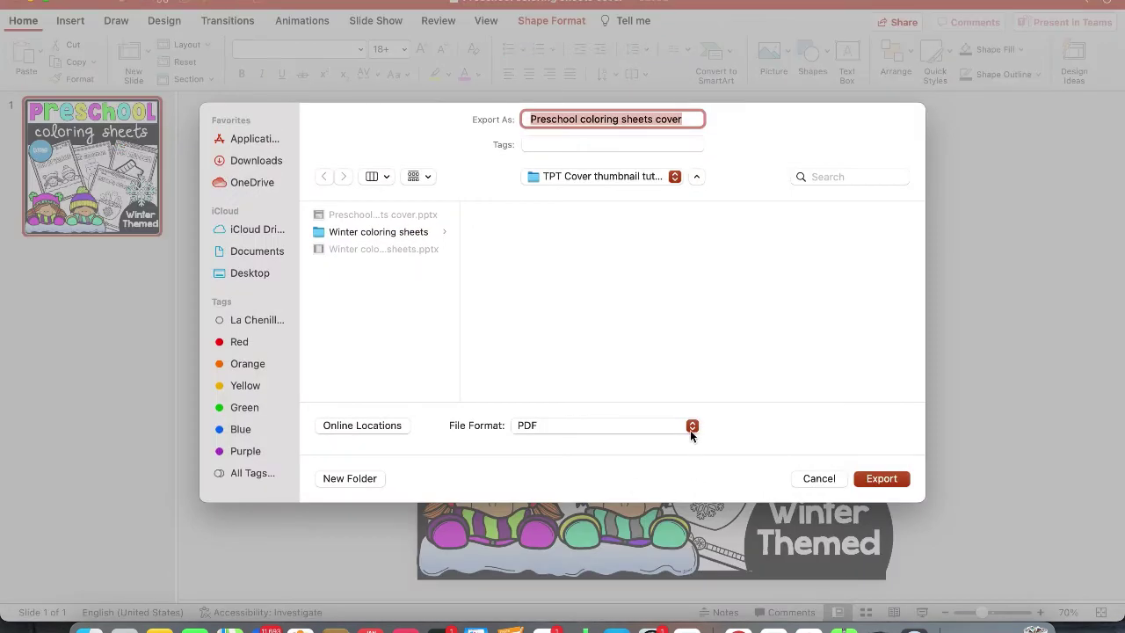
{"action": "left_click", "coordinate": [691, 426]}
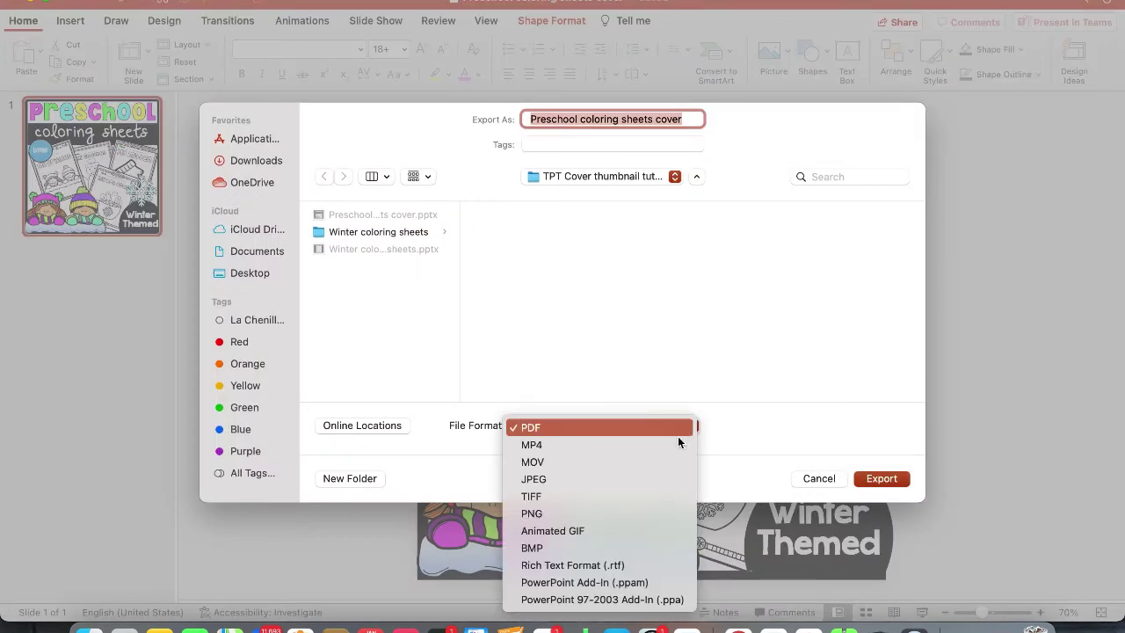
{"action": "left_click", "coordinate": [549, 515]}
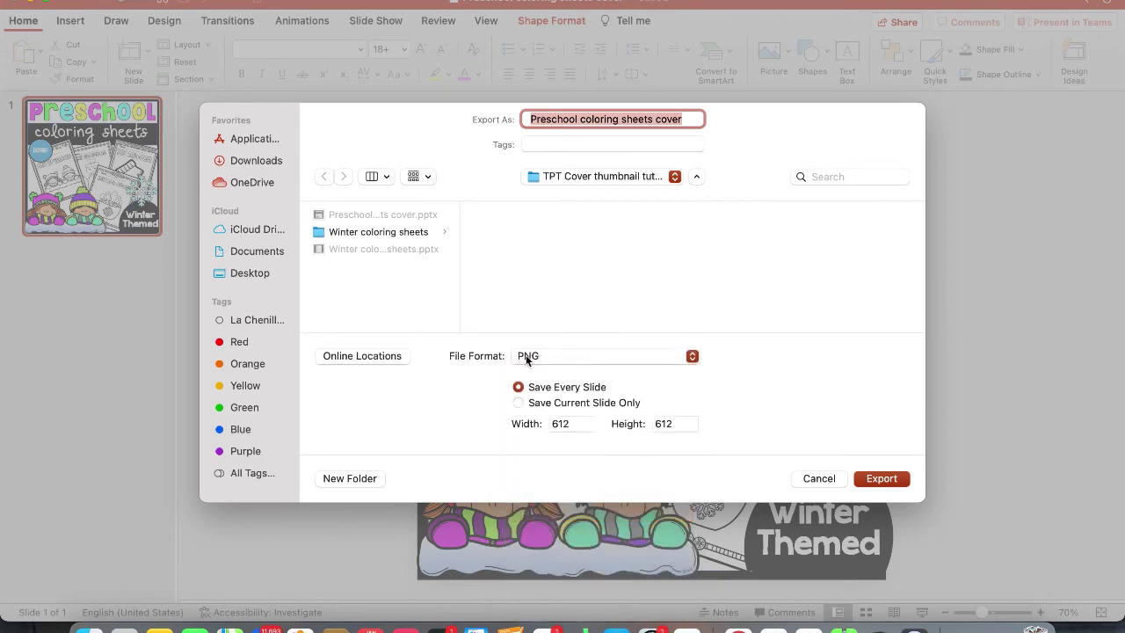
{"action": "left_click", "coordinate": [882, 479]}
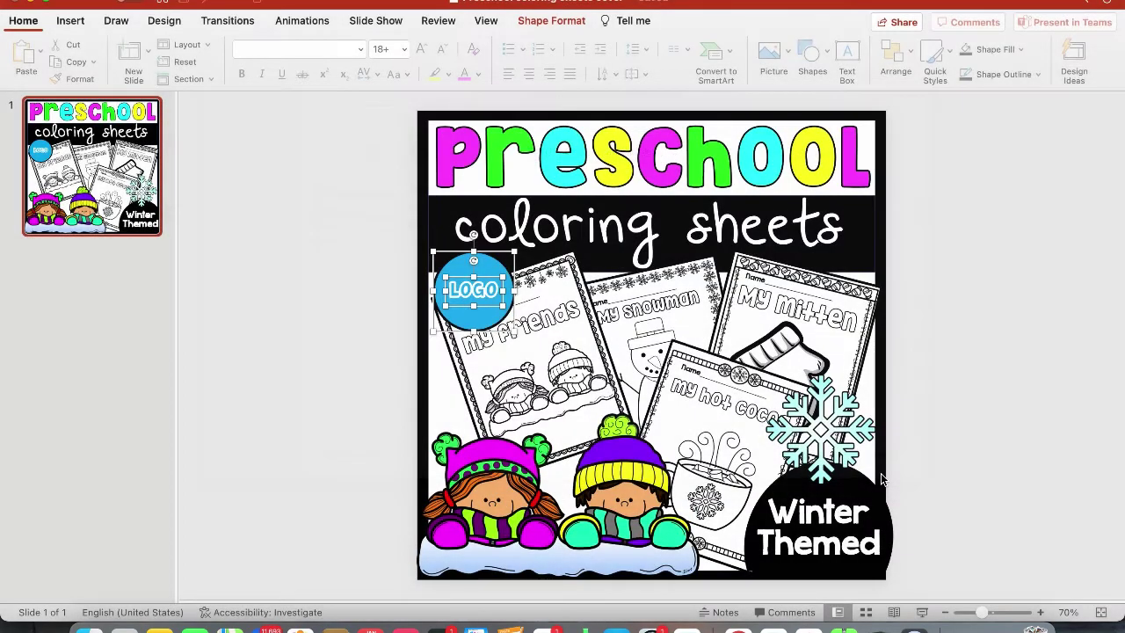
{"action": "left_click", "coordinate": [614, 283]}
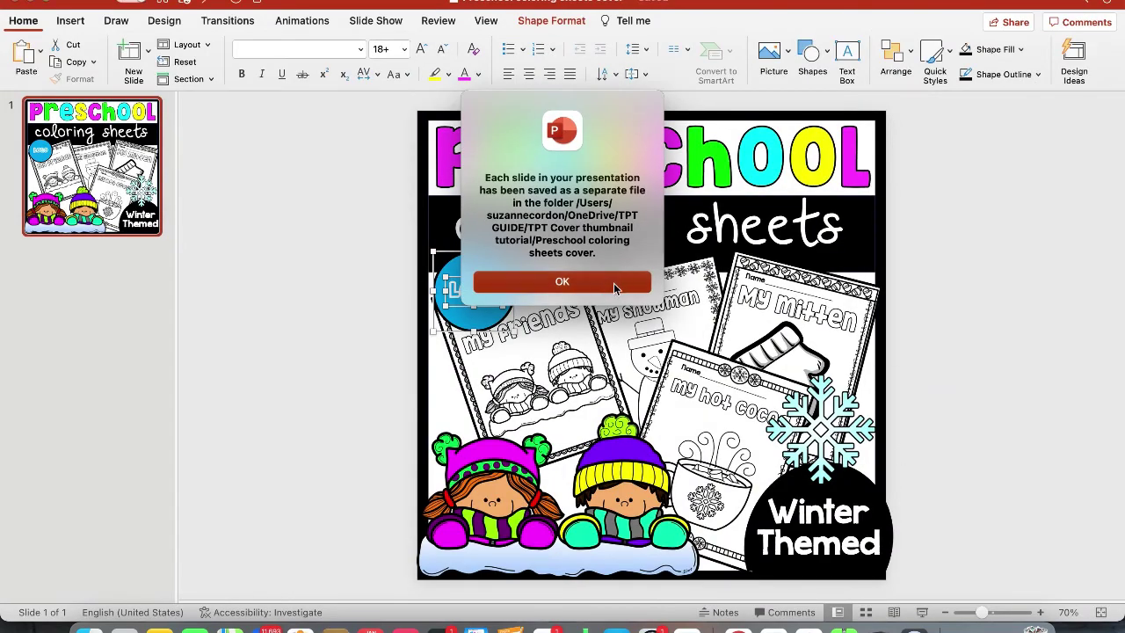
{"action": "left_click", "coordinate": [32, 3]}
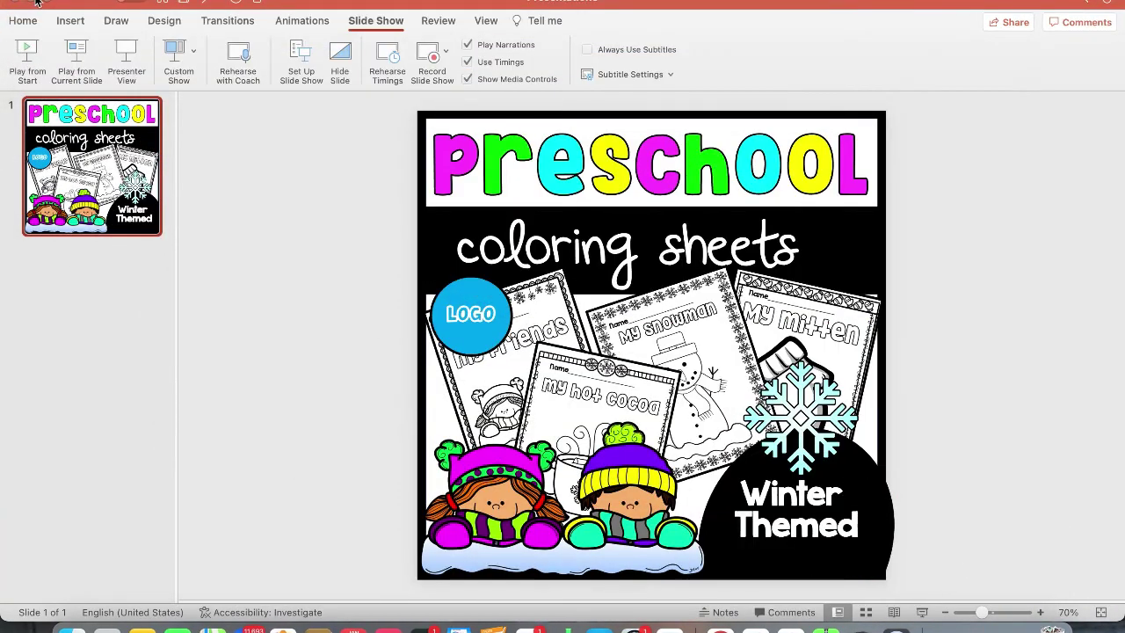
Check the exported Slide1.png in Finder's Preschool coloring sheets cover folder, then return to Presentation5
{"action": "left_click", "coordinate": [34, 4]}
{"action": "double_click", "coordinate": [410, 60]}
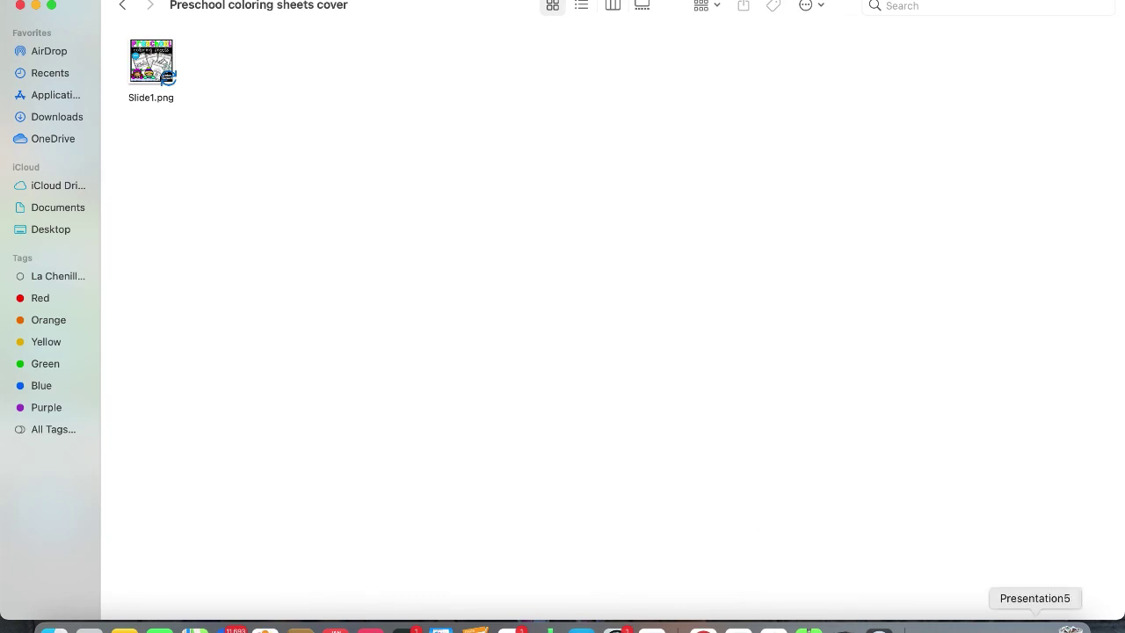
{"action": "left_click", "coordinate": [1042, 626]}
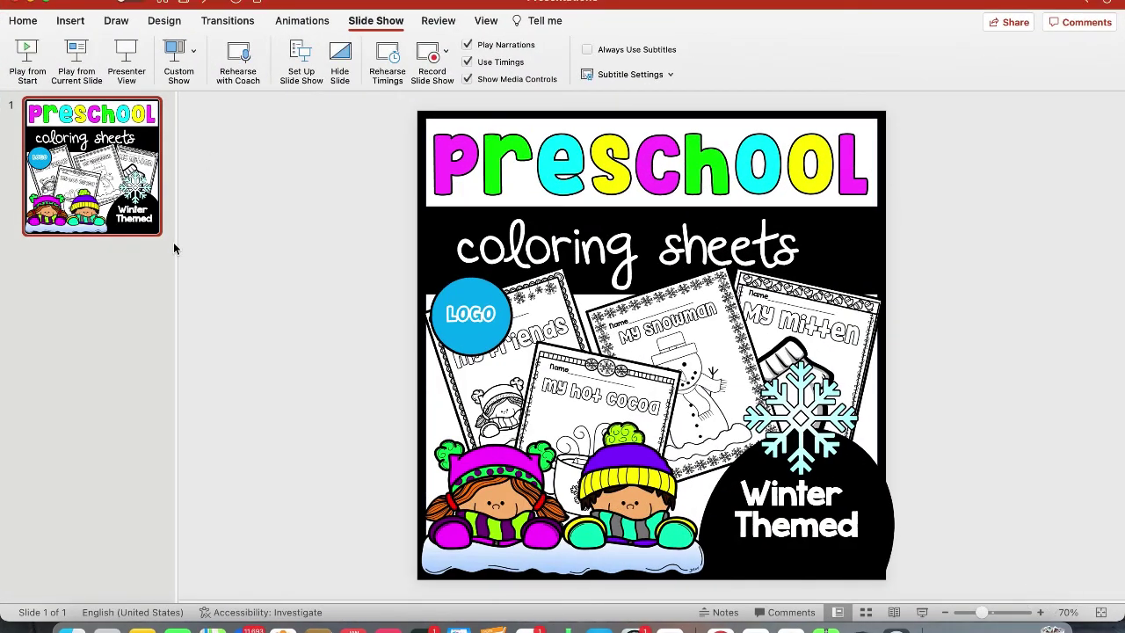